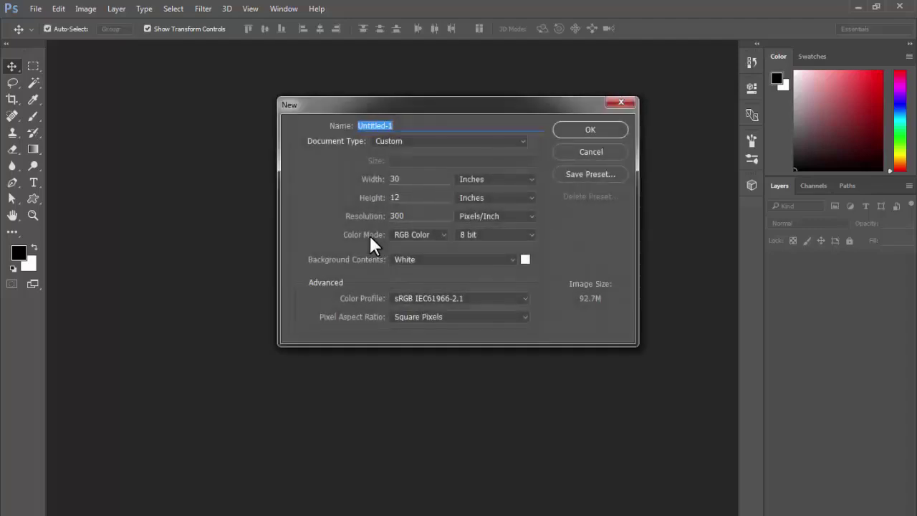
# Create a new 30 × 12 inch document at 300 pixels/inch in RGB color with a white background.
pyautogui.click(420, 179)
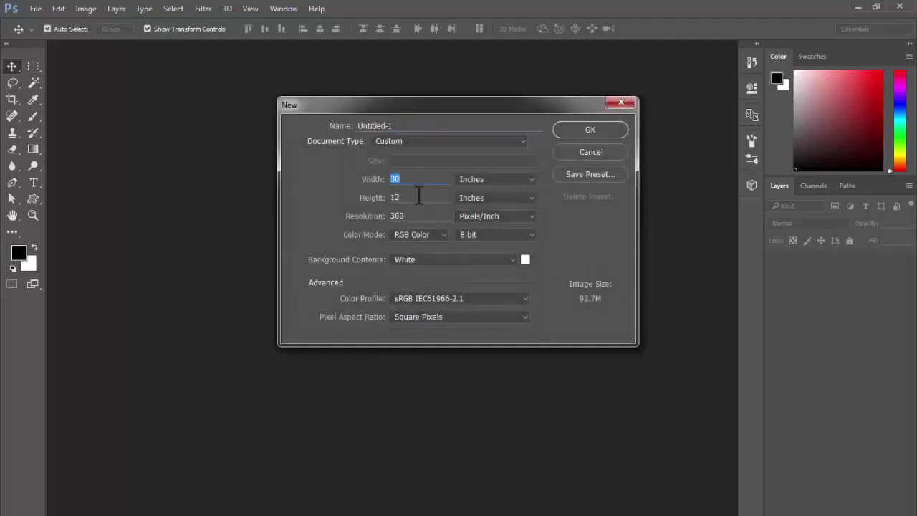
pyautogui.press('Tab')
pyautogui.click(591, 130)
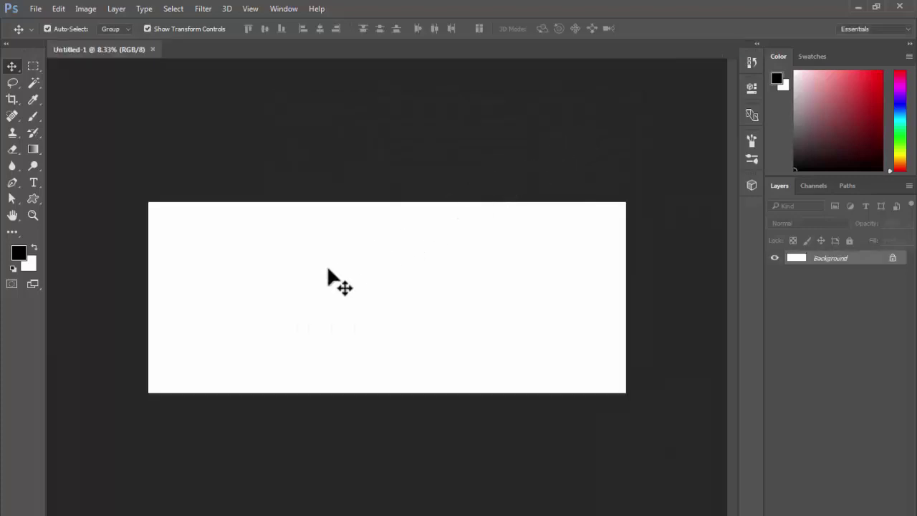
# Add a vertical guide at position 15 to divide the canvas in half.
pyautogui.click(235, 8)
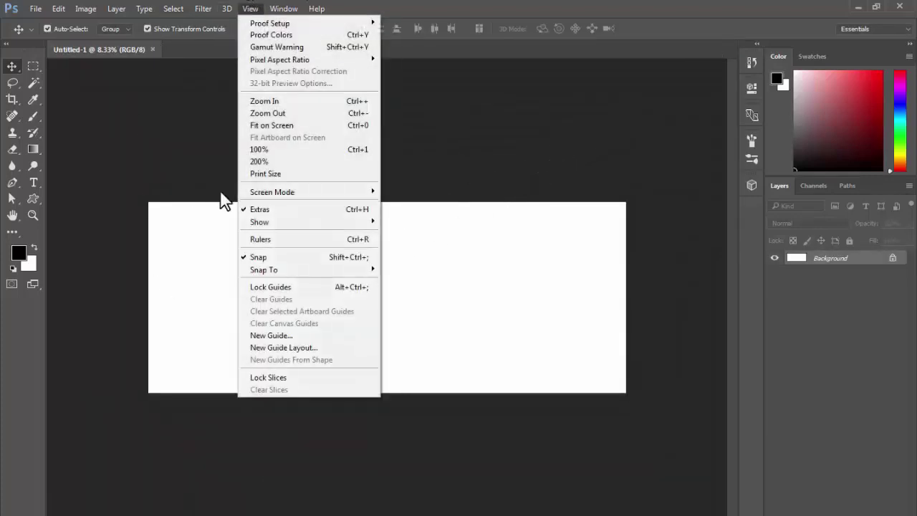
pyautogui.click(279, 335)
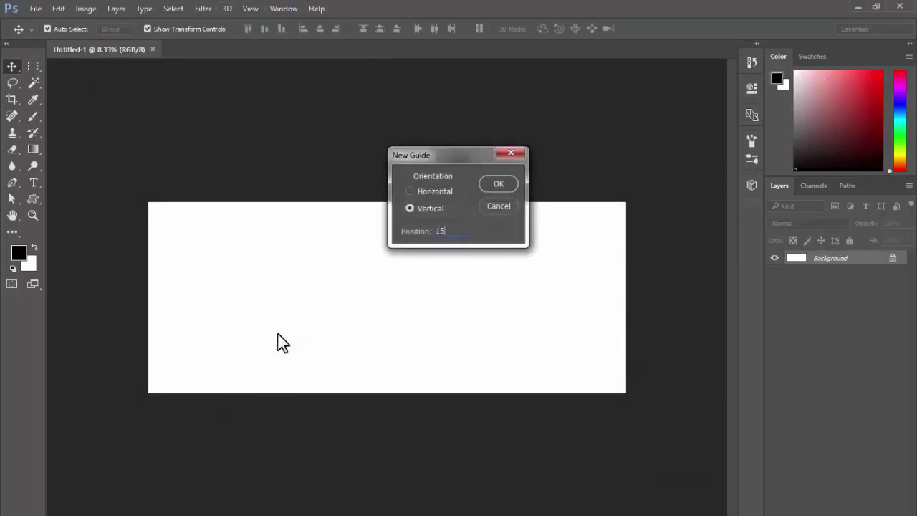
pyautogui.press('Return')
pyautogui.click(302, 278)
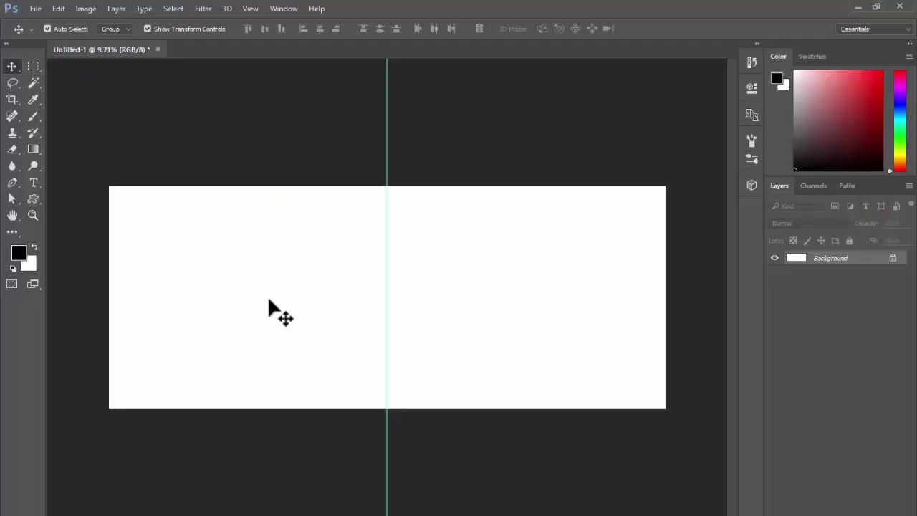
# Try inverting the background colors, ending back on white.
pyautogui.hotkey('ctrl', 'i')
pyautogui.hotkey('ctrl', 'i')
pyautogui.hotkey('ctrl', 'i')
pyautogui.hotkey('ctrl', 'i')
# Try the orange-yellow-orange linear gradient across the background and undo each attempt.
pyautogui.press('g')
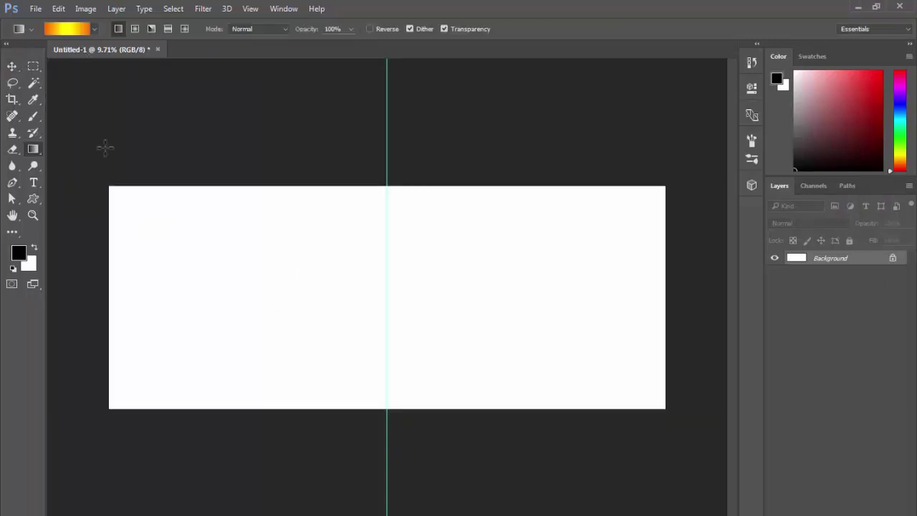
pyautogui.moveTo(378, 278); pyautogui.dragTo(566, 237)
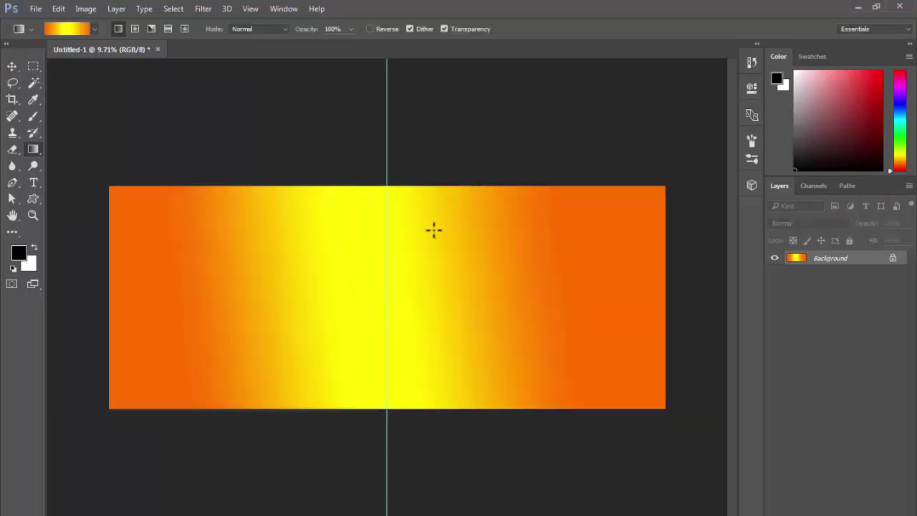
pyautogui.hotkey('ctrl', 'z')
pyautogui.moveTo(107, 300); pyautogui.dragTo(642, 153)
pyautogui.hotkey('ctrl', 'z')
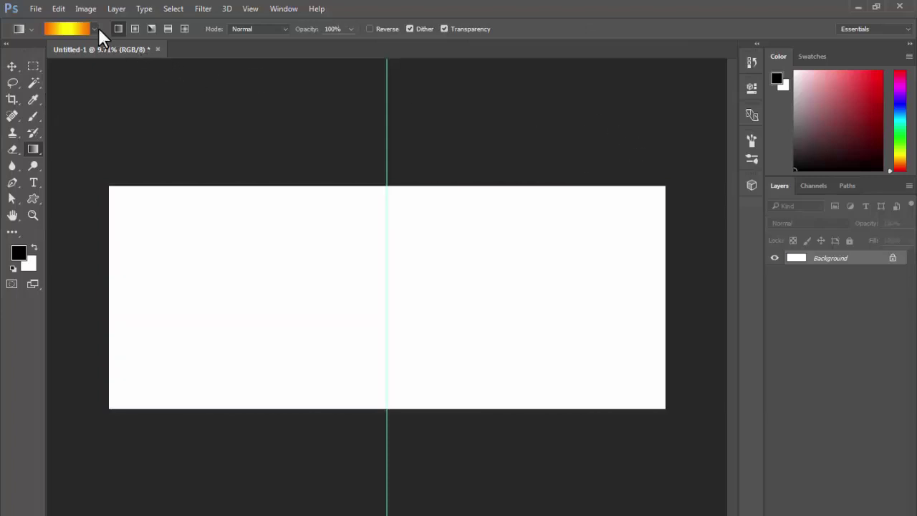
# Try a black-to-tan preset linear gradient across the background and undo it.
pyautogui.click(94, 29)
pyautogui.doubleClick(125, 116)
pyautogui.moveTo(135, 294); pyautogui.dragTo(657, 157)
pyautogui.hotkey('ctrl', 'z')
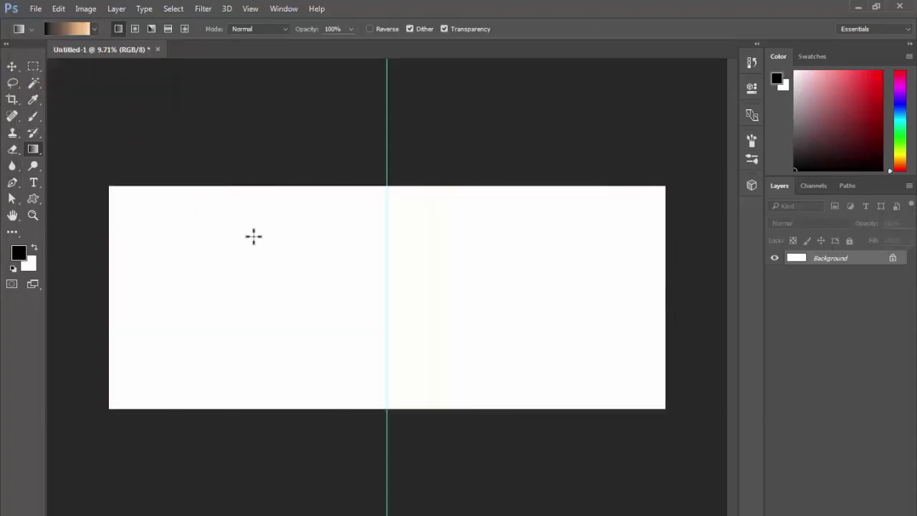
# Fill the background with a custom light tan color.
pyautogui.hotkey('shift', 'F5')
pyautogui.click(496, 156)
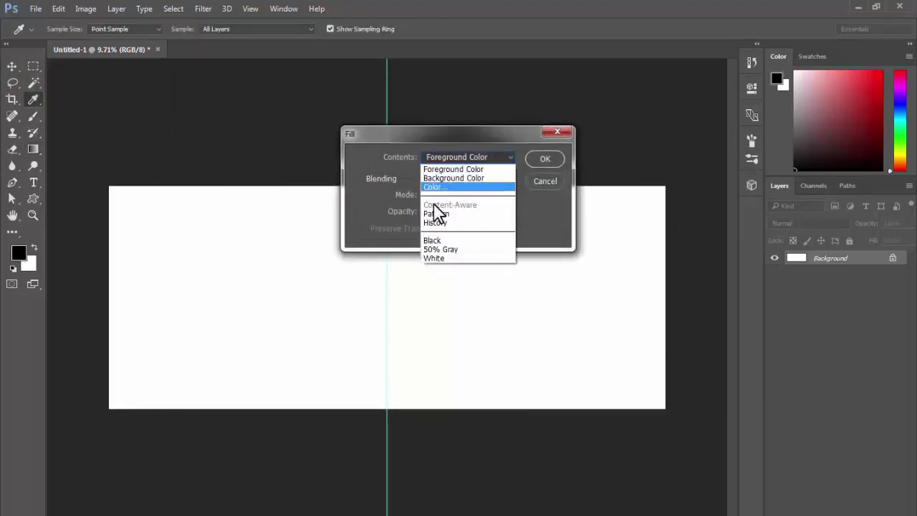
pyautogui.click(441, 215)
pyautogui.click(441, 188)
pyautogui.click(456, 231)
pyautogui.click(538, 160)
pyautogui.click(284, 287)
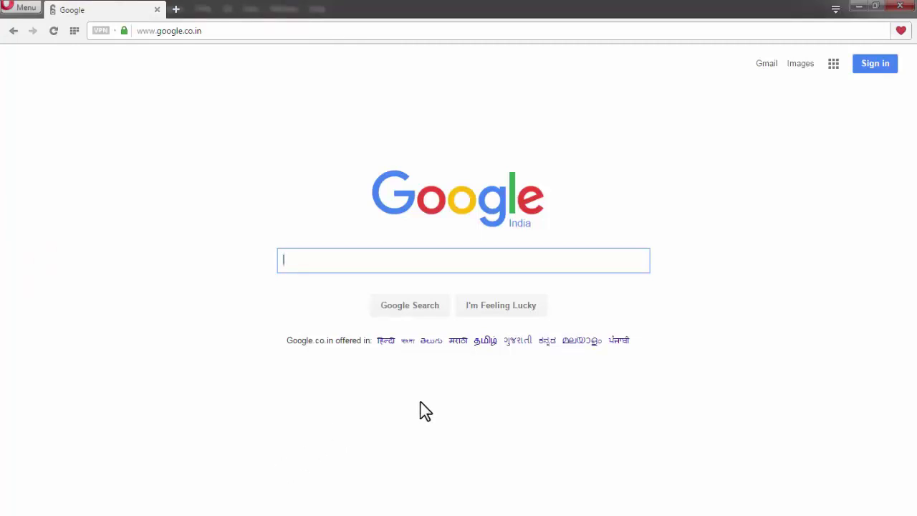
# Switch to the web browser, search Google Images for "texture" and look through the pictures.
pyautogui.click(796, 71)
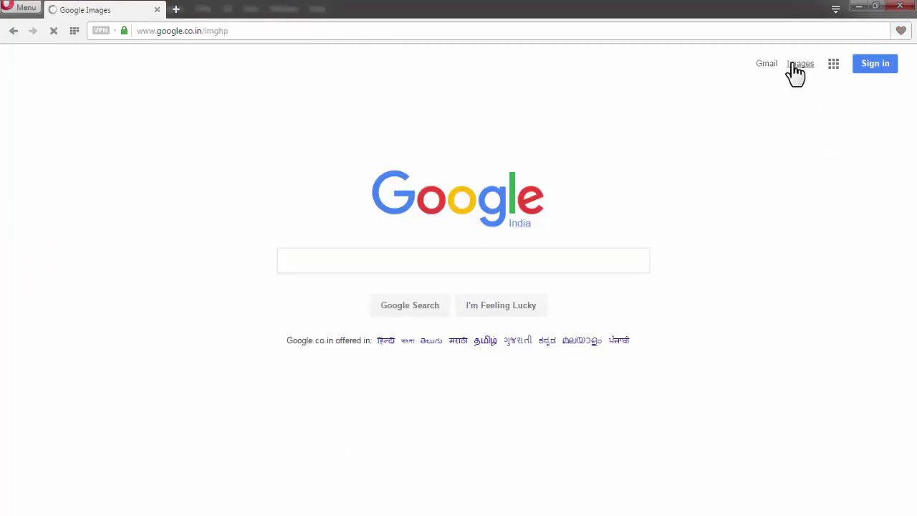
pyautogui.click(394, 259)
pyautogui.write('texture')
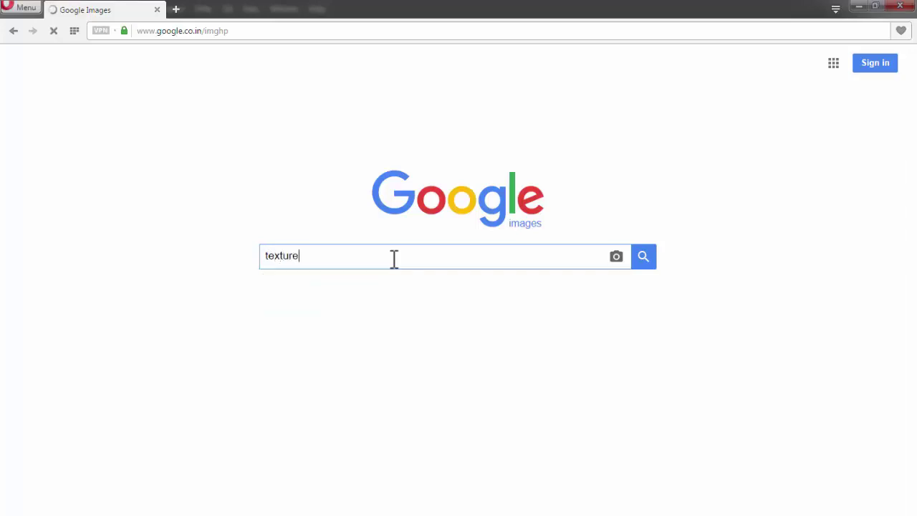
pyautogui.press('Return')
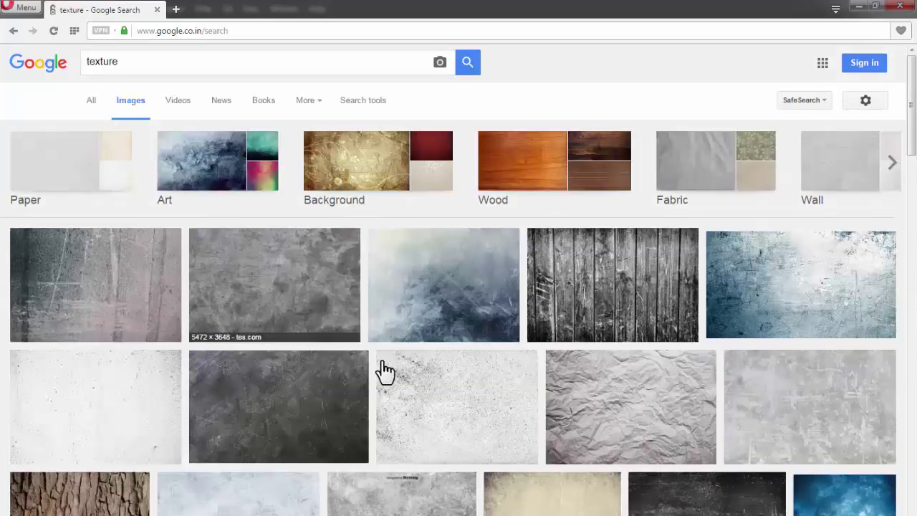
pyautogui.scroll(-8, 380, 370)
pyautogui.scroll(10, 432, 390)
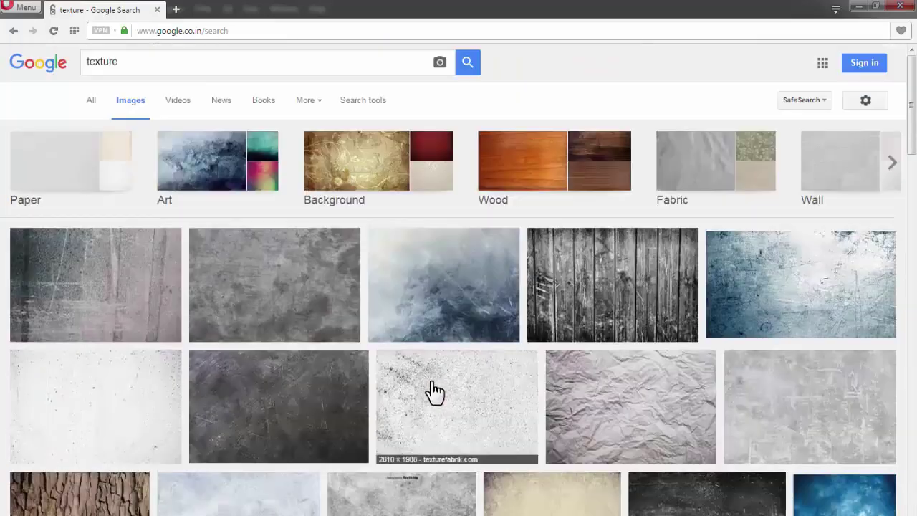
# Search Google Images for "landscape" in place of the texture search.
pyautogui.moveTo(178, 67); pyautogui.dragTo(3, 66)
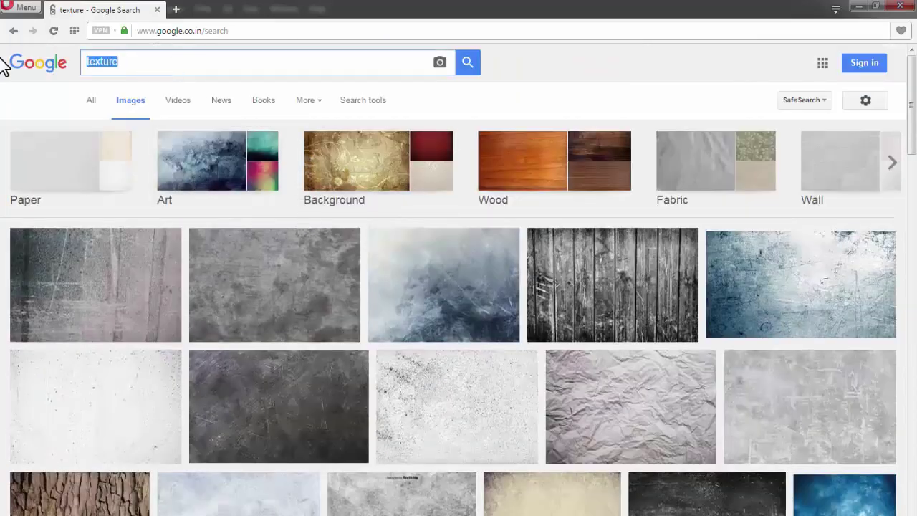
pyautogui.write('landscape')
pyautogui.press('Return')
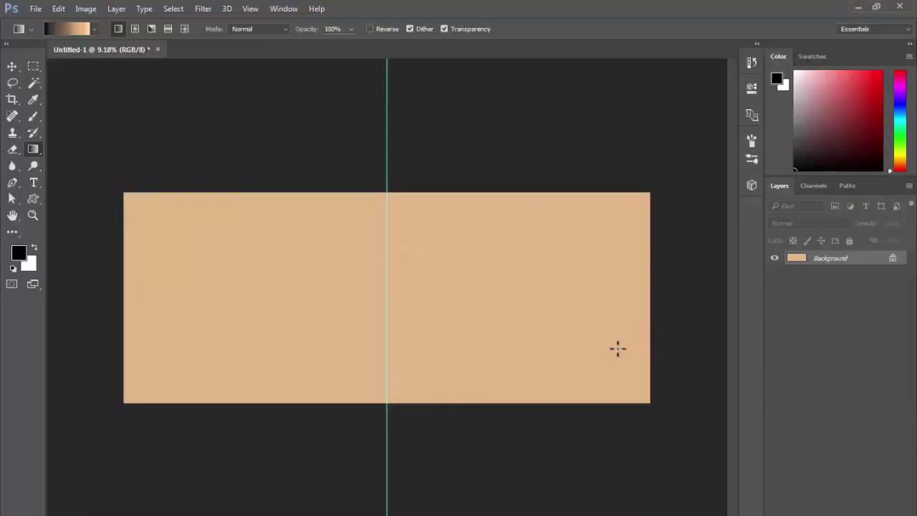
# Return to Photoshop, undo the tan fill, and choose the 36 px textured tip for the Brush tool.
pyautogui.hotkey('ctrl', 'z')
pyautogui.press('b')
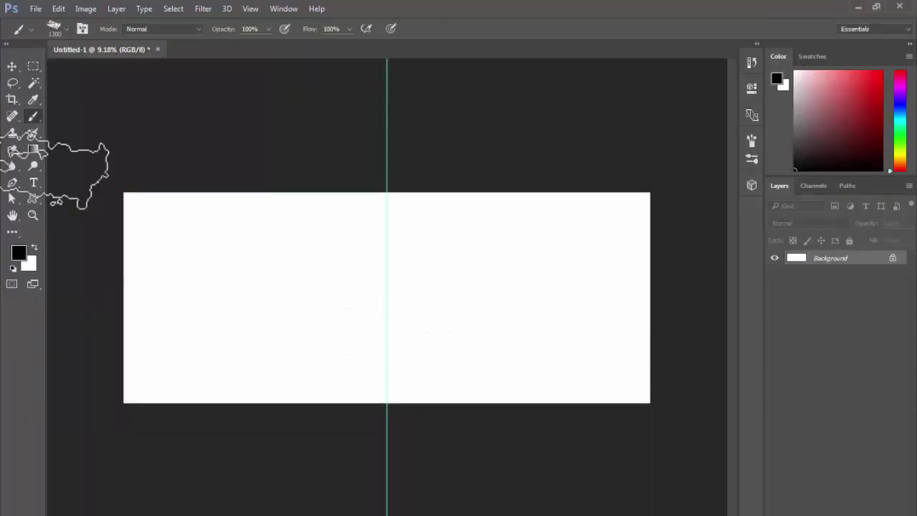
pyautogui.rightClick(28, 119)
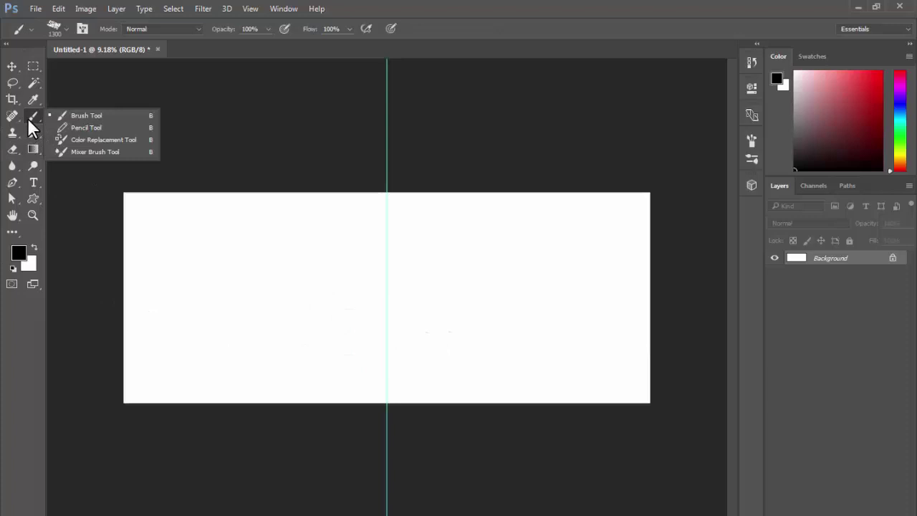
pyautogui.click(85, 115)
pyautogui.rightClick(183, 246)
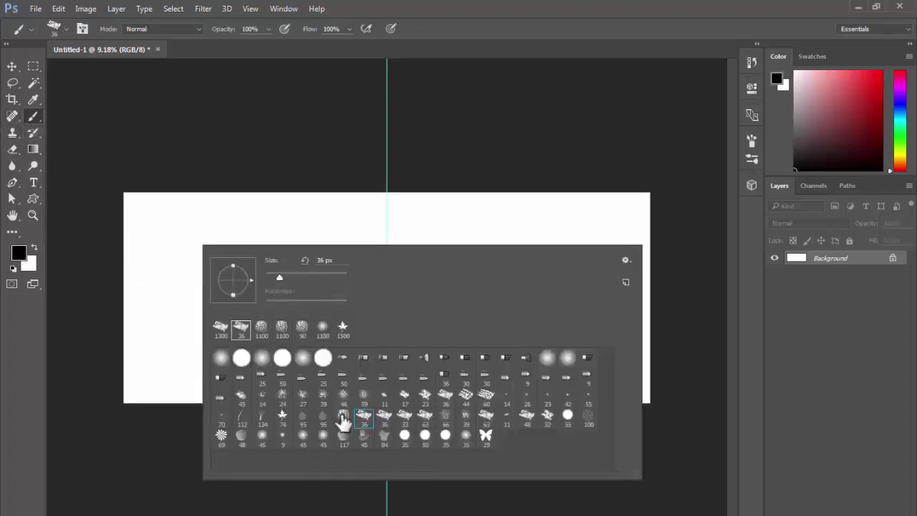
# Set the brush's Color Dynamics to 78% hue jitter, 66% saturation jitter and 58% brightness jitter.
pyautogui.click(82, 26)
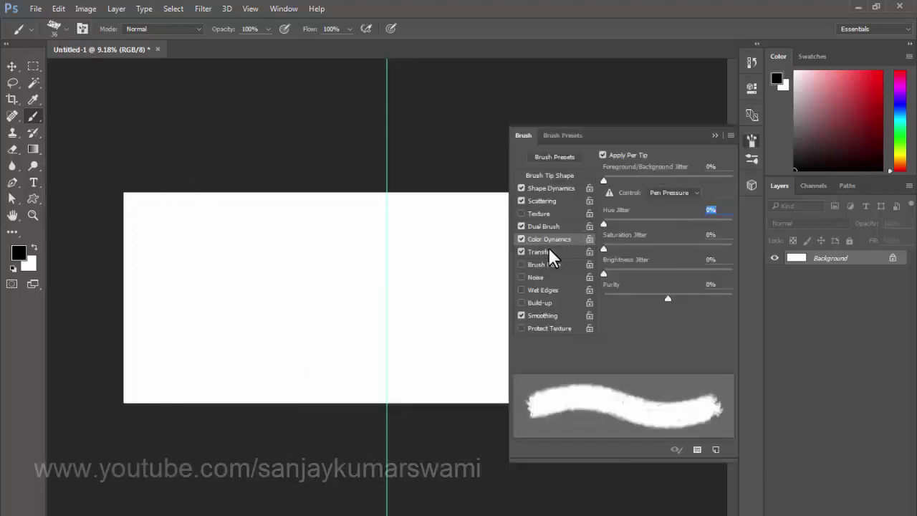
pyautogui.moveTo(603, 249); pyautogui.dragTo(680, 247)
pyautogui.moveTo(629, 273); pyautogui.dragTo(677, 272)
pyautogui.moveTo(629, 219); pyautogui.dragTo(669, 221)
pyautogui.moveTo(692, 221); pyautogui.dragTo(694, 221)
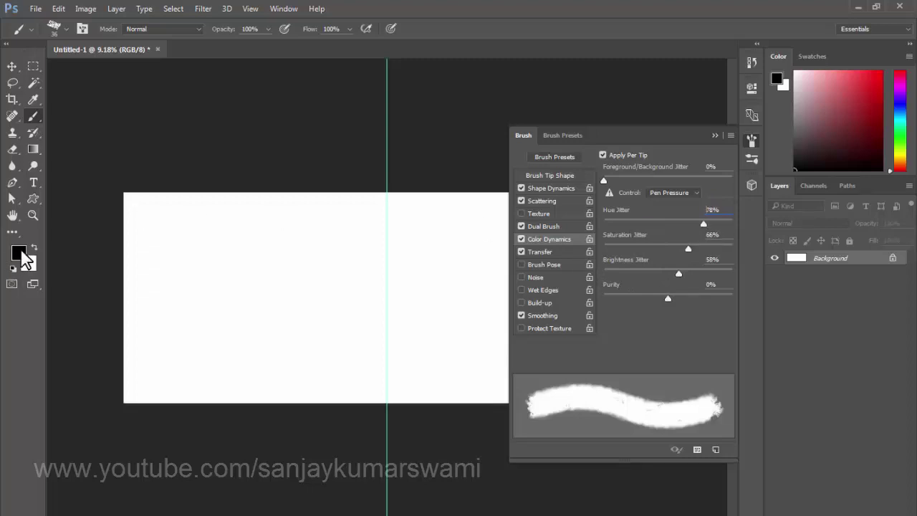
# Set the foreground color to red ff0000 and the background color to yellow ffe400.
pyautogui.click(20, 254)
pyautogui.write('ff0000')
pyautogui.click(581, 133)
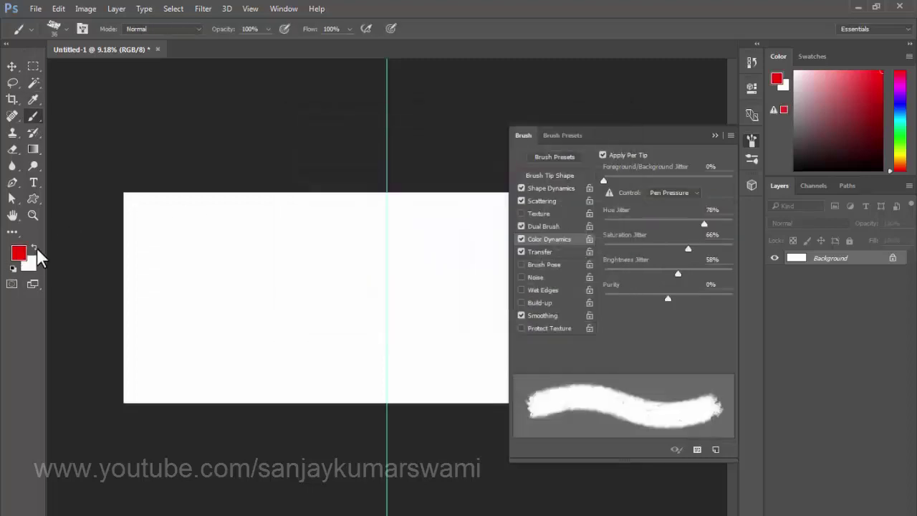
pyautogui.click(31, 264)
pyautogui.write('ffe400')
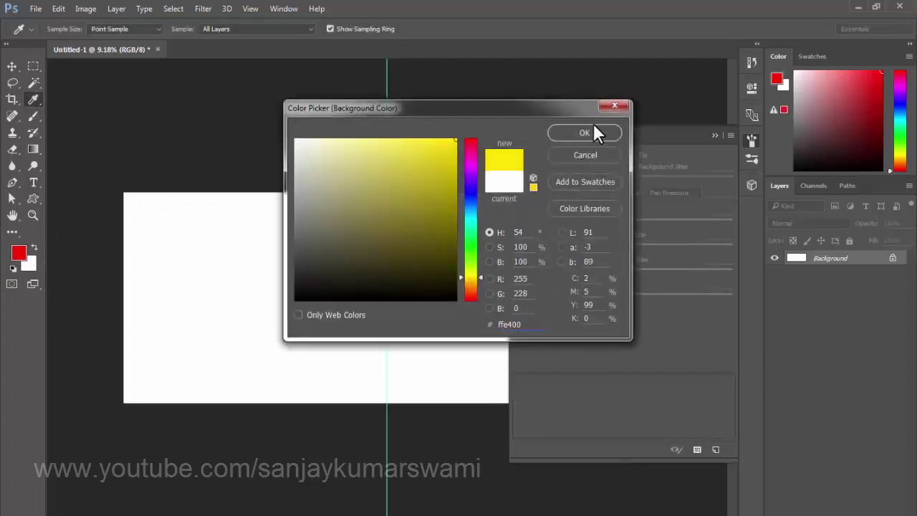
pyautogui.click(554, 137)
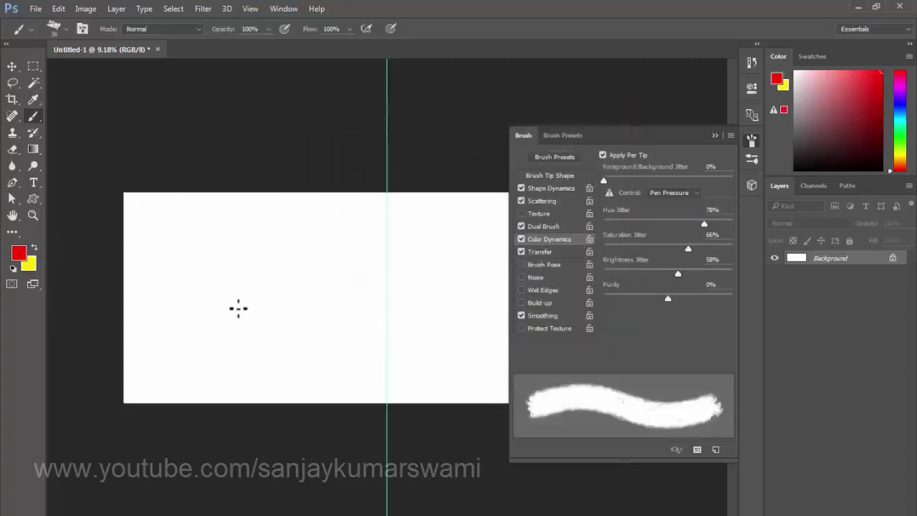
# Enlarge the textured brush to 1436 px and paint multicolored dabs on the left half of the canvas.
pyautogui.press(']')
pyautogui.press(']')
pyautogui.press(']')
pyautogui.press(']')
pyautogui.press(']')
pyautogui.press(']')
pyautogui.press(']')
pyautogui.press(']')
pyautogui.press(']')
pyautogui.press(']')
pyautogui.press(']')
pyautogui.press(']')
pyautogui.press(']')
pyautogui.press(']')
pyautogui.press(']')
pyautogui.press(']')
pyautogui.press(']')
pyautogui.press(']')
pyautogui.press(']')
pyautogui.press(']')
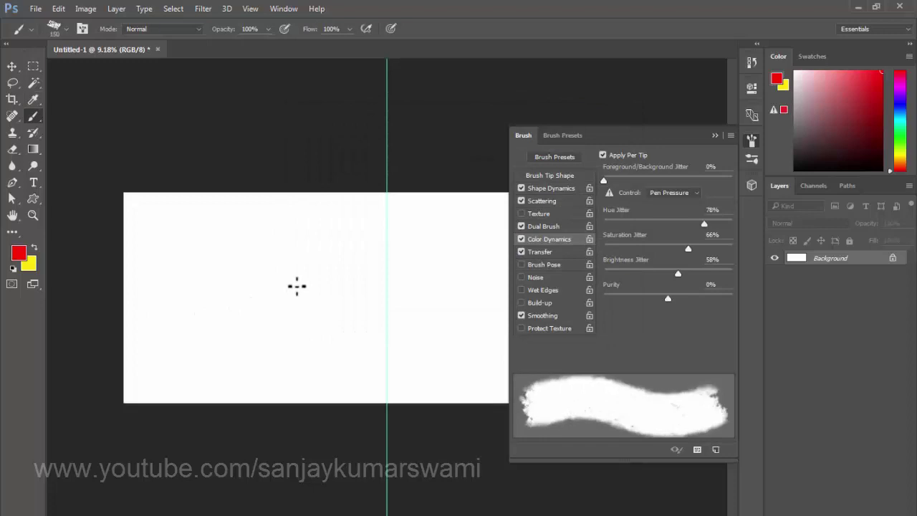
pyautogui.click(278, 289)
pyautogui.moveTo(231, 347); pyautogui.dragTo(227, 286)
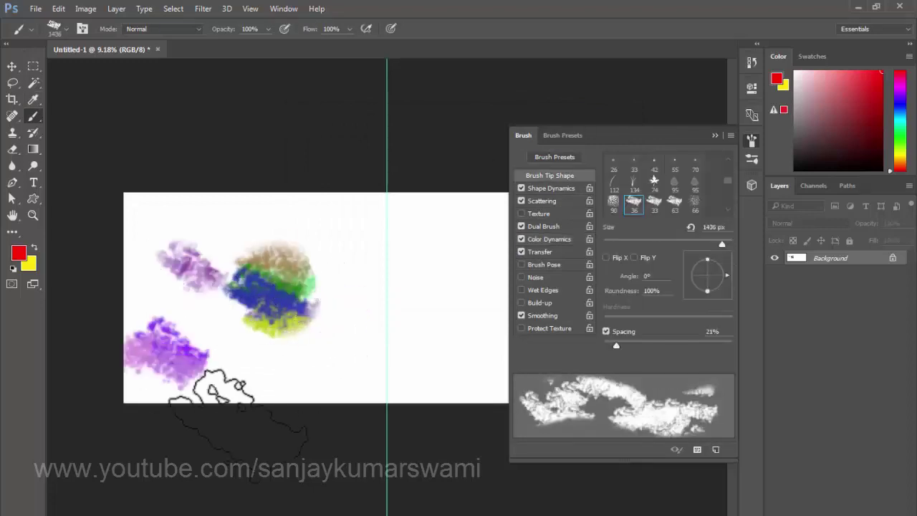
# Set the brush's scatter to 0% and paint multicolored textured strokes across the whole canvas.
pyautogui.click(541, 201)
pyautogui.moveTo(632, 170); pyautogui.dragTo(603, 170)
pyautogui.click(714, 135)
pyautogui.moveTo(559, 315)
pyautogui.mouseDown()
pyautogui.moveTo(246, 205)
pyautogui.moveTo(484, 211)
pyautogui.moveTo(351, 301)
pyautogui.mouseUp()
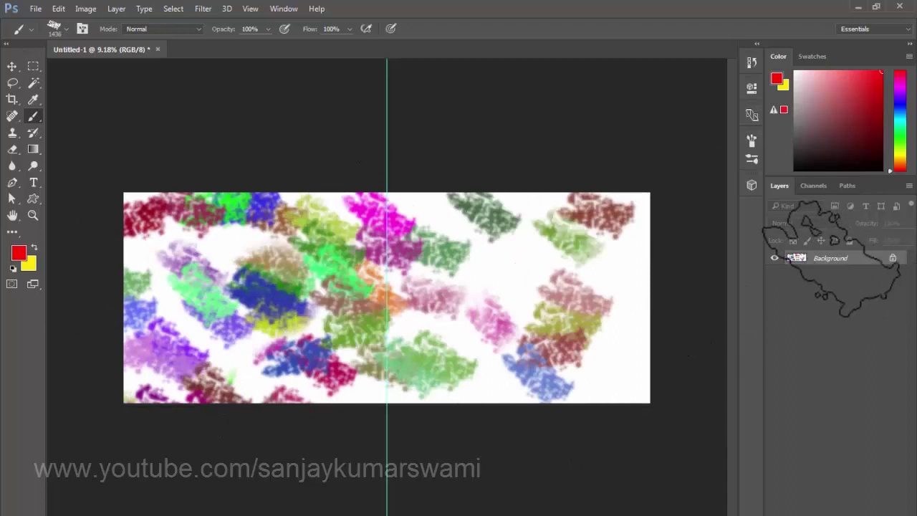
pyautogui.moveTo(618, 342)
pyautogui.mouseDown()
pyautogui.moveTo(537, 391)
pyautogui.moveTo(480, 385)
pyautogui.moveTo(457, 396)
pyautogui.moveTo(507, 280)
pyautogui.moveTo(444, 236)
pyautogui.mouseUp()
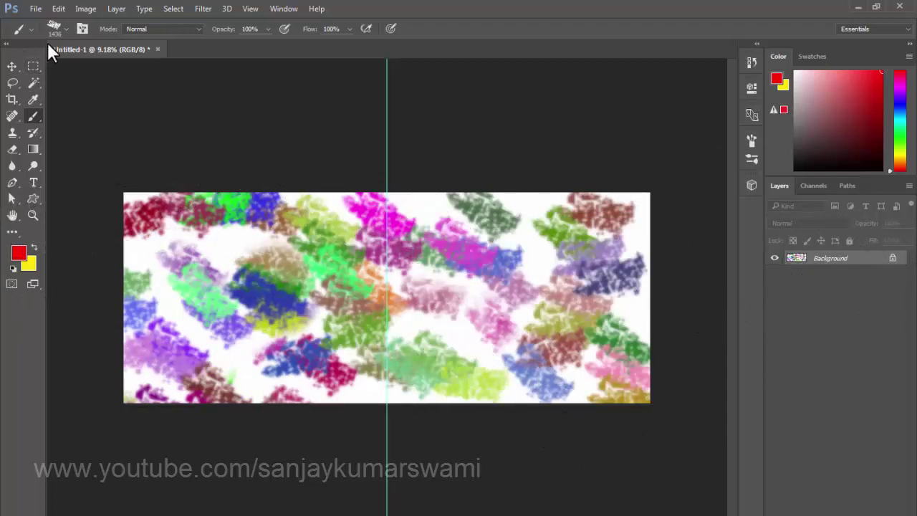
pyautogui.click(82, 29)
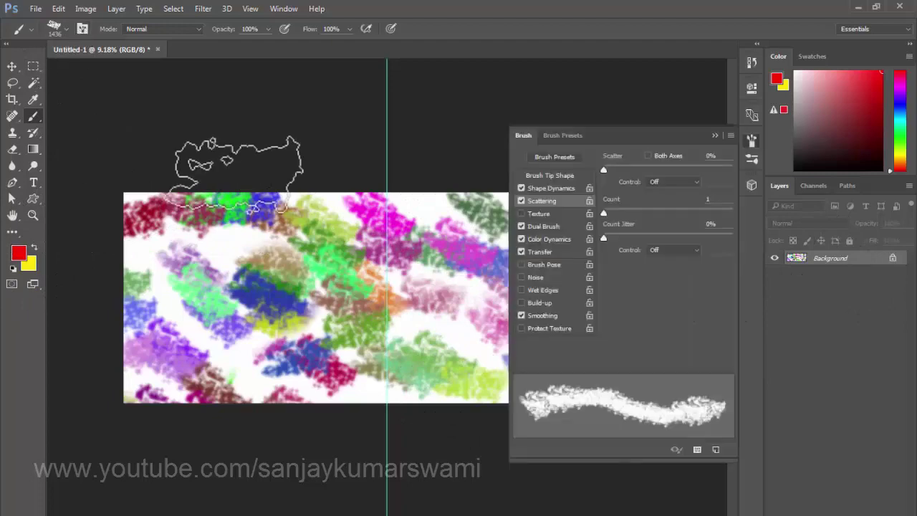
pyautogui.click(714, 135)
# Apply a Gaussian Blur with a radius of 156.1 pixels to the painted background.
pyautogui.click(201, 9)
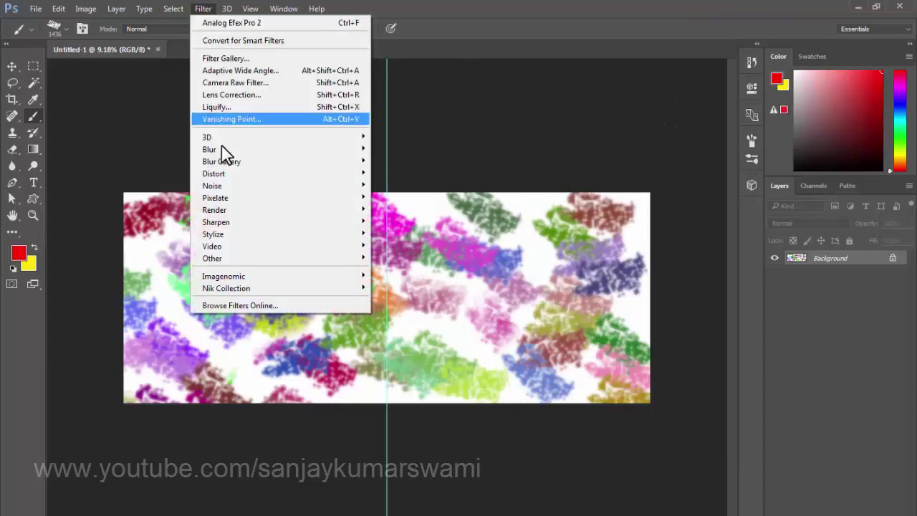
pyautogui.moveTo(218, 150)
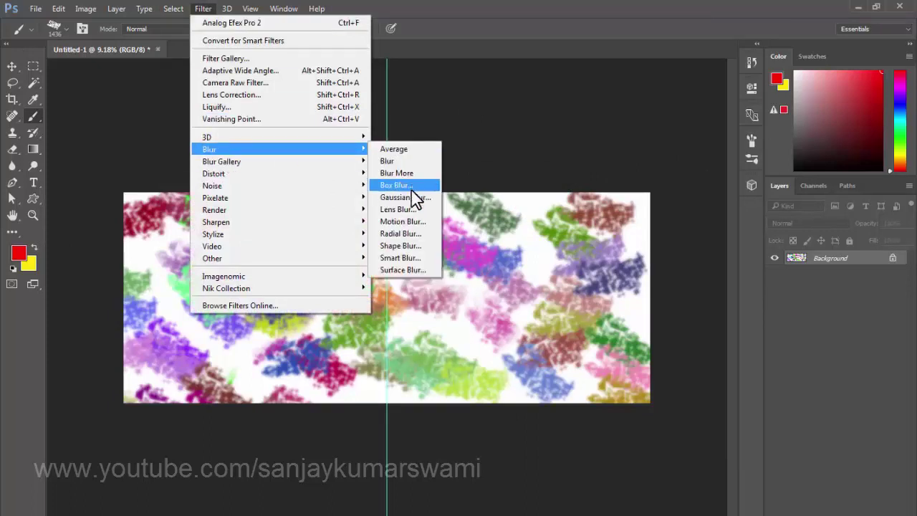
pyautogui.click(412, 198)
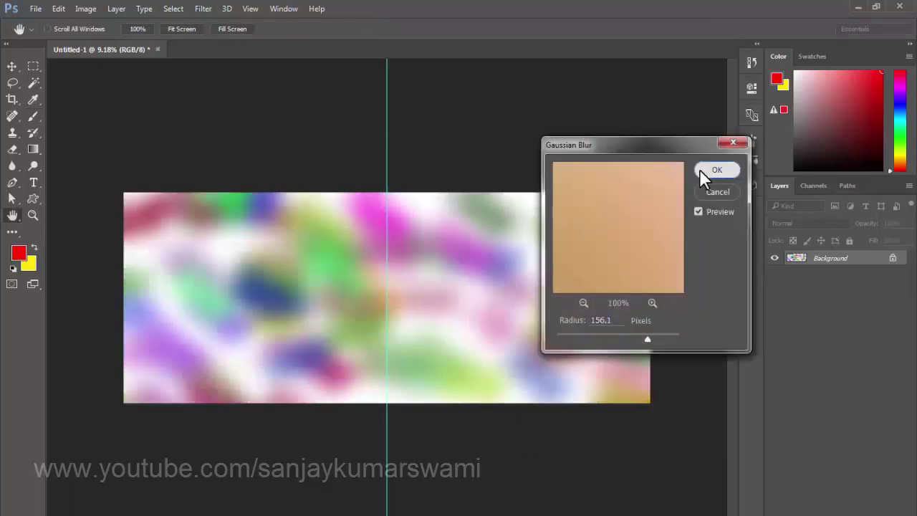
pyautogui.click(715, 170)
# Select the 74 px maple leaf brush preset and test it with a short stroke on the left half of the canvas.
pyautogui.press('b')
pyautogui.rightClick(289, 267)
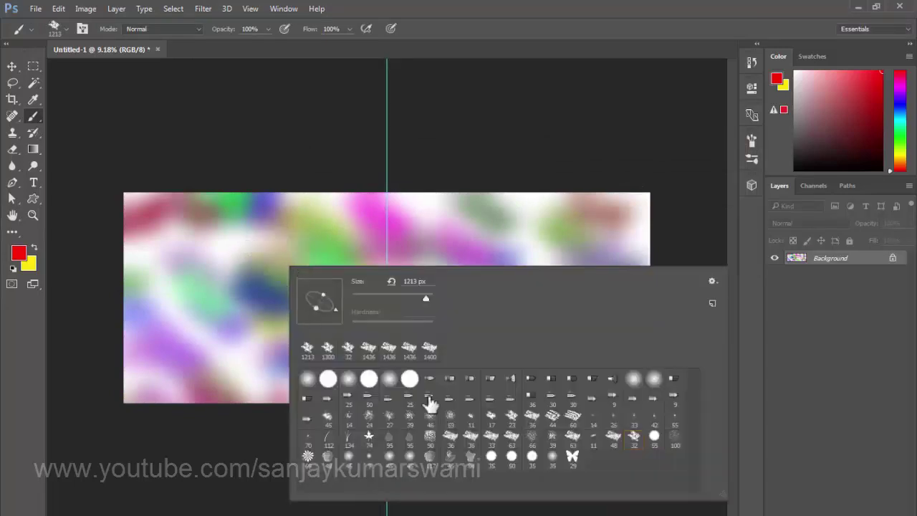
pyautogui.click(712, 281)
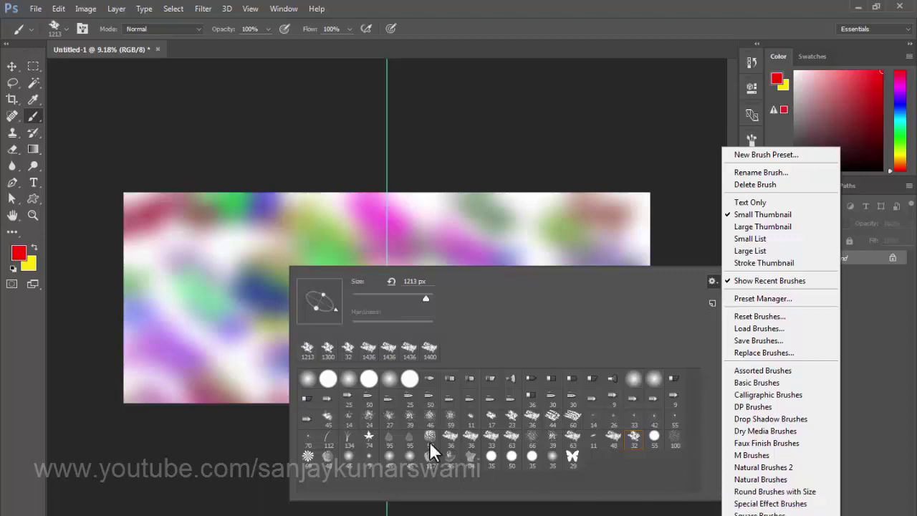
pyautogui.click(370, 436)
pyautogui.click(371, 436)
pyautogui.click(184, 266)
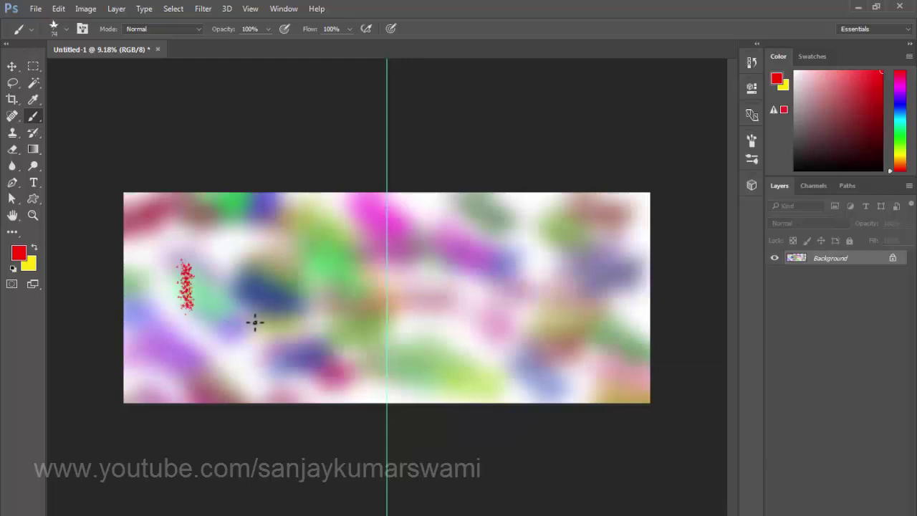
# Enlarge the maple leaf brush to 1400 px and paint red, pink and orange leaves across the whole canvas.
pyautogui.press(']')
pyautogui.press(']')
pyautogui.press(']')
pyautogui.press(']')
pyautogui.press(']')
pyautogui.press(']')
pyautogui.press(']')
pyautogui.press(']')
pyautogui.press(']')
pyautogui.press(']')
pyautogui.press(']')
pyautogui.press(']')
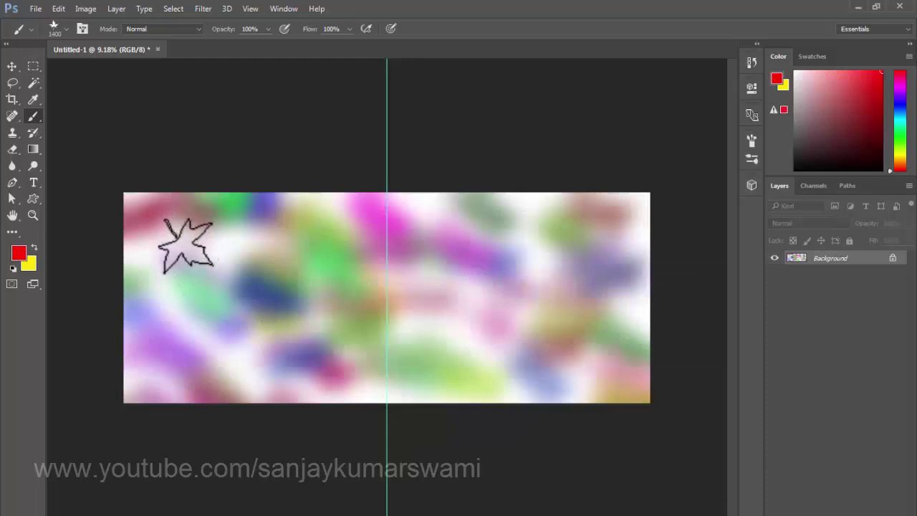
pyautogui.moveTo(188, 236)
pyautogui.mouseDown()
pyautogui.moveTo(167, 349)
pyautogui.moveTo(246, 354)
pyautogui.mouseUp()
pyautogui.moveTo(484, 313)
pyautogui.mouseDown()
pyautogui.moveTo(589, 330)
pyautogui.moveTo(594, 205)
pyautogui.moveTo(303, 255)
pyautogui.moveTo(293, 426)
pyautogui.moveTo(272, 333)
pyautogui.moveTo(358, 358)
pyautogui.mouseUp()
pyautogui.scroll(-1, 358, 358)
pyautogui.click(596, 380)
pyautogui.click(284, 370)
pyautogui.click(352, 245)
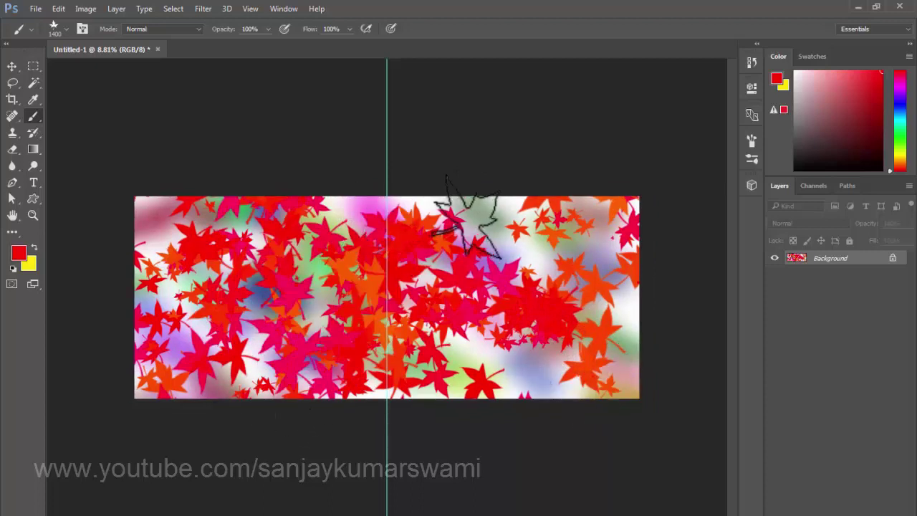
# Apply a Gaussian Blur with a radius of 187.7 pixels to the leaf-covered background.
pyautogui.click(202, 9)
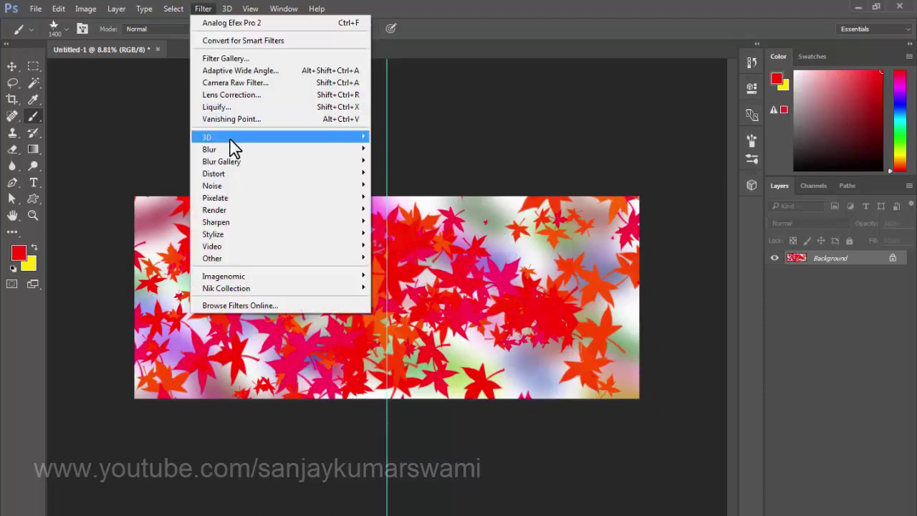
pyautogui.moveTo(282, 152)
pyautogui.click(405, 197)
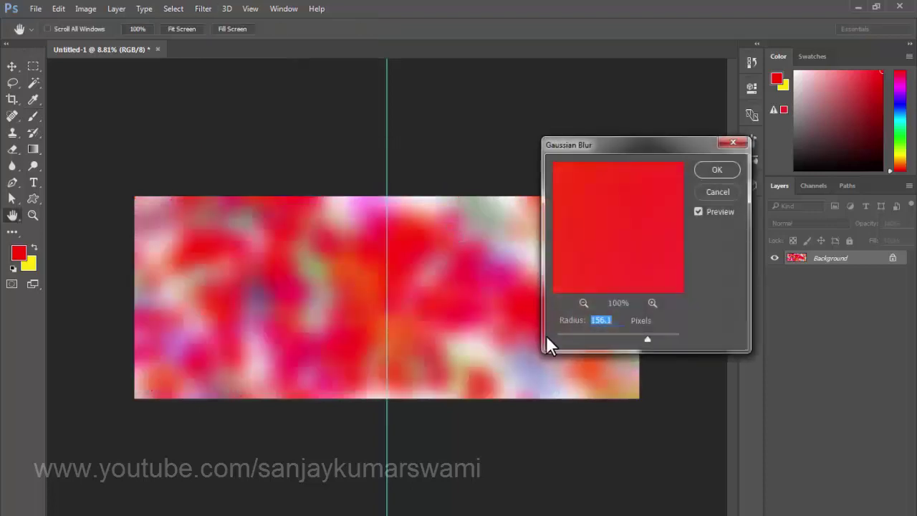
pyautogui.moveTo(639, 144); pyautogui.dragTo(741, 129)
pyautogui.moveTo(748, 324)
pyautogui.mouseDown()
pyautogui.moveTo(730, 324)
pyautogui.moveTo(754, 323)
pyautogui.mouseUp()
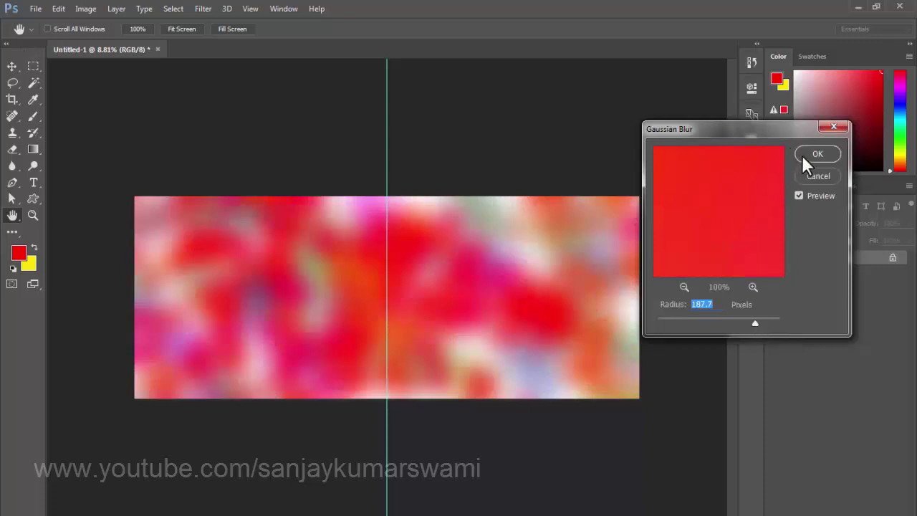
pyautogui.press('Return')
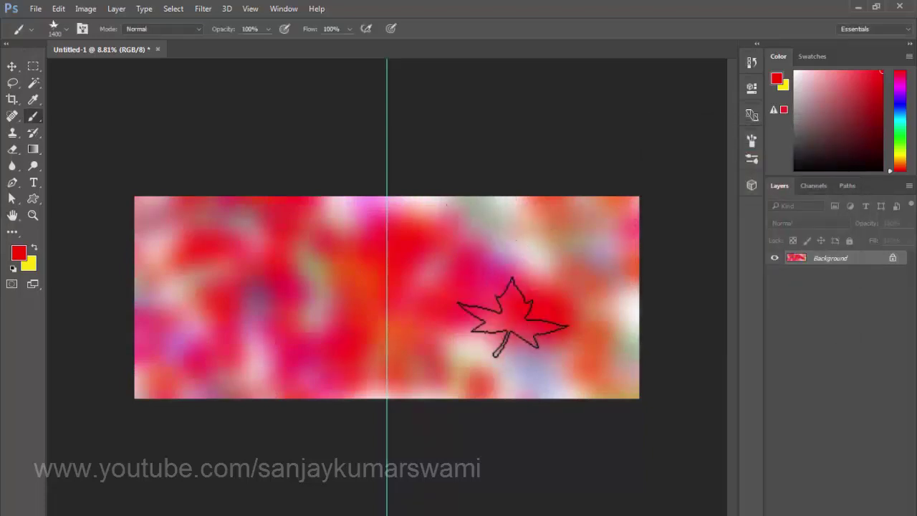
# Scatter red and orange maple leaves over the right half of the canvas and blur them with the last filter.
pyautogui.click(471, 172)
pyautogui.moveTo(471, 172)
pyautogui.mouseDown()
pyautogui.moveTo(552, 239)
pyautogui.moveTo(541, 380)
pyautogui.mouseUp()
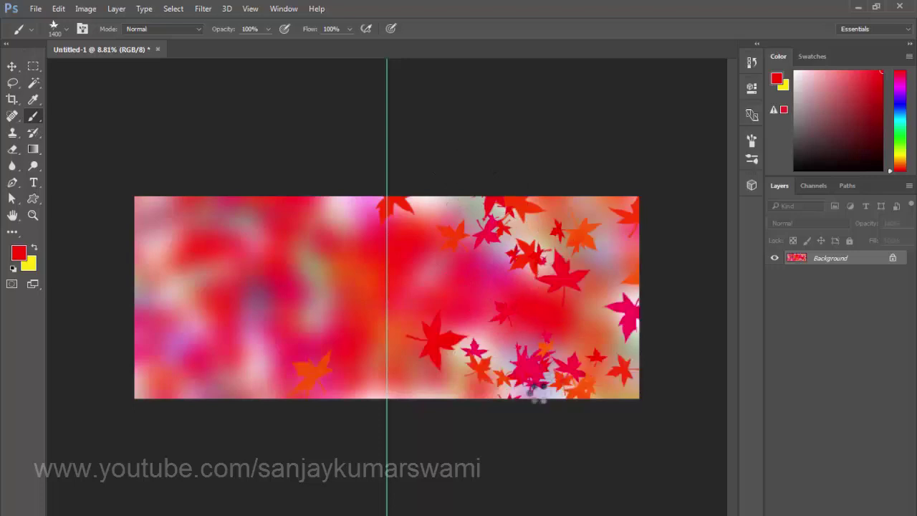
pyautogui.hotkey('ctrl', 'z')
# Set the brush opacity to 50% and paint translucent maple leaves along the left edge, lower left and right side of the canvas.
pyautogui.click(311, 317)
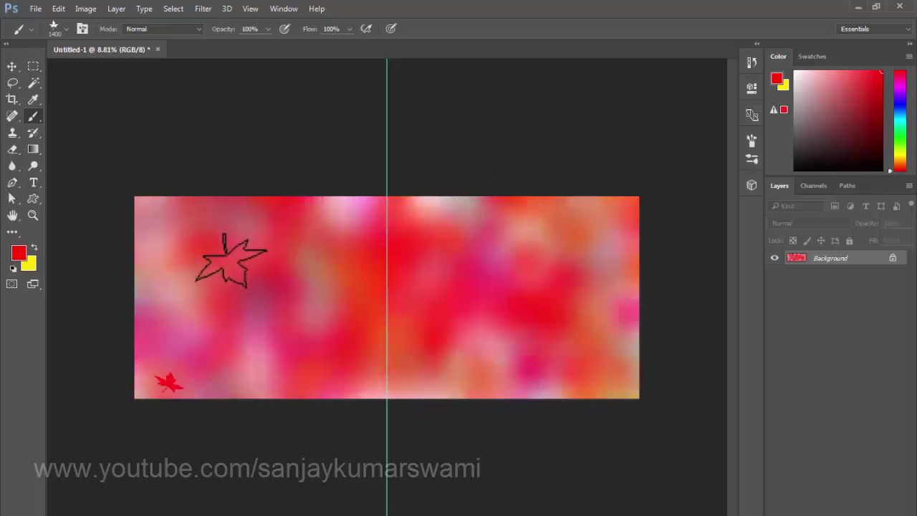
pyautogui.press('5')
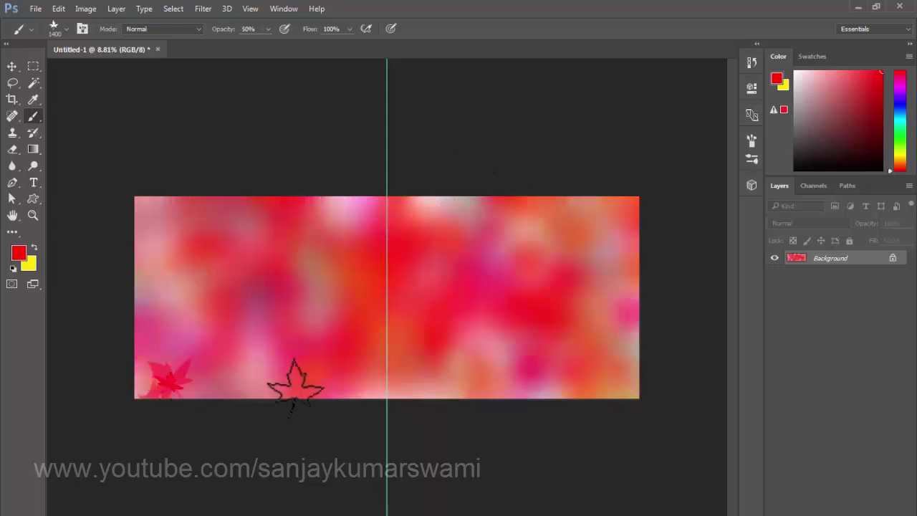
pyautogui.moveTo(293, 382); pyautogui.dragTo(208, 343)
pyautogui.moveTo(487, 365); pyautogui.dragTo(628, 358)
pyautogui.moveTo(665, 215); pyautogui.dragTo(573, 239)
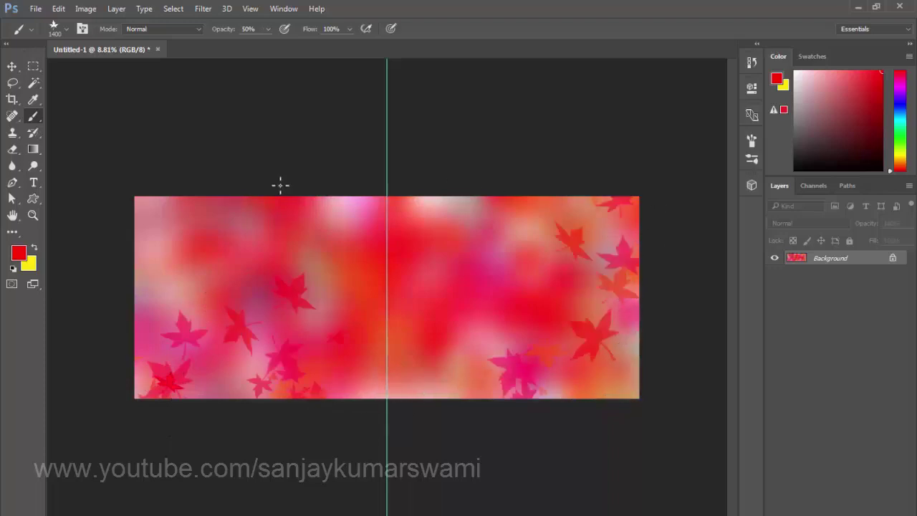
pyautogui.moveTo(72, 213); pyautogui.dragTo(115, 315)
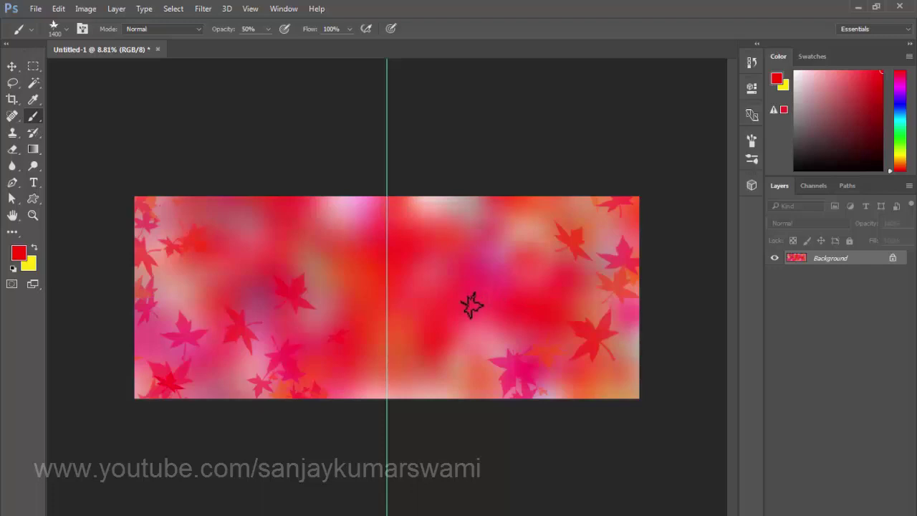
# Place the Hawa-Mahal-(1) image on the canvas and scale it to about 185% so it covers the middle of the background.
pyautogui.hotkey('alt', 'Tab')
pyautogui.moveTo(605, 401); pyautogui.dragTo(306, 267)
pyautogui.moveTo(555, 197); pyautogui.dragTo(606, 158)
pyautogui.moveTo(510, 276); pyautogui.dragTo(515, 288)
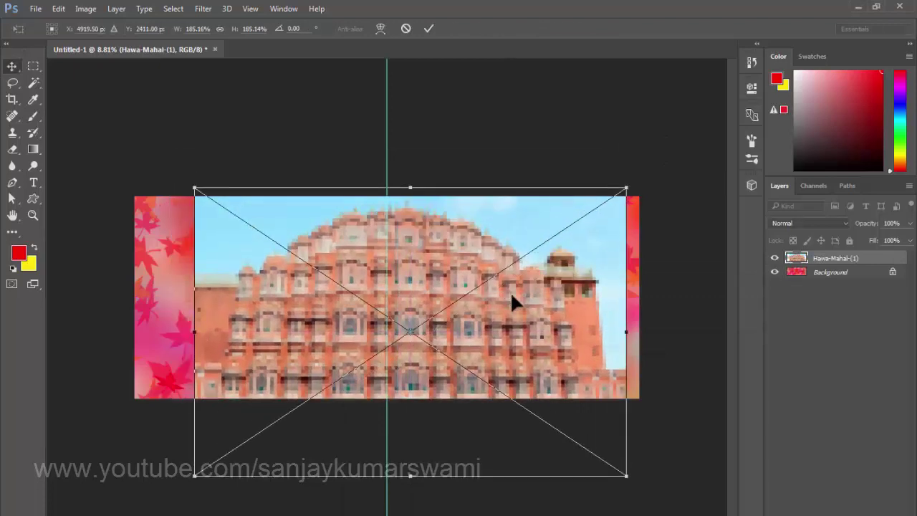
pyautogui.press('Return')
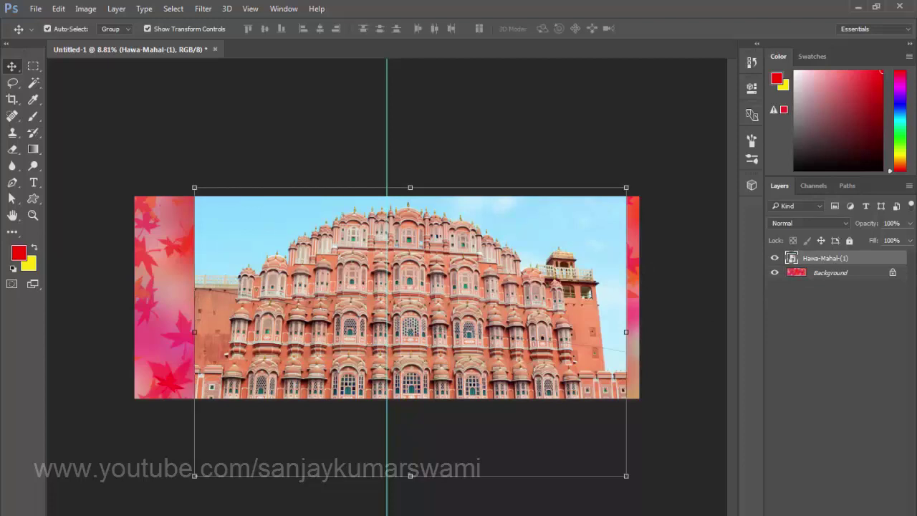
# Add a layer mask to the Hawa-Mahal-(1) layer, invert it to black, and choose a soft round brush for painting on it.
pyautogui.click(824, 514)
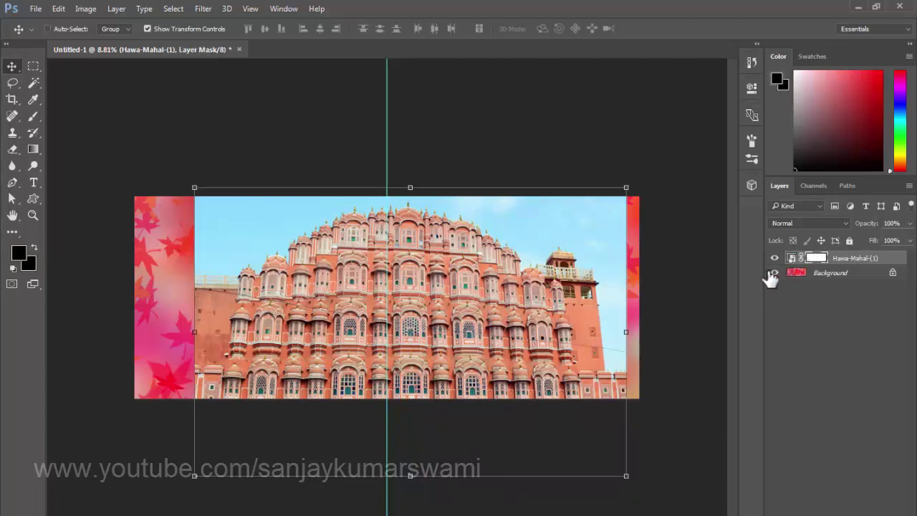
pyautogui.hotkey('ctrl', 'i')
pyautogui.press('b')
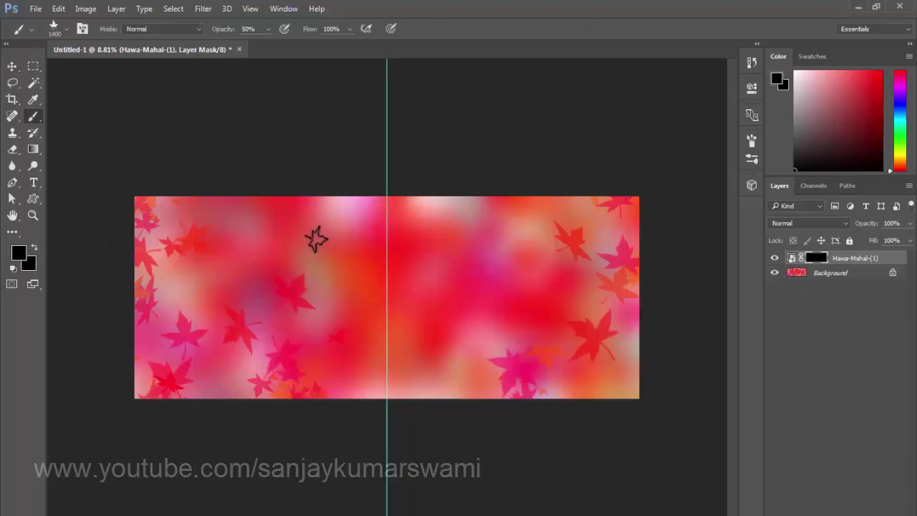
pyautogui.rightClick(317, 239)
pyautogui.click(415, 353)
pyautogui.click(264, 255)
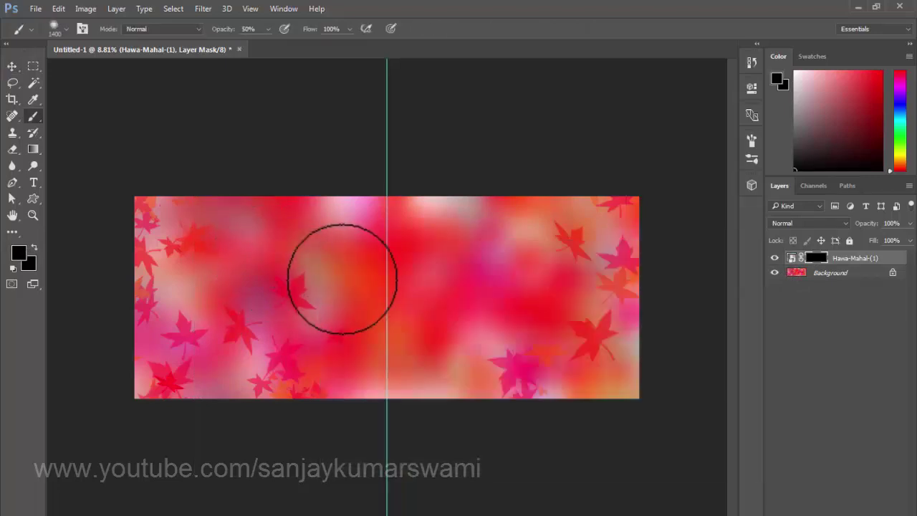
# Set the foreground color to white and paint on the mask to softly reveal the palace in the middle of the canvas.
pyautogui.click(18, 251)
pyautogui.moveTo(322, 172)
pyautogui.mouseDown()
pyautogui.moveTo(127, 67)
pyautogui.moveTo(92, 117)
pyautogui.mouseUp()
pyautogui.press('Return')
pyautogui.moveTo(371, 323)
pyautogui.mouseDown()
pyautogui.moveTo(319, 287)
pyautogui.moveTo(393, 223)
pyautogui.moveTo(291, 328)
pyautogui.moveTo(280, 364)
pyautogui.mouseUp()
pyautogui.moveTo(424, 335)
pyautogui.mouseDown()
pyautogui.moveTo(481, 334)
pyautogui.moveTo(481, 309)
pyautogui.moveTo(495, 337)
pyautogui.mouseUp()
# Set the Hawa-Mahal-(1) layer's blend mode to Soft Light and paint more of the palace's left and right sides into the mask.
pyautogui.click(787, 224)
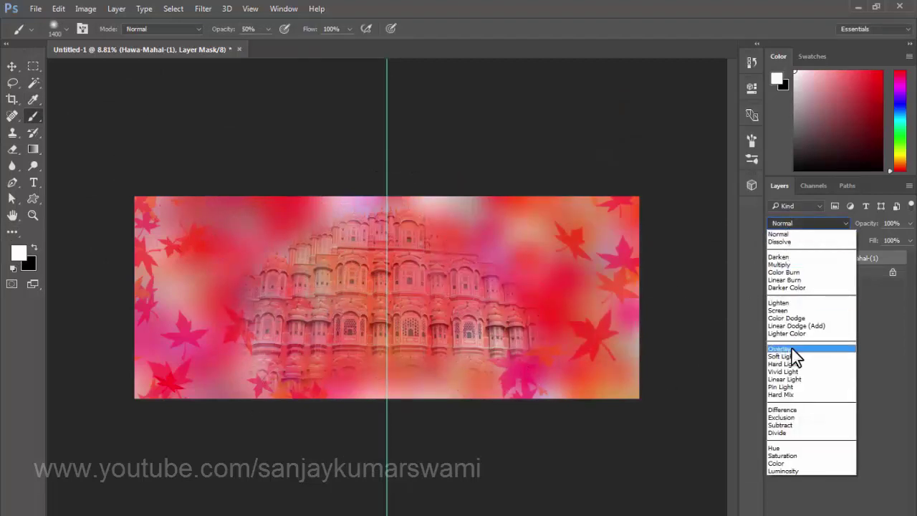
pyautogui.click(784, 355)
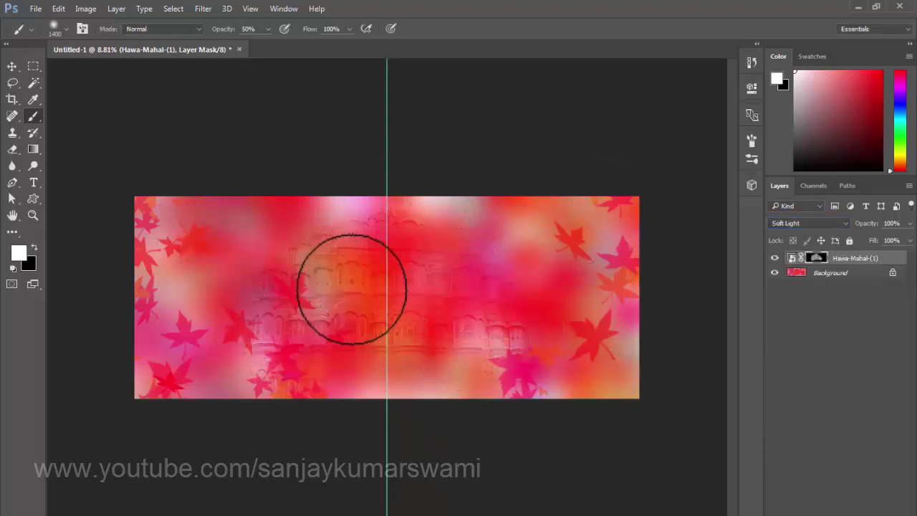
pyautogui.moveTo(520, 275)
pyautogui.mouseDown()
pyautogui.moveTo(555, 267)
pyautogui.moveTo(526, 268)
pyautogui.mouseUp()
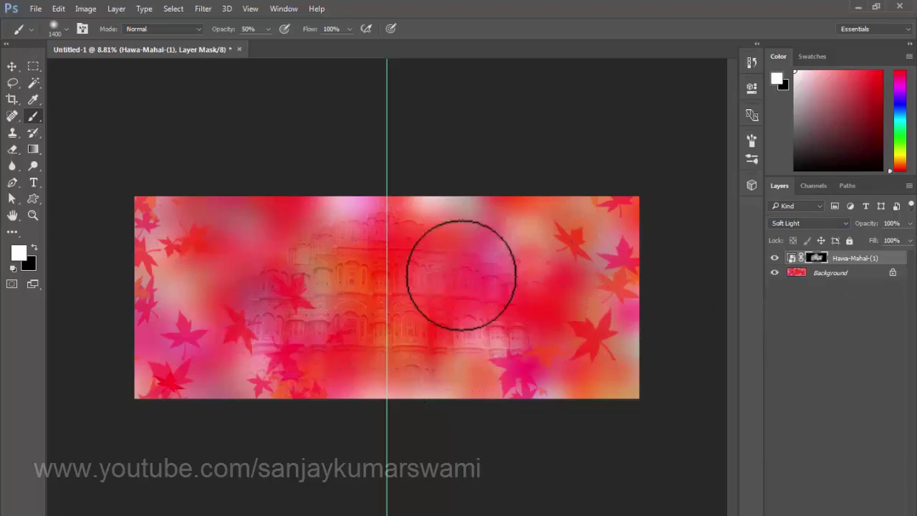
pyautogui.moveTo(597, 294); pyautogui.dragTo(485, 346)
pyautogui.moveTo(237, 252)
pyautogui.mouseDown()
pyautogui.moveTo(214, 275)
pyautogui.moveTo(252, 339)
pyautogui.mouseUp()
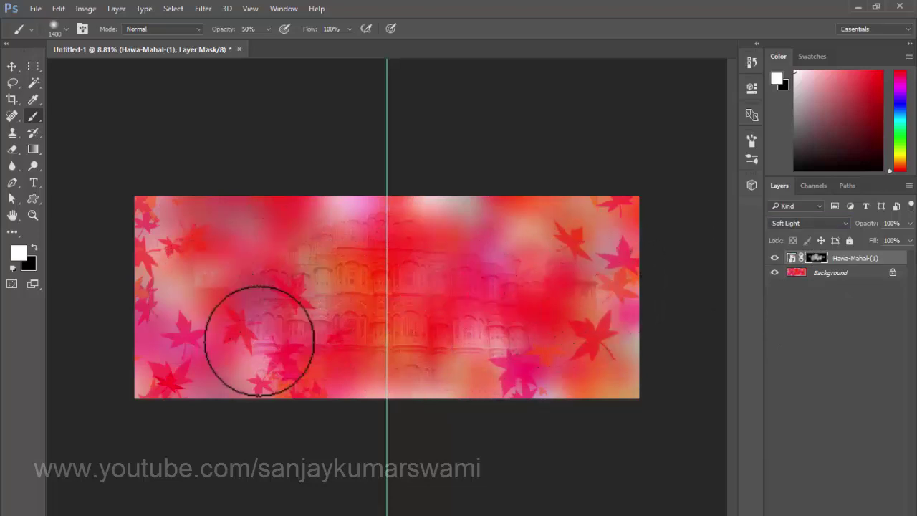
pyautogui.moveTo(295, 300)
pyautogui.mouseDown()
pyautogui.moveTo(272, 276)
pyautogui.moveTo(317, 342)
pyautogui.mouseUp()
# Lower the Hawa-Mahal-(1) layer's opacity to 53%.
pyautogui.press('v')
pyautogui.moveTo(432, 315); pyautogui.dragTo(427, 313)
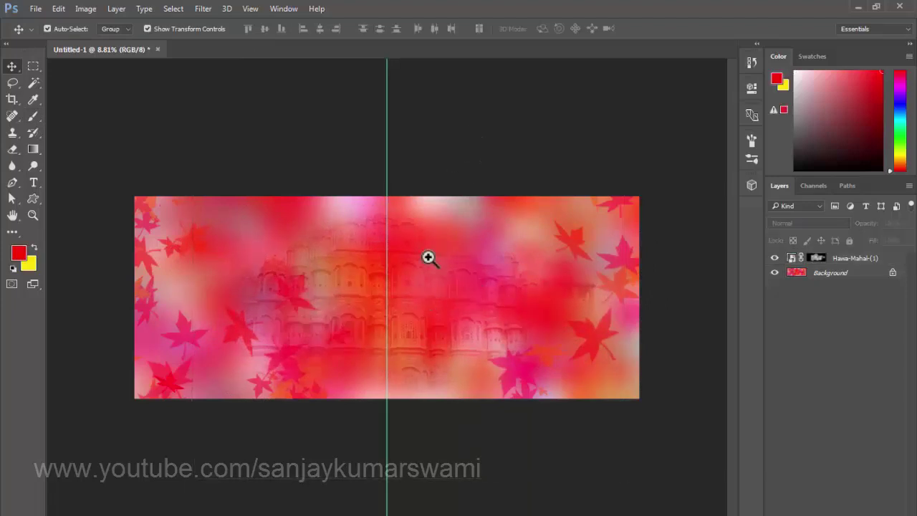
pyautogui.keyDown('ctrl'); pyautogui.click(450, 308); pyautogui.keyUp('ctrl')
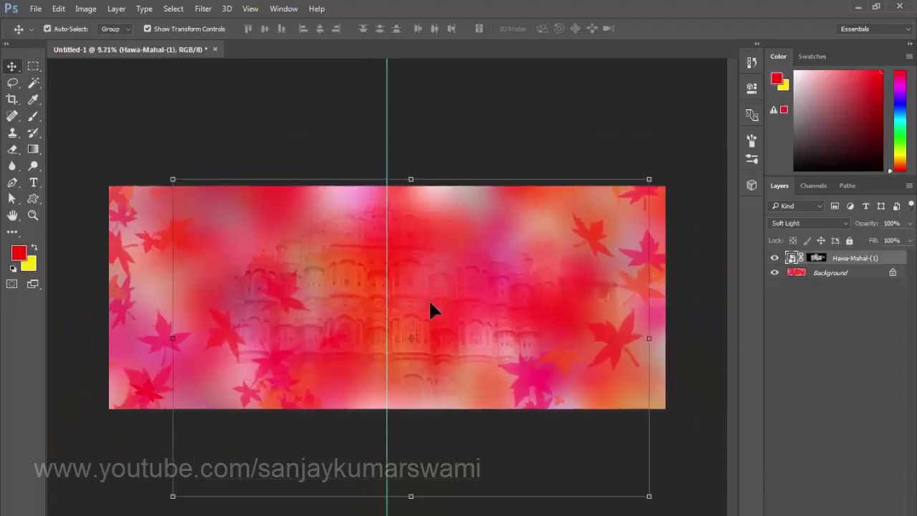
pyautogui.press('5')
pyautogui.press('3')
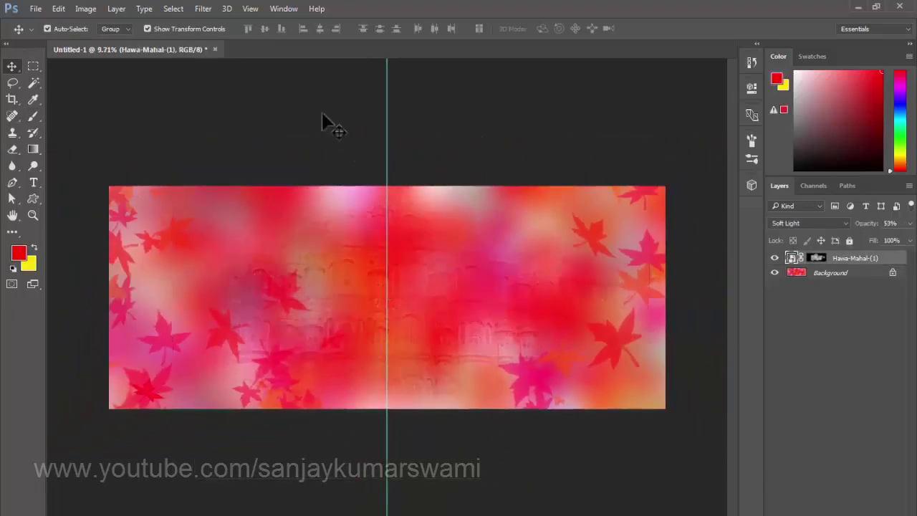
pyautogui.click(324, 116)
pyautogui.moveTo(410, 290); pyautogui.dragTo(411, 316)
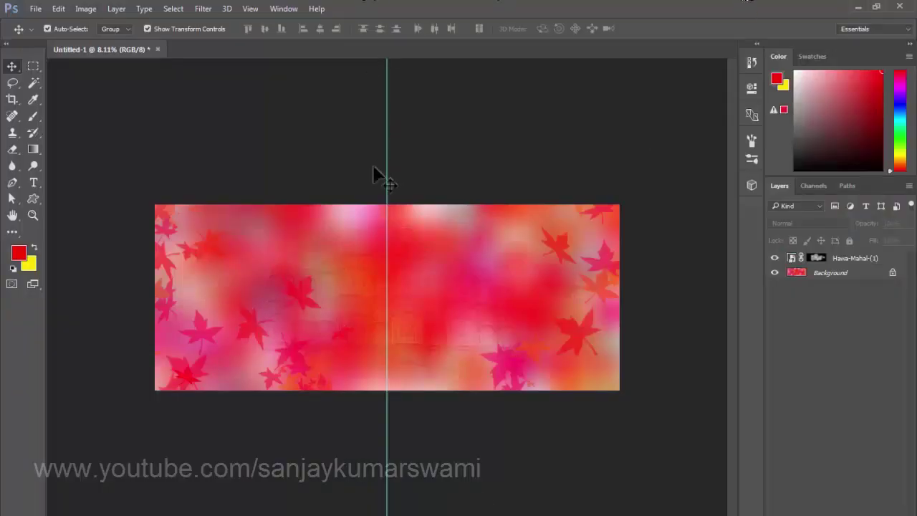
# Preview Artistic effects such as Colored Pencil, Film Grain, Paint Daubs and Rough Pastels on the Background layer in the Filter Gallery.
pyautogui.click(344, 232)
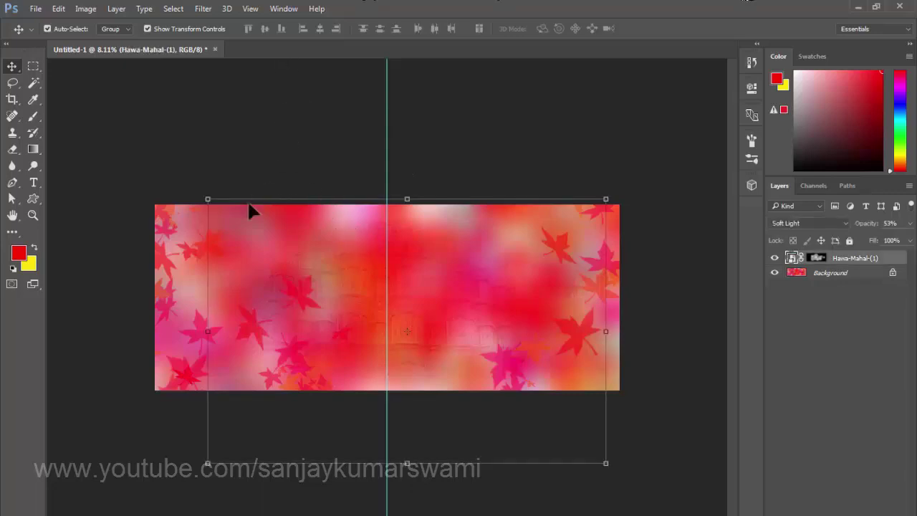
pyautogui.click(176, 244)
pyautogui.click(831, 273)
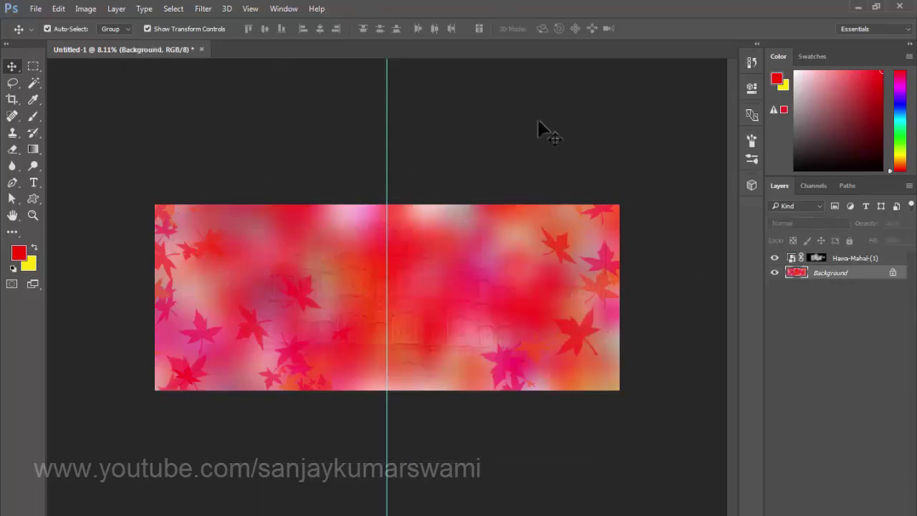
pyautogui.click(203, 8)
pyautogui.click(212, 57)
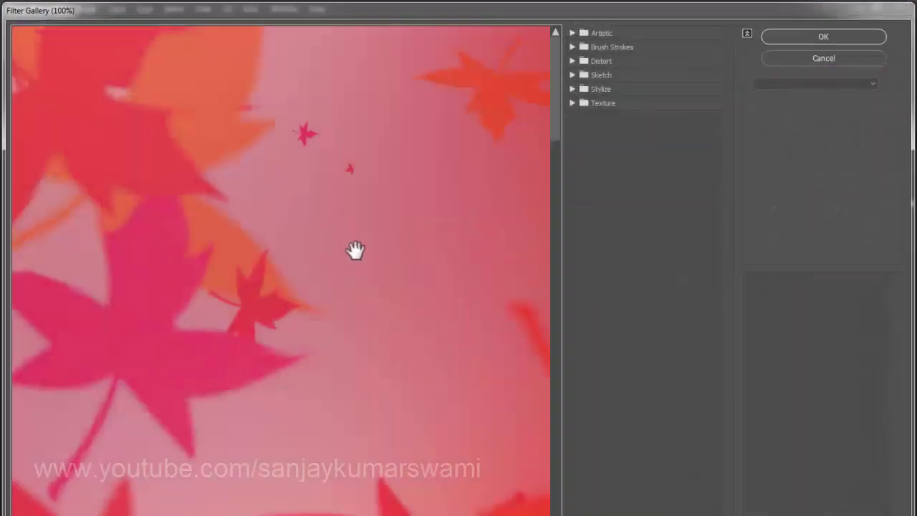
pyautogui.moveTo(353, 250); pyautogui.dragTo(313, 317)
pyautogui.click(607, 33)
pyautogui.click(586, 64)
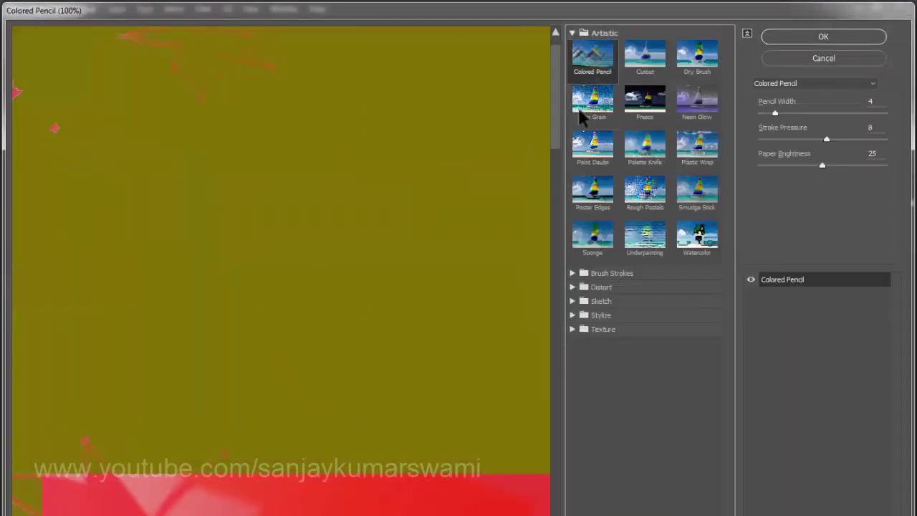
pyautogui.click(600, 108)
pyautogui.click(596, 147)
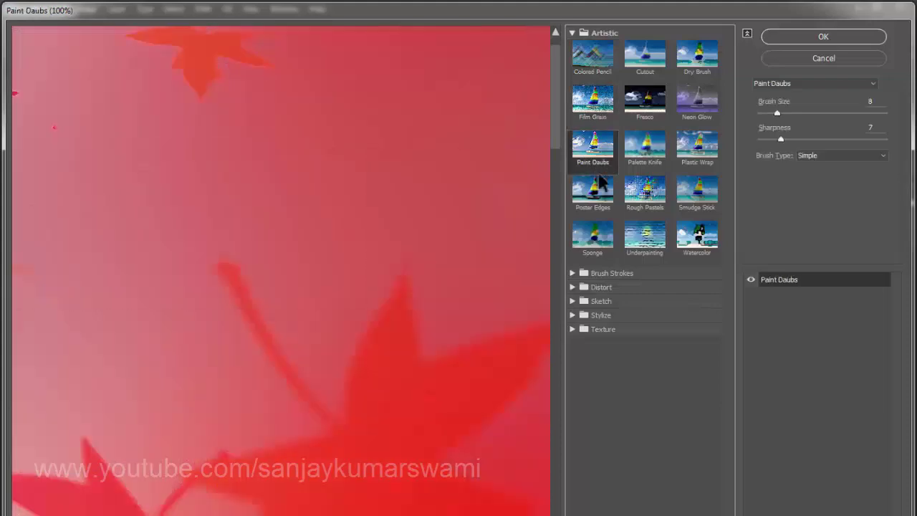
pyautogui.click(665, 189)
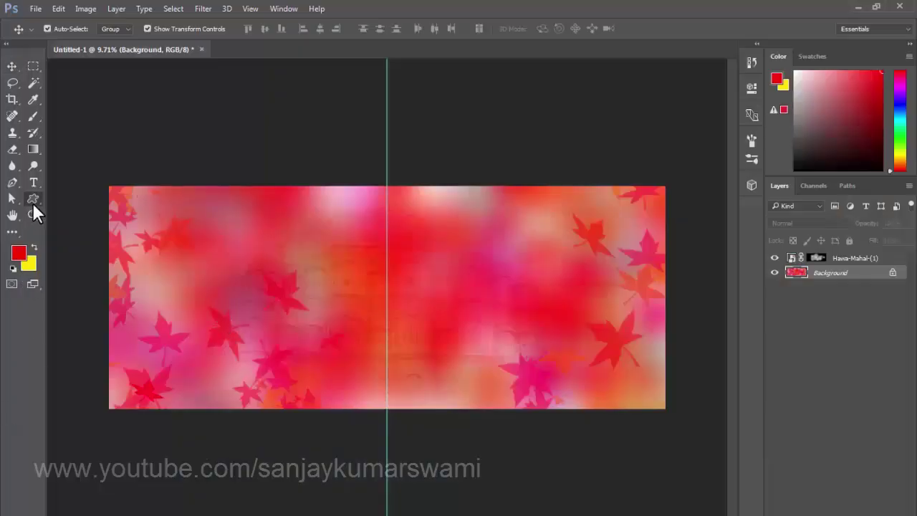
# Draw a white rounded rectangle about 2112 × 1297 px with a 10 px corner radius in the upper left part of the canvas.
pyautogui.click(32, 201)
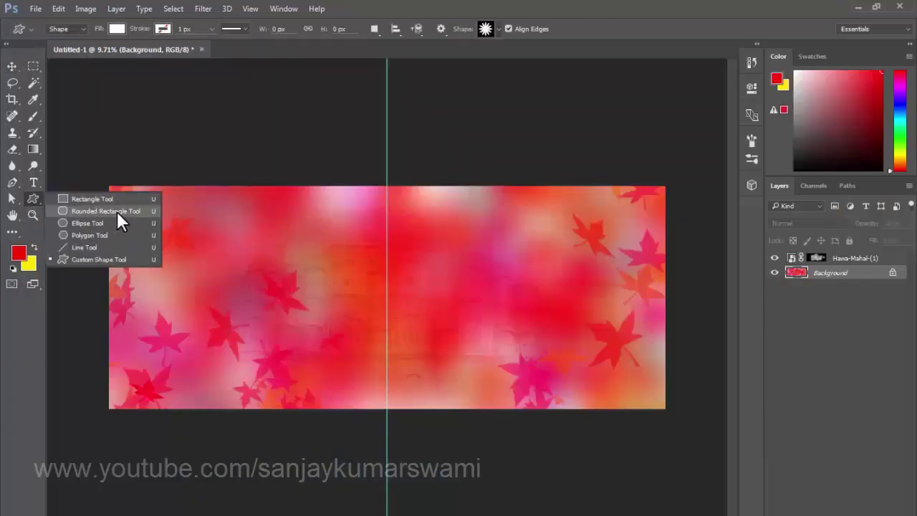
pyautogui.click(107, 210)
pyautogui.moveTo(231, 249); pyautogui.dragTo(303, 293)
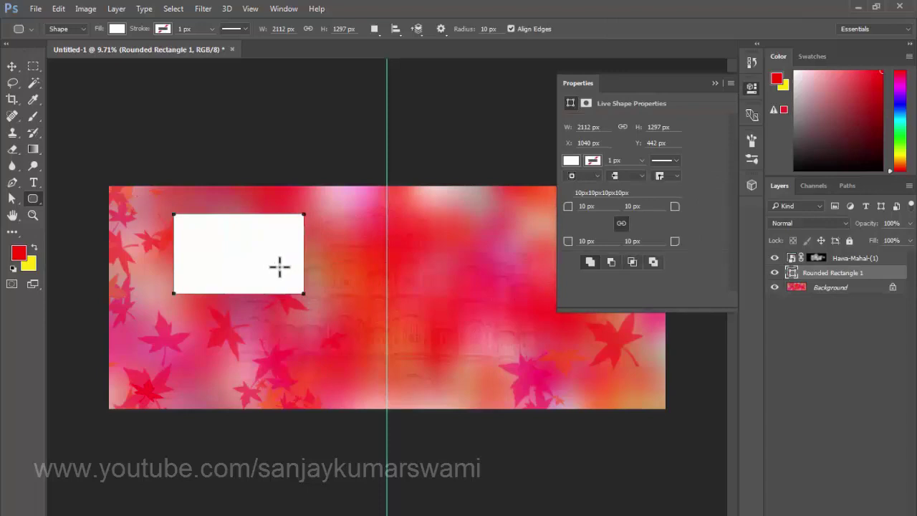
pyautogui.doubleClick(895, 273)
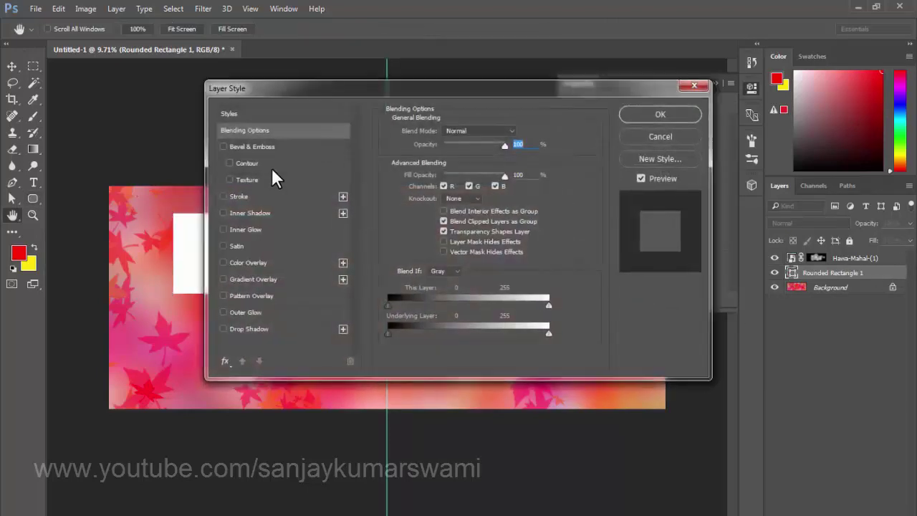
pyautogui.moveTo(411, 89); pyautogui.dragTo(554, 97)
pyautogui.click(380, 221)
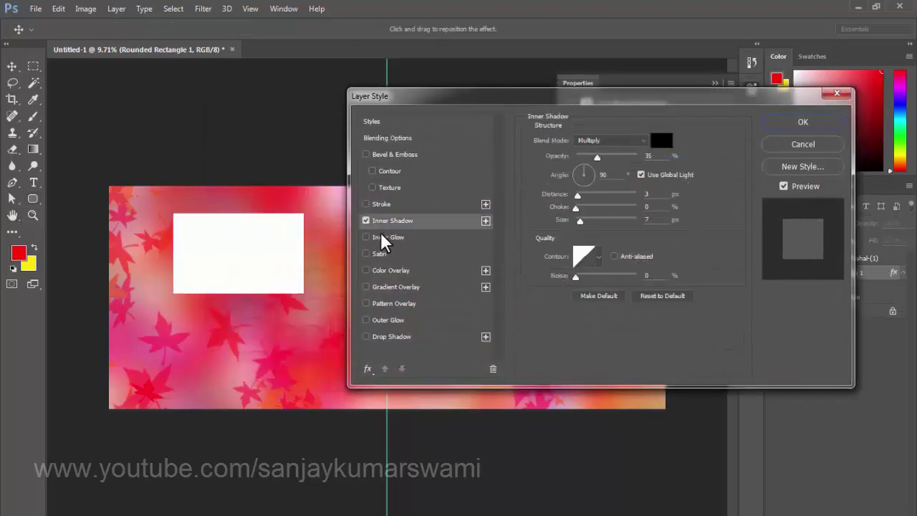
pyautogui.click(379, 237)
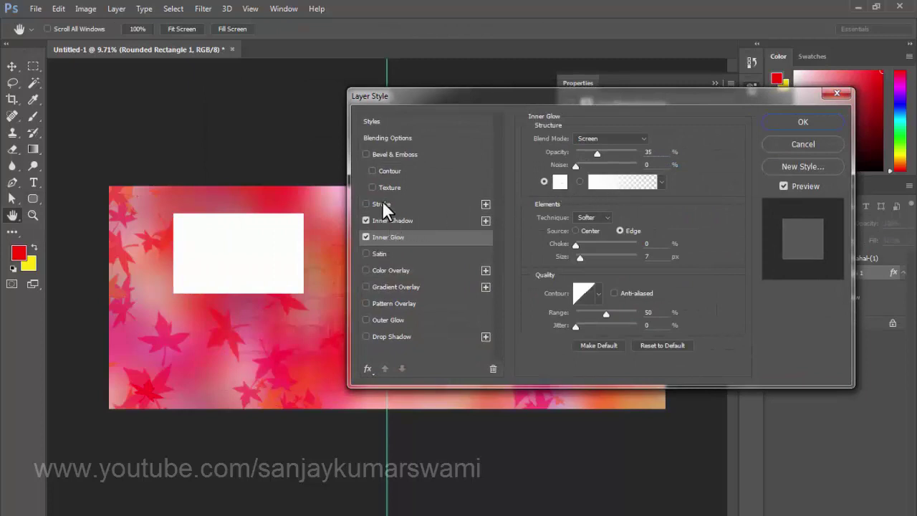
pyautogui.click(380, 204)
pyautogui.click(560, 231)
pyautogui.click(399, 221)
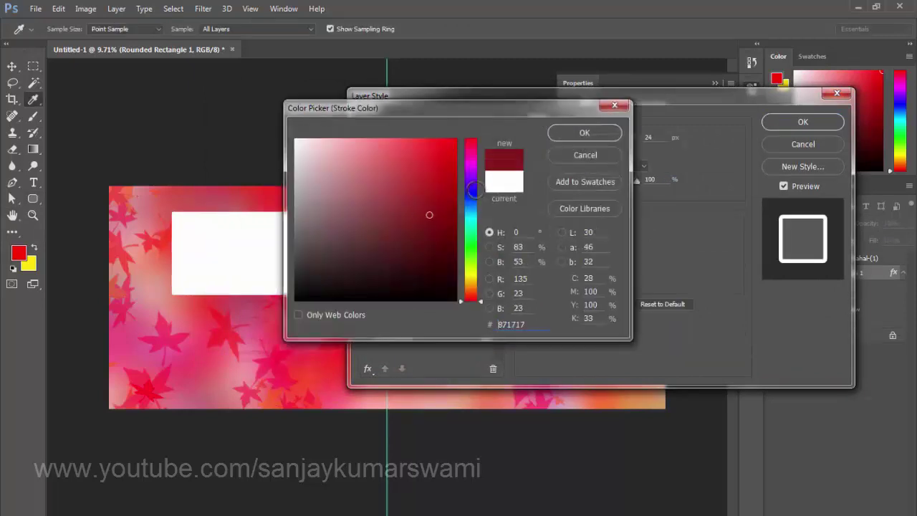
pyautogui.click(443, 158)
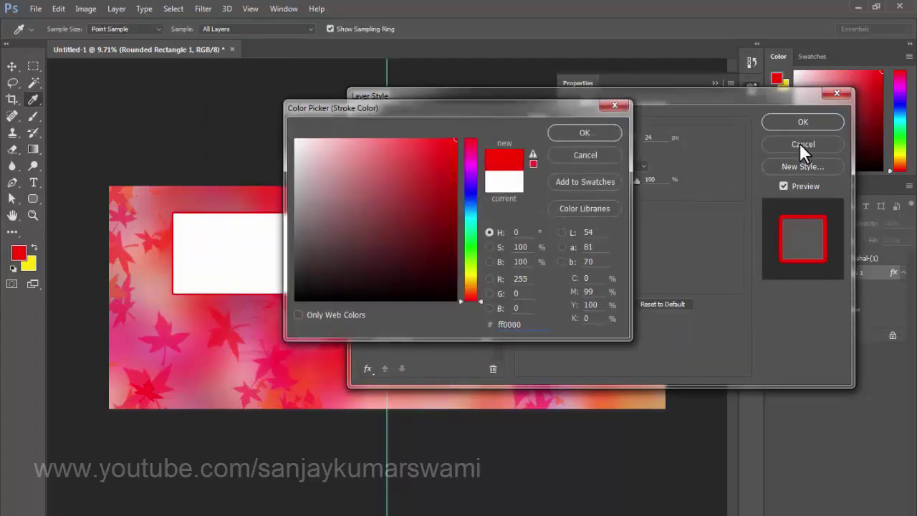
pyautogui.press('Escape')
pyautogui.click(769, 143)
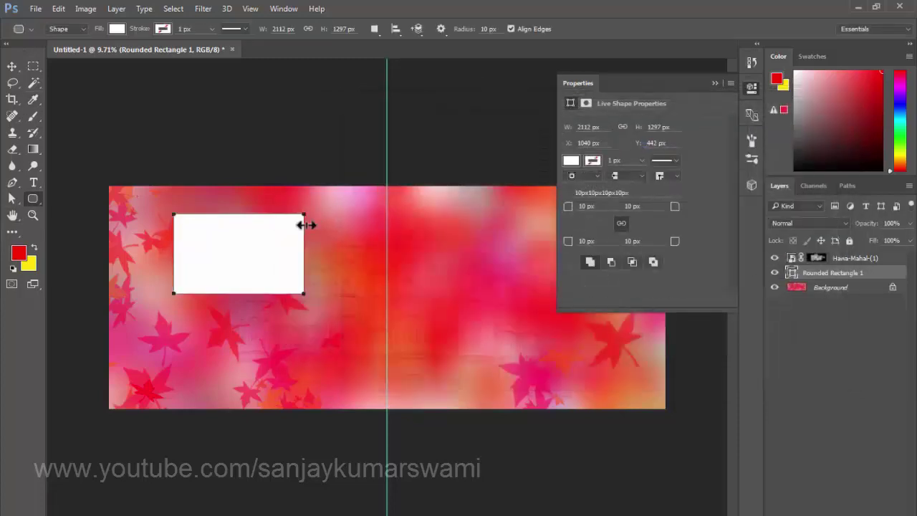
pyautogui.press('v')
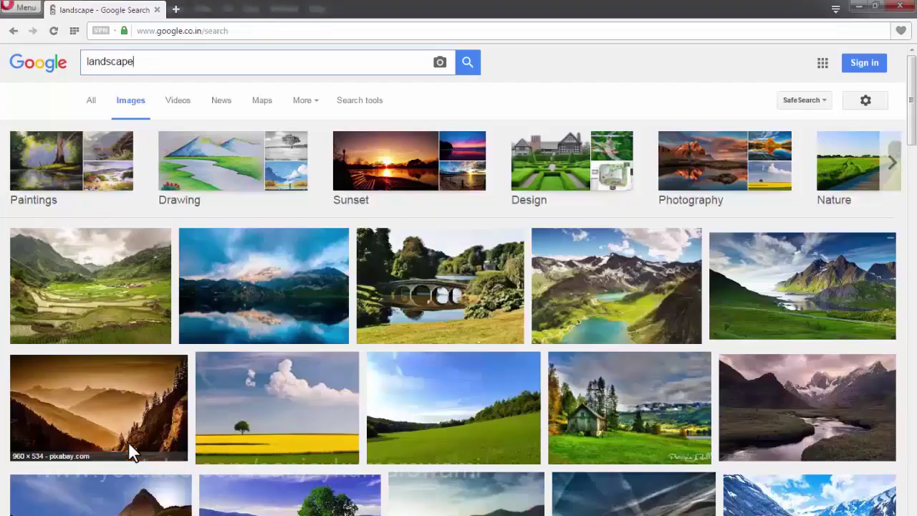
# Search Google Images for "fancy frame" and examine the frame shapes in the results for design ideas.
pyautogui.write('fancy frame')
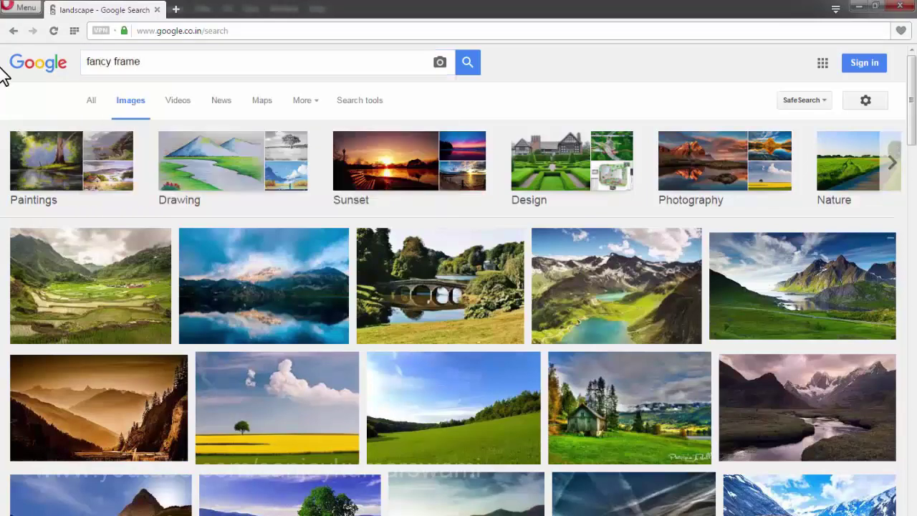
pyautogui.press('Return')
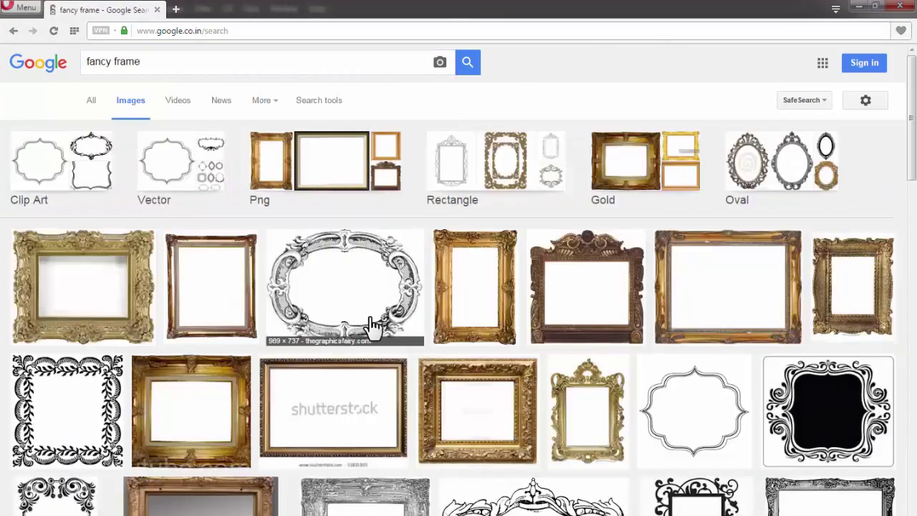
pyautogui.scroll(-2, 394, 319)
pyautogui.scroll(-4, 408, 315)
pyautogui.scroll(-5, 415, 311)
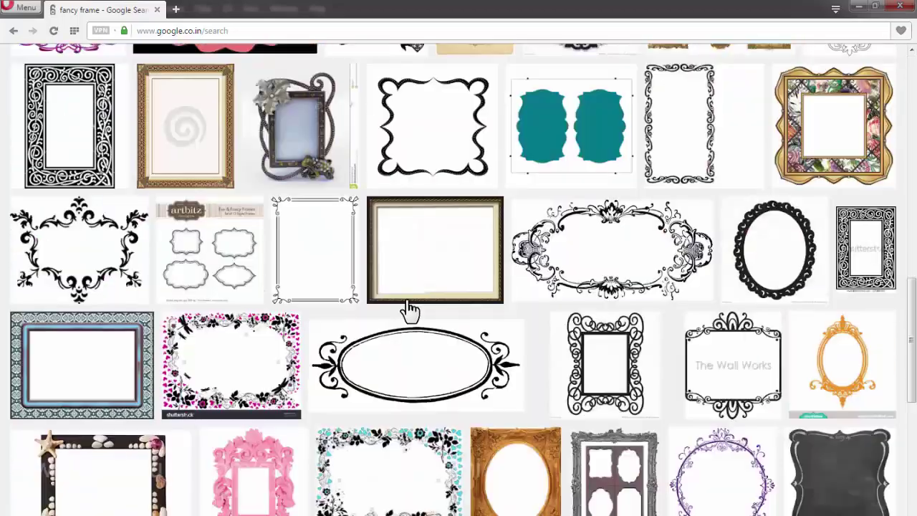
pyautogui.scroll(10, 409, 311)
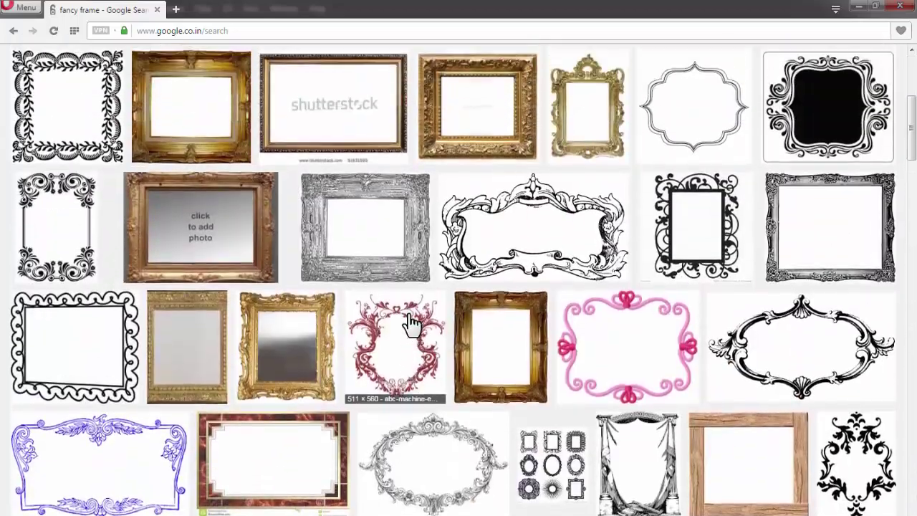
pyautogui.scroll(-14, 412, 322)
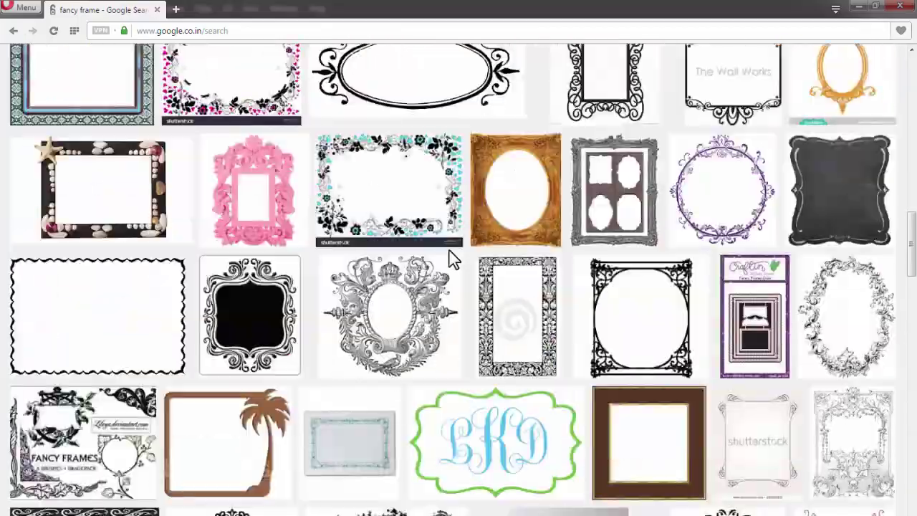
pyautogui.scroll(8, 456, 254)
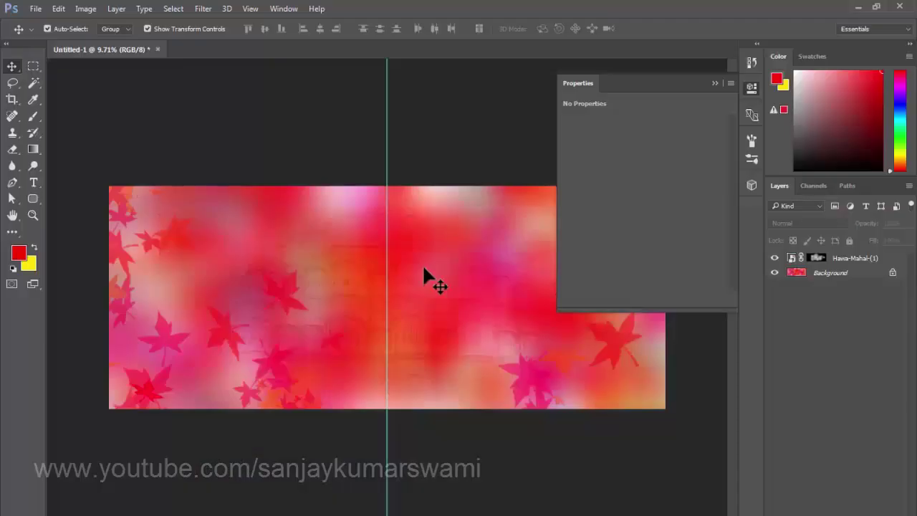
# Collapse the shape properties and open the Flowers, Wedding_flower_top_decoration_png, Wedding-clipart-symbol-tabla and wording files together.
pyautogui.click(715, 83)
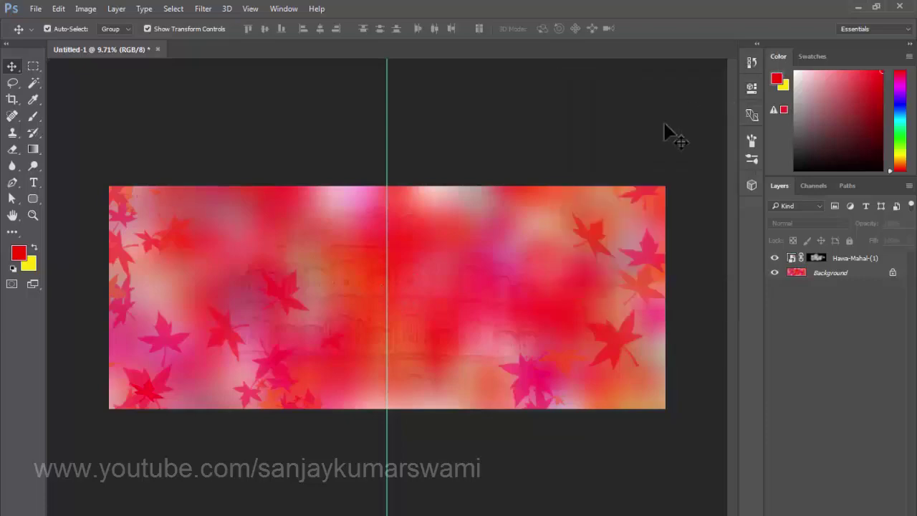
pyautogui.hotkey('ctrl', 'o')
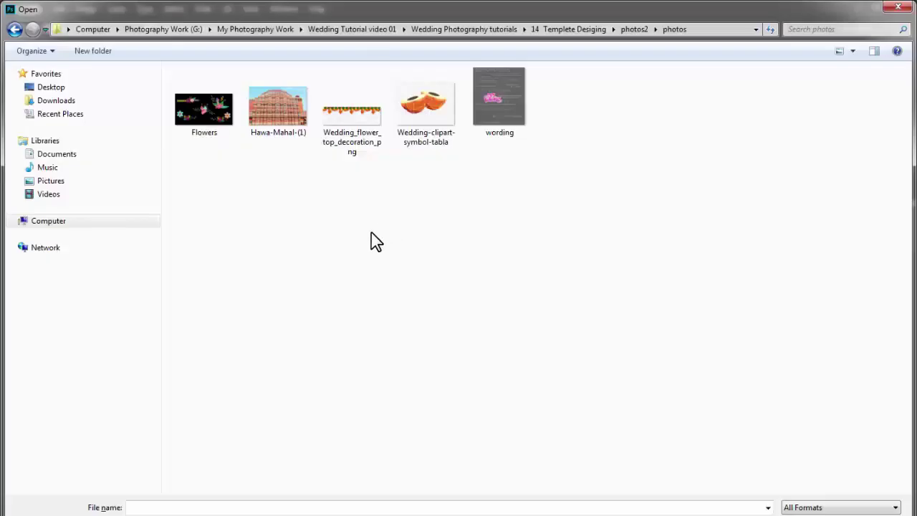
pyautogui.click(212, 134)
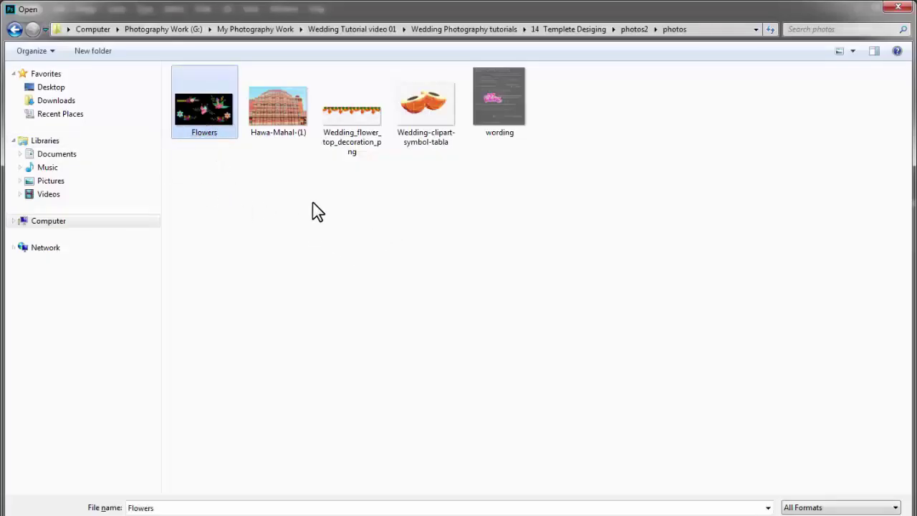
pyautogui.keyDown('ctrl'); pyautogui.click(351, 114); pyautogui.keyUp('ctrl')
pyautogui.keyDown('ctrl'); pyautogui.click(425, 115); pyautogui.keyUp('ctrl')
pyautogui.keyDown('ctrl'); pyautogui.click(499, 100); pyautogui.keyUp('ctrl')
pyautogui.press('Return')
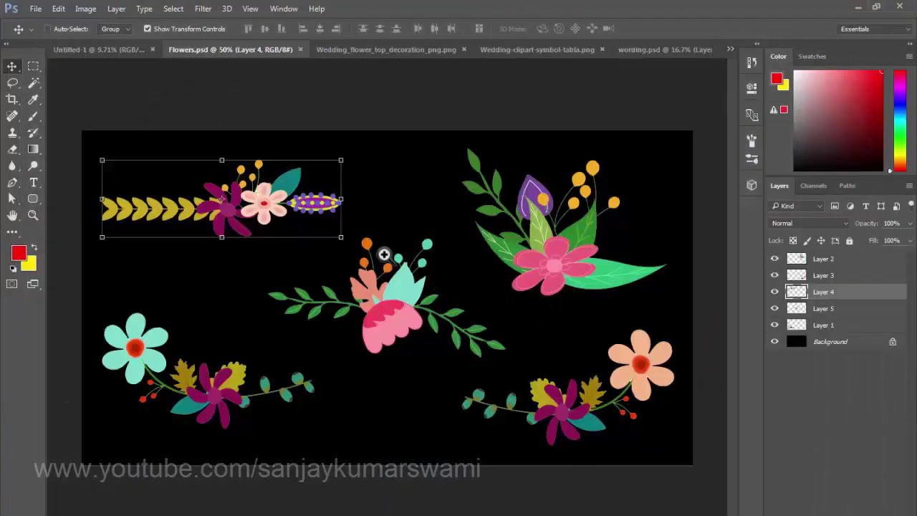
# In Flowers.psd, lasso the yellow leaf chain to the left of the purple flower on Layer 4.
pyautogui.moveTo(384, 254); pyautogui.dragTo(247, 235)
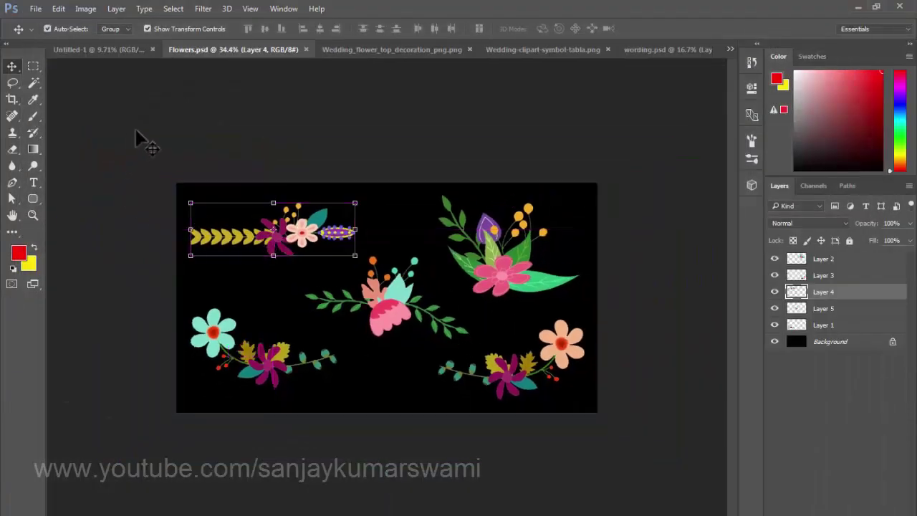
pyautogui.keyDown('ctrl'); pyautogui.click(135, 129); pyautogui.keyUp('ctrl')
pyautogui.moveTo(171, 212); pyautogui.dragTo(174, 167)
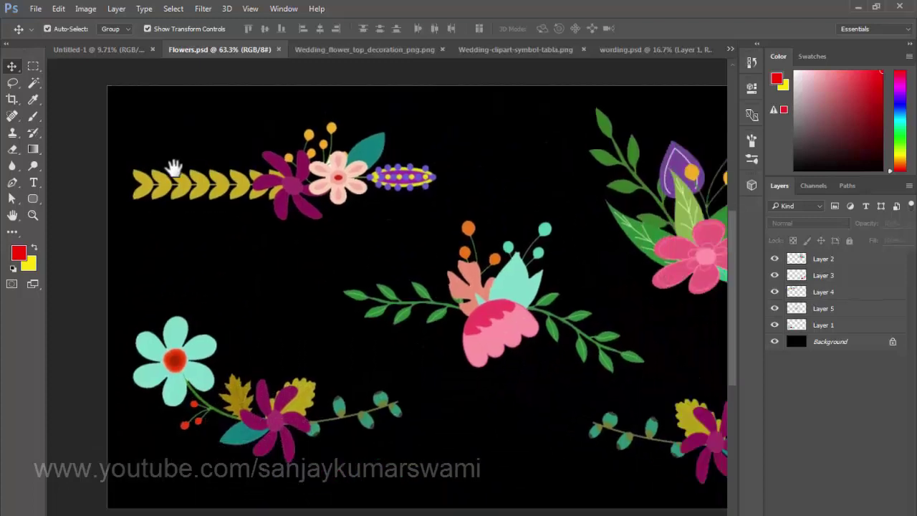
pyautogui.keyDown('ctrl'); pyautogui.click(316, 209); pyautogui.keyUp('ctrl')
pyautogui.moveTo(303, 192); pyautogui.dragTo(325, 203)
pyautogui.hotkey('ctrl', '0')
pyautogui.click(388, 299)
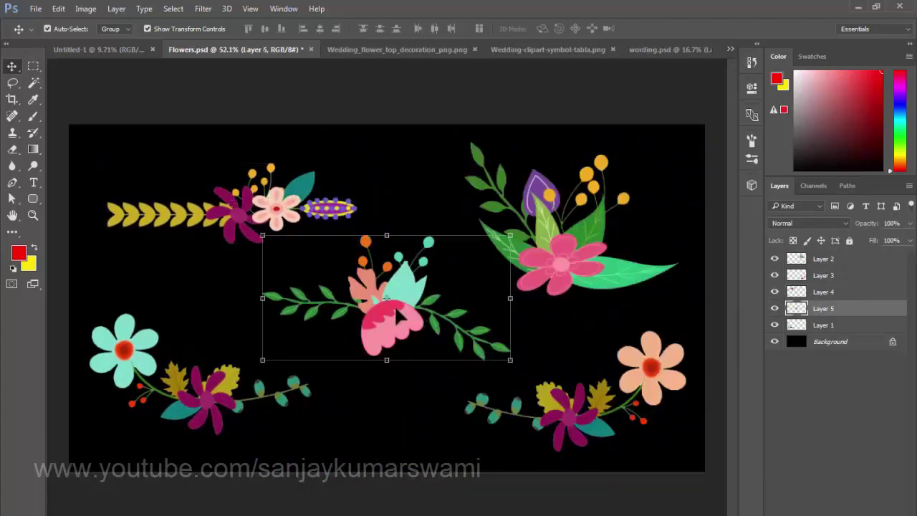
pyautogui.click(190, 214)
pyautogui.moveTo(125, 206)
pyautogui.mouseDown()
pyautogui.moveTo(267, 249)
pyautogui.moveTo(232, 239)
pyautogui.moveTo(256, 256)
pyautogui.mouseUp()
pyautogui.press('l')
pyautogui.moveTo(236, 205)
pyautogui.mouseDown()
pyautogui.moveTo(334, 188)
pyautogui.moveTo(382, 192)
pyautogui.mouseUp()
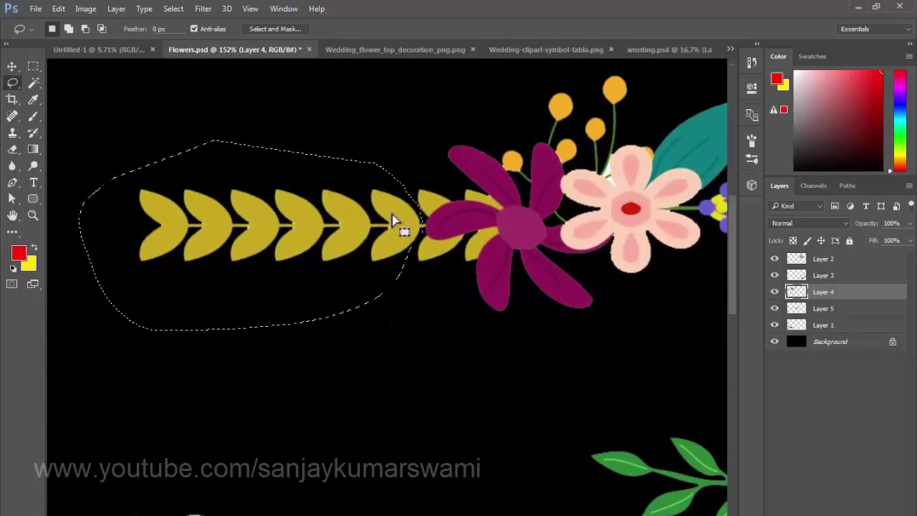
# Copy the selected leaf chain into the Untitled-1 document and invert its colors to blue.
pyautogui.keyDown('ctrl'); pyautogui.rightClick(316, 227); pyautogui.keyUp('ctrl')
pyautogui.click(319, 220)
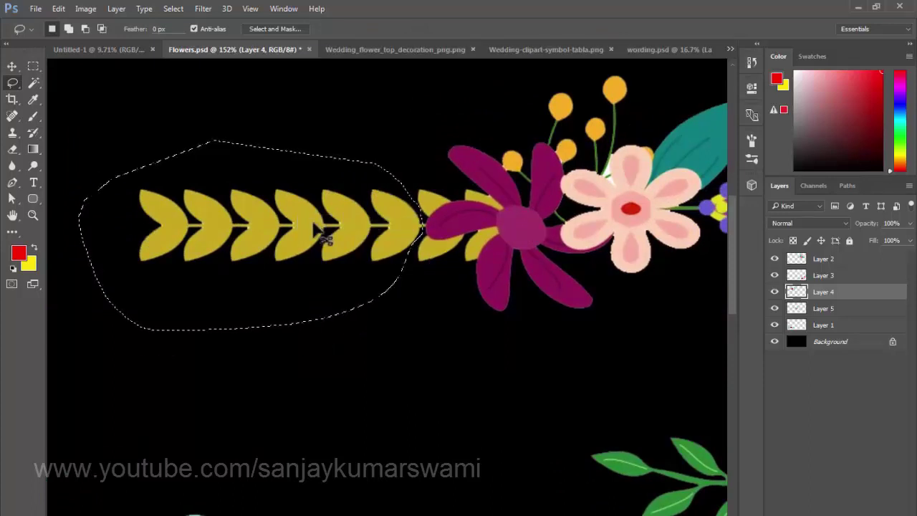
pyautogui.click(115, 50)
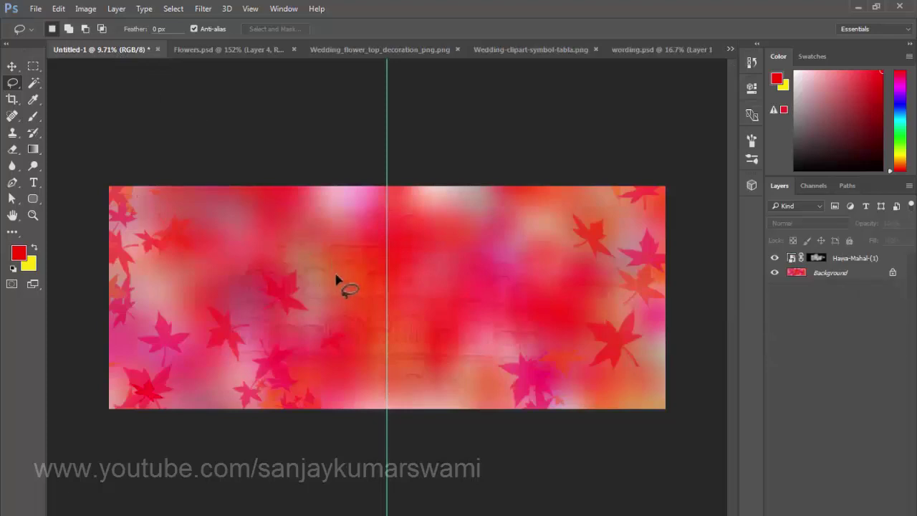
pyautogui.hotkey('ctrl', 'v')
pyautogui.press('v')
pyautogui.moveTo(388, 291); pyautogui.dragTo(454, 360)
pyautogui.moveTo(451, 362)
pyautogui.mouseDown()
pyautogui.moveTo(385, 270)
pyautogui.moveTo(332, 253)
pyautogui.moveTo(497, 257)
pyautogui.moveTo(237, 215)
pyautogui.mouseUp()
pyautogui.hotkey('ctrl', 'i')
# Place a duplicate of the short blue leaf chain flush with its right end and merge the two layers.
pyautogui.moveTo(259, 167); pyautogui.dragTo(457, 209)
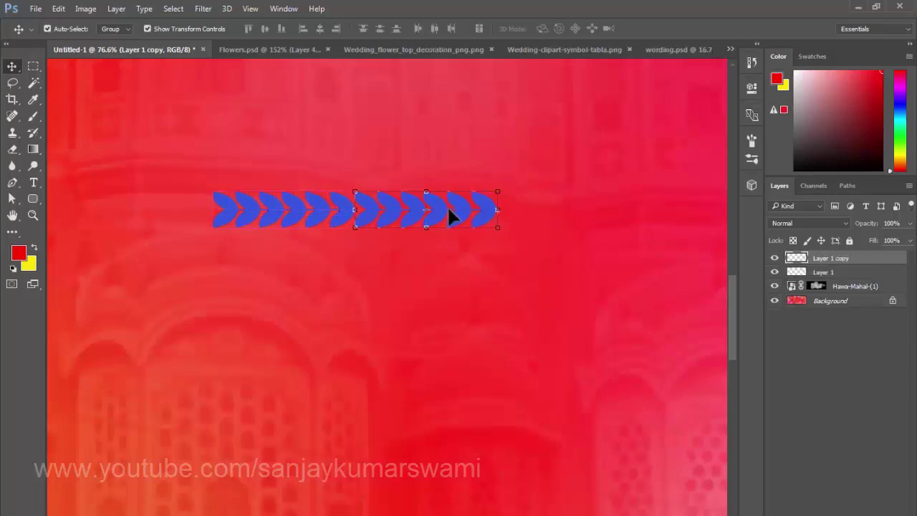
pyautogui.keyDown('shift'); pyautogui.click(295, 204); pyautogui.keyUp('shift')
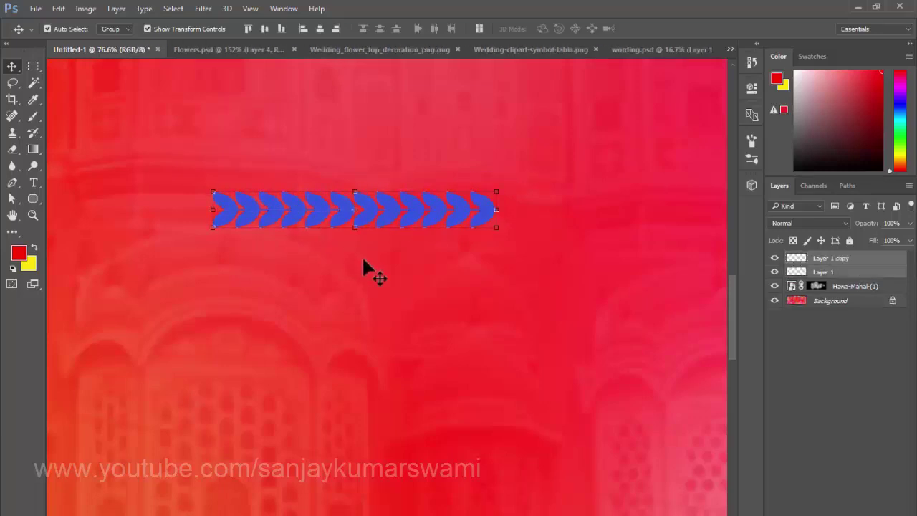
pyautogui.moveTo(368, 270); pyautogui.dragTo(282, 245)
pyautogui.hotkey('ctrl', 'e')
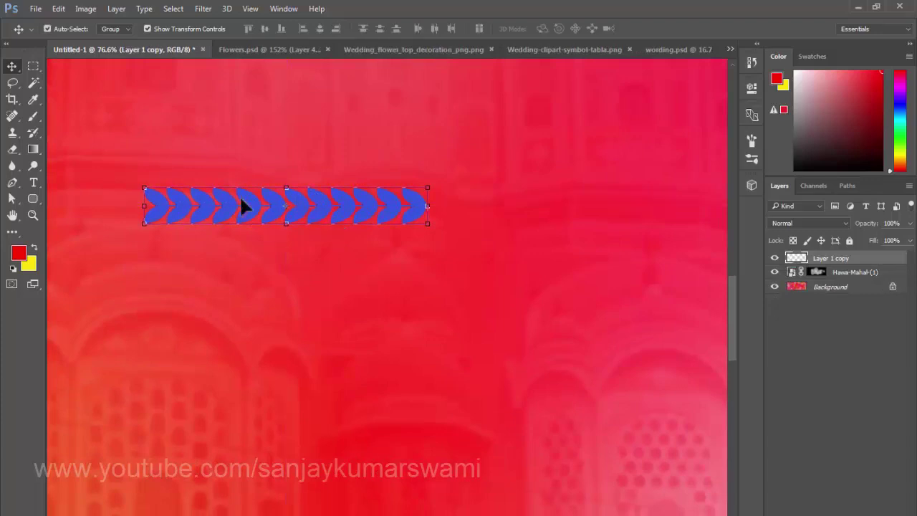
# Double the merged chain's length with another duplicate aligned end to end, and merge them into Layer 1 copy 2.
pyautogui.moveTo(407, 218); pyautogui.dragTo(344, 206)
pyautogui.moveTo(160, 187); pyautogui.dragTo(432, 201)
pyautogui.hotkey('ctrl', 'z')
pyautogui.moveTo(145, 190); pyautogui.dragTo(424, 190)
pyautogui.moveTo(475, 236); pyautogui.dragTo(271, 259)
pyautogui.moveTo(279, 217); pyautogui.dragTo(321, 199)
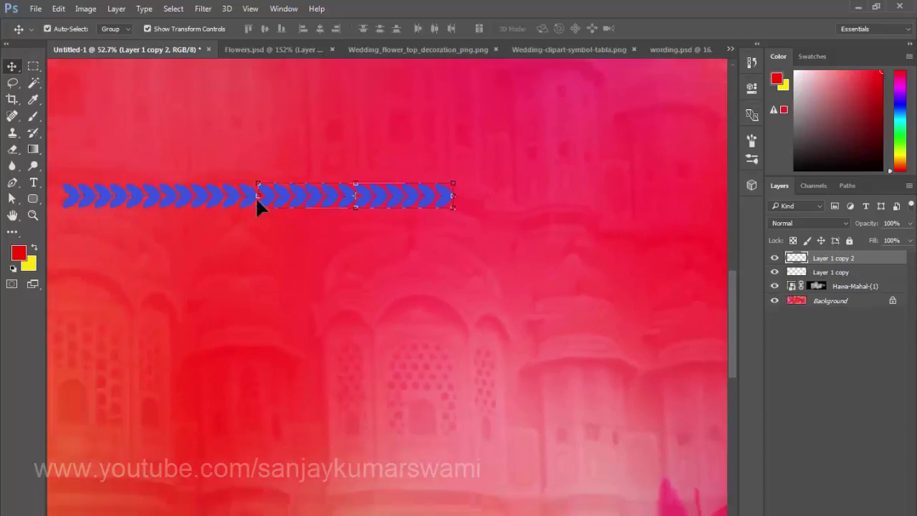
pyautogui.keyDown('shift'); pyautogui.click(229, 197); pyautogui.keyUp('shift')
pyautogui.hotkey('ctrl', 'e')
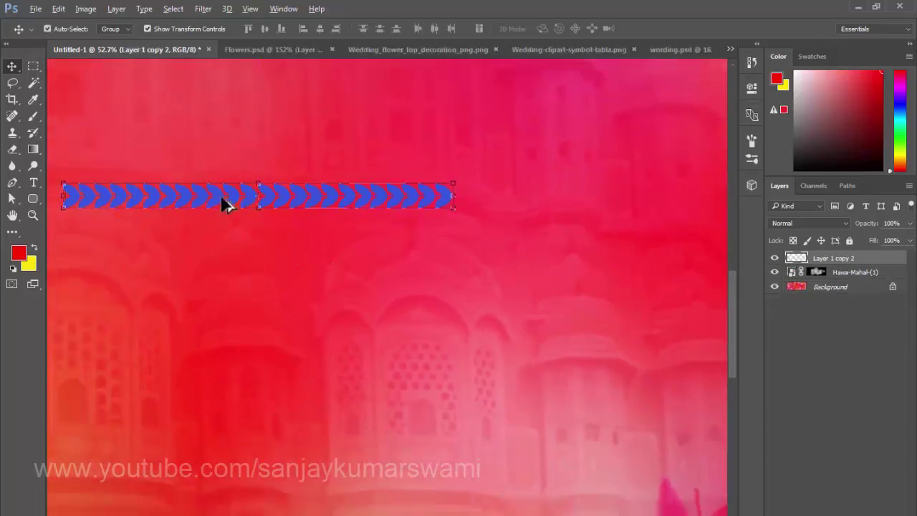
# Duplicate the Layer 1 copy 2 chain end to end once more and merge both into a single long strip.
pyautogui.moveTo(219, 197); pyautogui.dragTo(606, 187)
pyautogui.moveTo(494, 228); pyautogui.dragTo(468, 254)
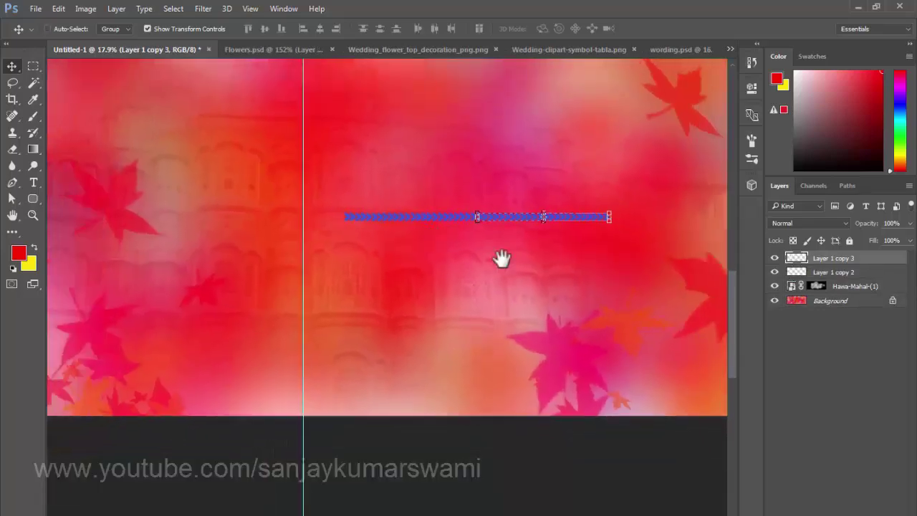
pyautogui.moveTo(608, 257); pyautogui.dragTo(661, 294)
pyautogui.moveTo(446, 231); pyautogui.dragTo(472, 237)
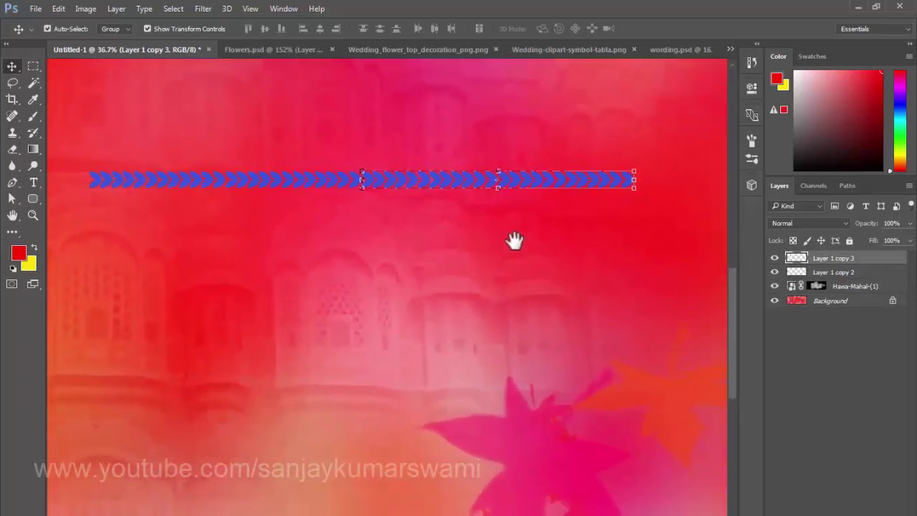
pyautogui.keyDown('shift'); pyautogui.click(301, 185); pyautogui.keyUp('shift')
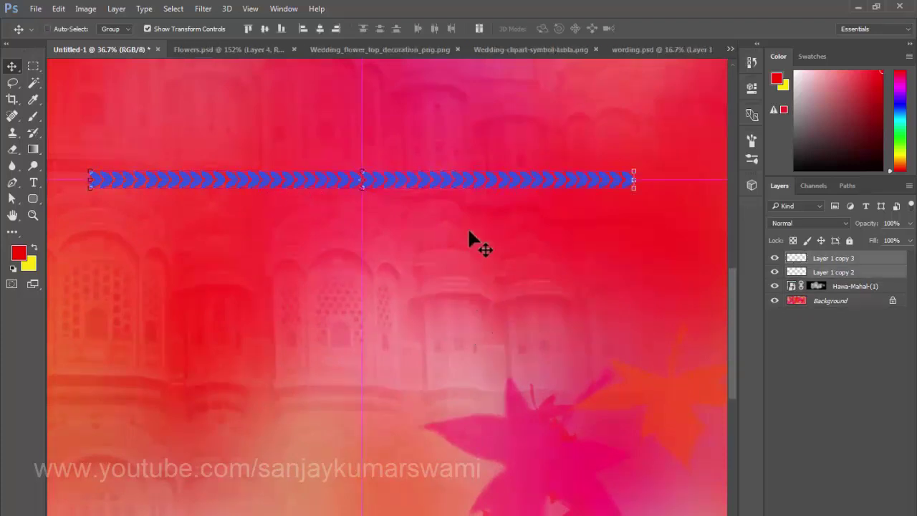
pyautogui.hotkey('ctrl', 'e')
pyautogui.moveTo(483, 237); pyautogui.dragTo(477, 211)
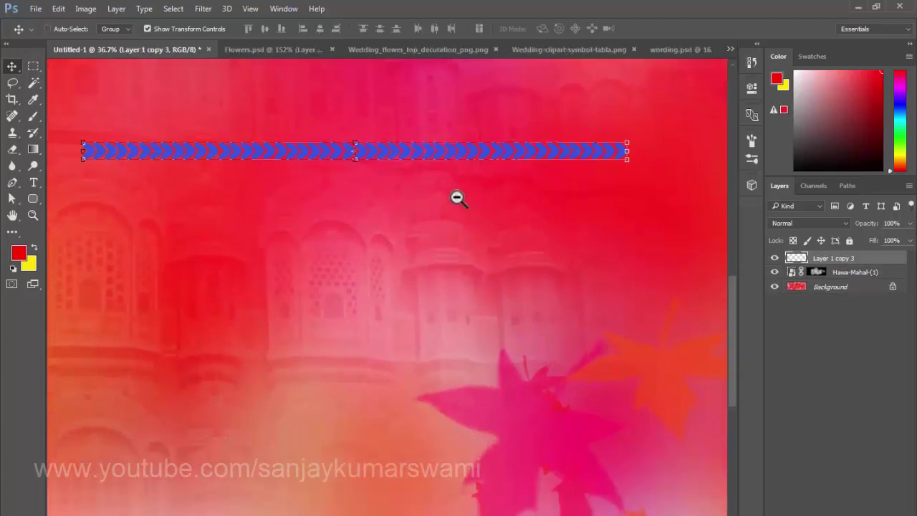
# Duplicate the long leaf strip straight below the original and flip the copy horizontally.
pyautogui.moveTo(444, 164); pyautogui.dragTo(433, 433)
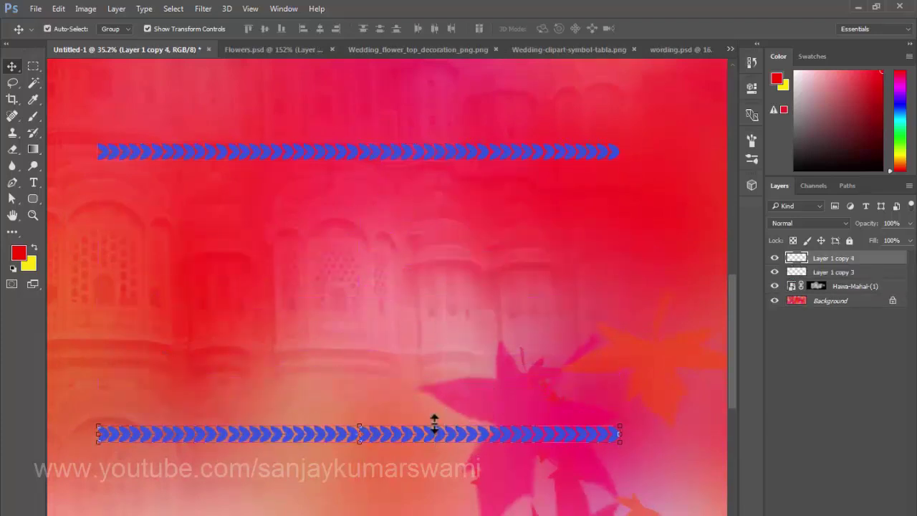
pyautogui.hotkey('ctrl', 't')
pyautogui.rightClick(422, 431)
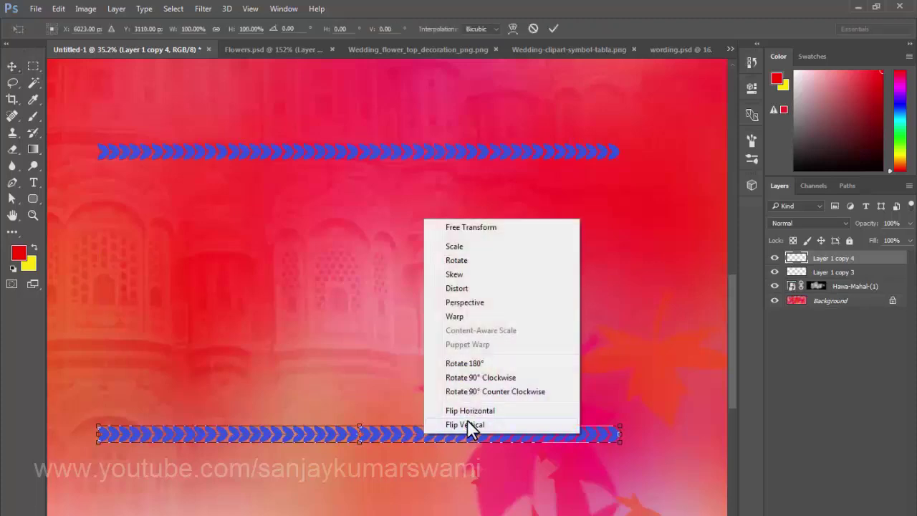
pyautogui.click(470, 411)
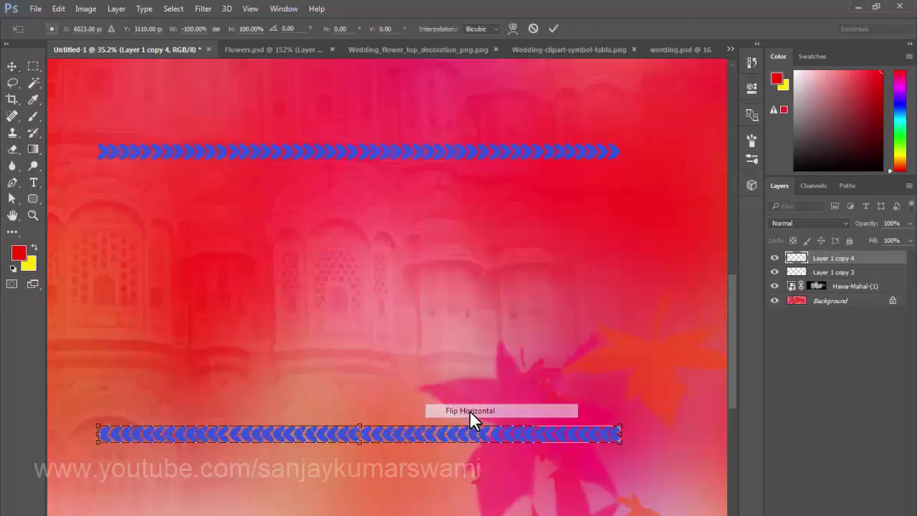
pyautogui.press('Return')
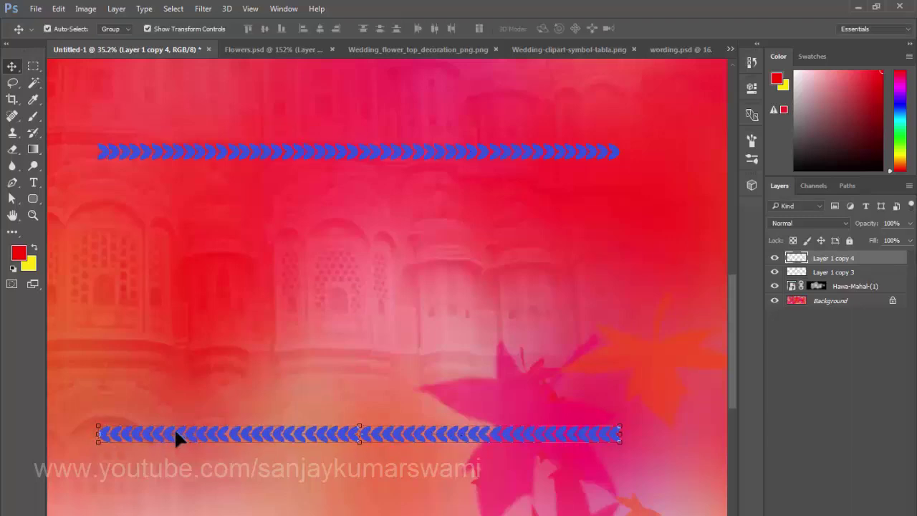
# Duplicate the lower leaf strip, rotate it 90° to vertical with leaves pointing up, and align it with the left ends of both horizontal strips.
pyautogui.moveTo(174, 436); pyautogui.dragTo(237, 433)
pyautogui.click(234, 434)
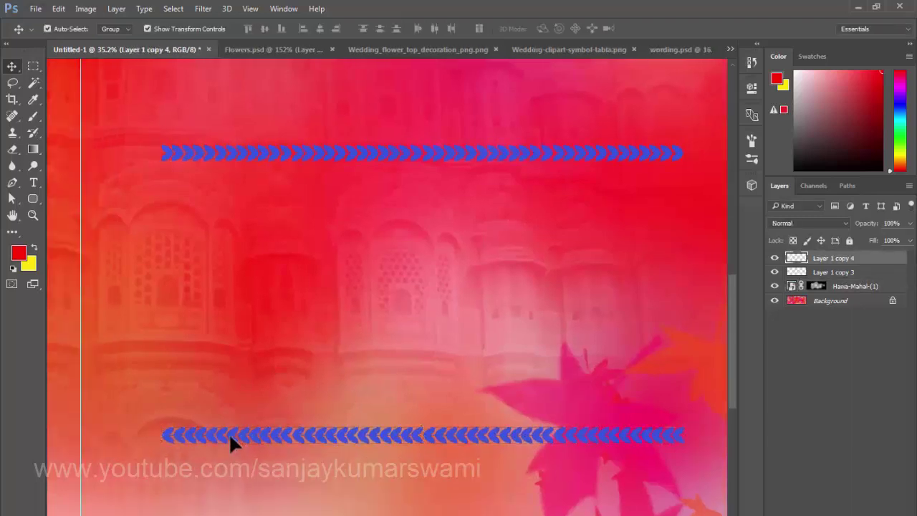
pyautogui.moveTo(219, 431); pyautogui.dragTo(196, 352)
pyautogui.hotkey('ctrl', 't')
pyautogui.moveTo(215, 287); pyautogui.dragTo(180, 322)
pyautogui.press('Return')
pyautogui.moveTo(170, 239); pyautogui.dragTo(185, 304)
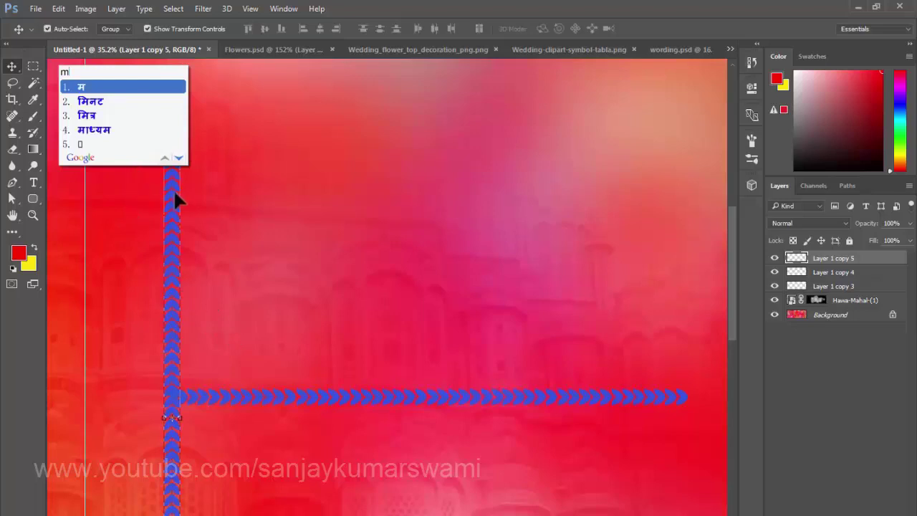
# Select the part of the vertical strip extending above the upper horizontal strip and delete it, trimming the strip flush at the corner.
pyautogui.press('Escape')
pyautogui.keyDown('ctrl'); pyautogui.click(214, 276); pyautogui.keyUp('ctrl')
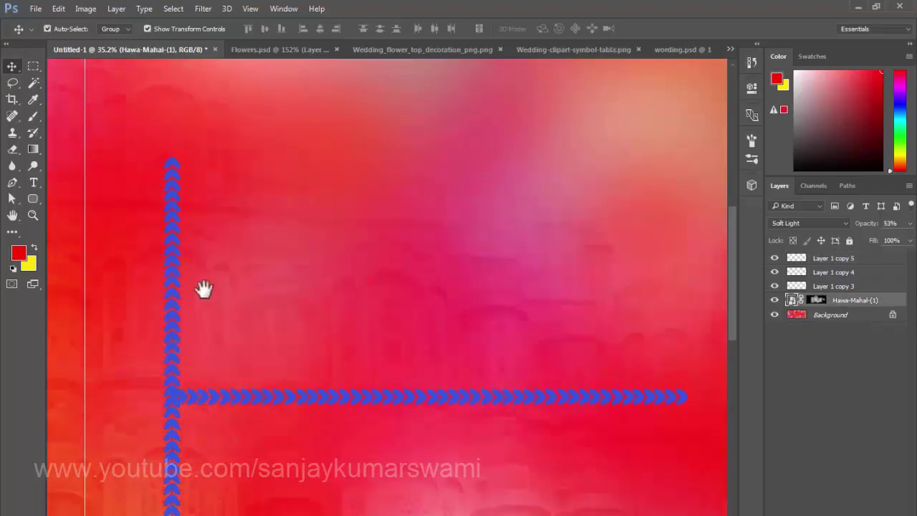
pyautogui.keyDown('ctrl'); pyautogui.click(173, 256); pyautogui.keyUp('ctrl')
pyautogui.press('m')
pyautogui.moveTo(143, 141); pyautogui.dragTo(206, 430)
pyautogui.scroll(4, 225, 422)
pyautogui.moveTo(178, 393); pyautogui.dragTo(199, 398)
pyautogui.scroll(-3, 262, 398)
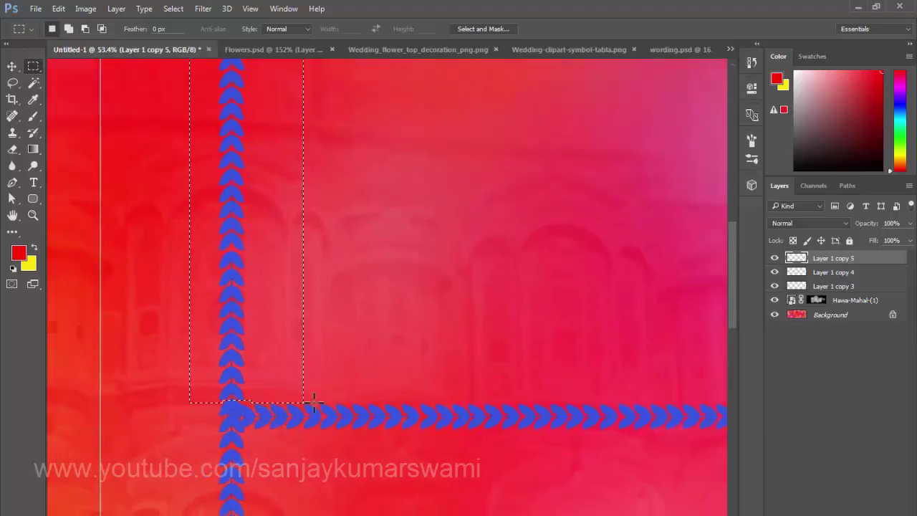
pyautogui.scroll(-4, 310, 401)
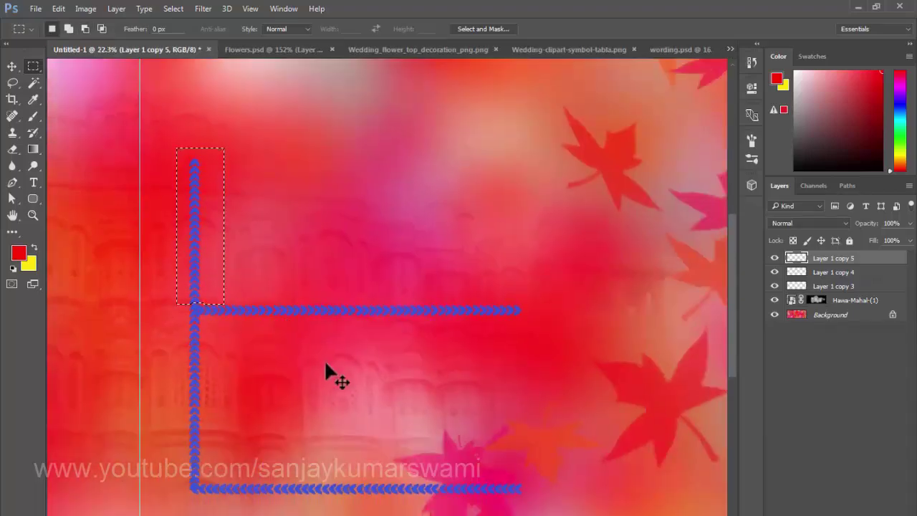
pyautogui.moveTo(308, 407); pyautogui.dragTo(242, 334)
pyautogui.press('v')
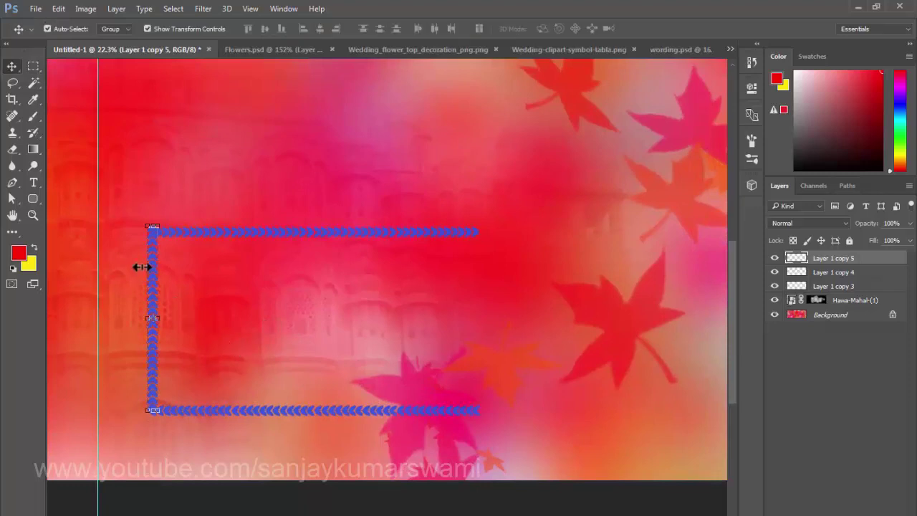
# Duplicate the left vertical strip onto the right ends of the horizontal strips and flip the copy vertically.
pyautogui.click(152, 259)
pyautogui.click(151, 256)
pyautogui.moveTo(194, 265); pyautogui.dragTo(473, 261)
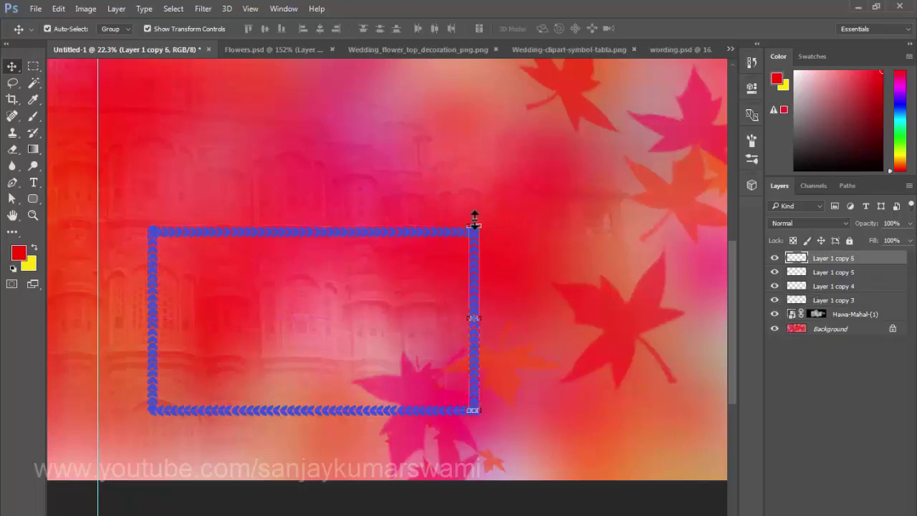
pyautogui.hotkey('ctrl', 't')
pyautogui.rightClick(473, 261)
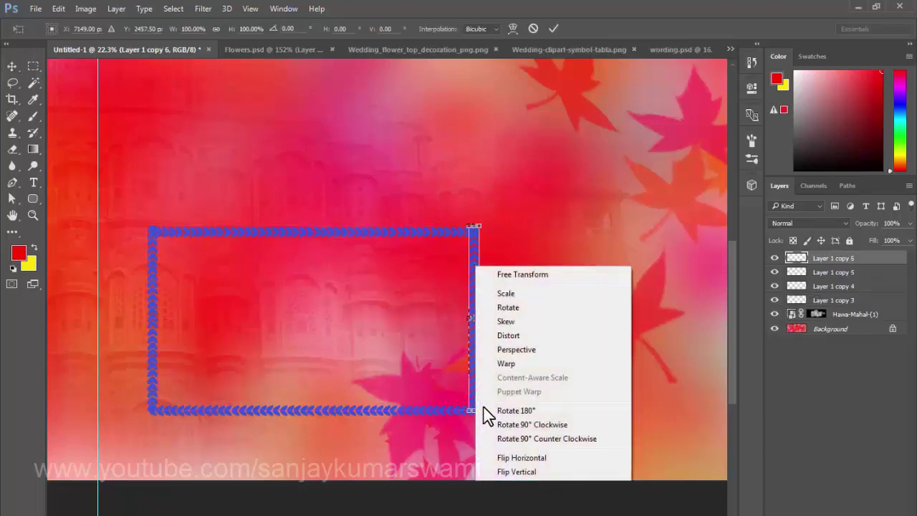
pyautogui.click(513, 471)
pyautogui.press('Return')
# Merge the four leaf strip layers, Layer 1 copy 3 through Layer 1 copy 6, into one frame layer.
pyautogui.moveTo(403, 342); pyautogui.dragTo(354, 336)
pyautogui.moveTo(479, 355); pyautogui.dragTo(344, 317)
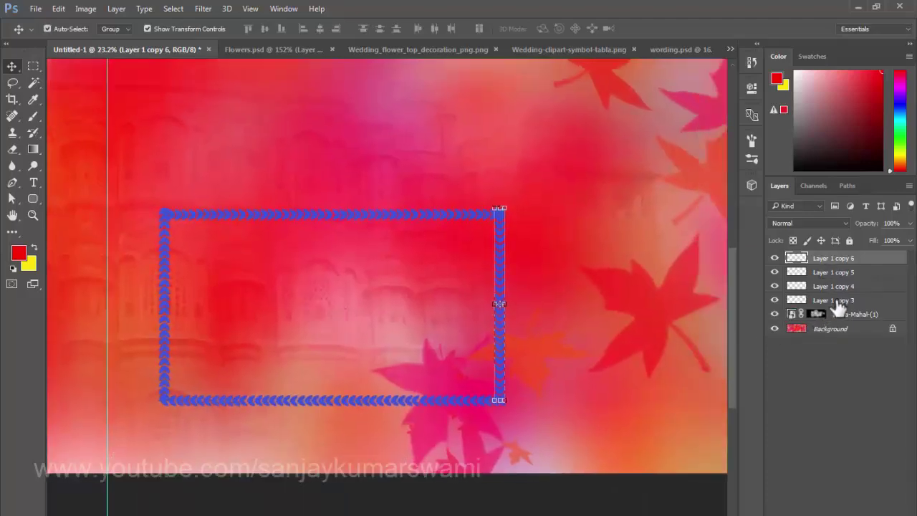
pyautogui.keyDown('shift'); pyautogui.click(839, 304); pyautogui.keyUp('shift')
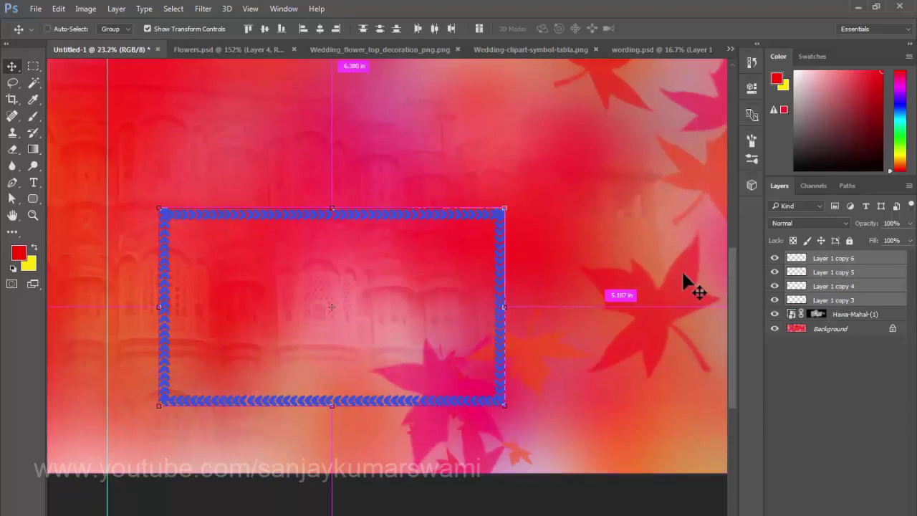
pyautogui.hotkey('ctrl', 'e')
# Draw a white rectangle about 2241 × 1269 px inside the leaf frame with the Rectangle tool and place it beneath the frame layer.
pyautogui.press('u')
pyautogui.press('Escape')
pyautogui.click(34, 198)
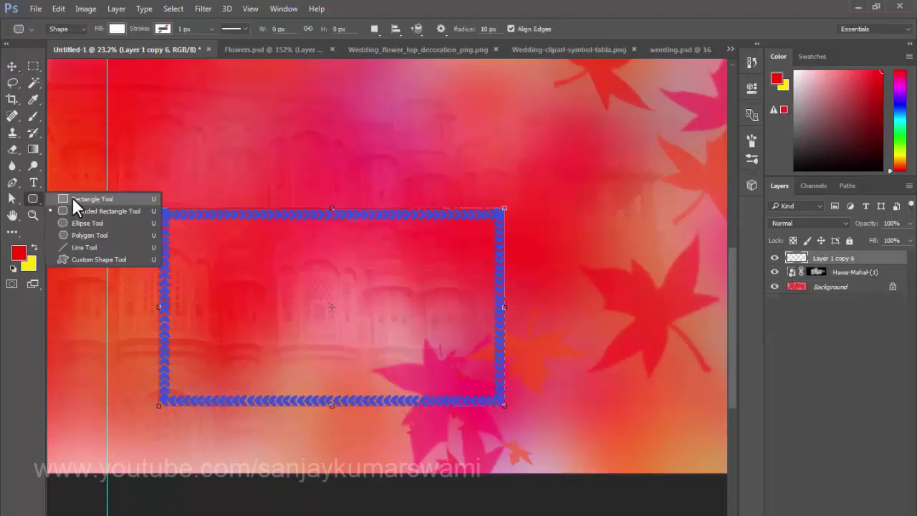
pyautogui.click(91, 199)
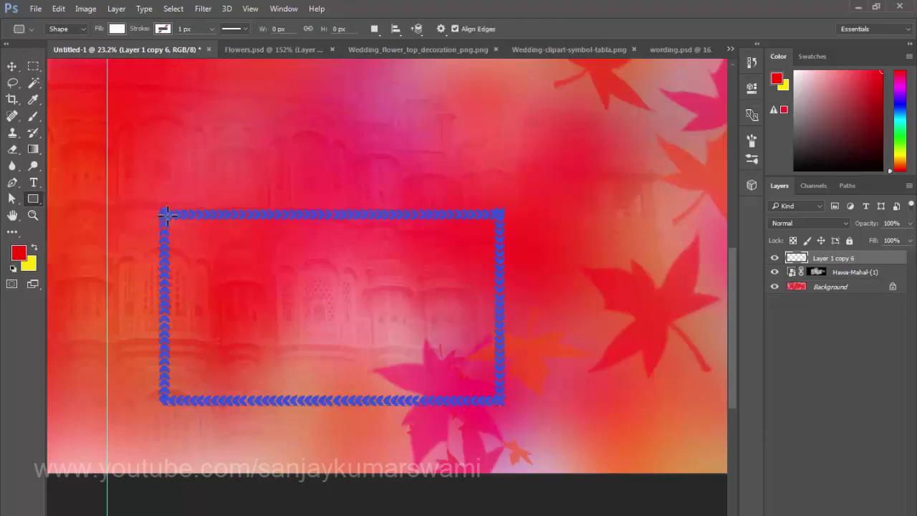
pyautogui.moveTo(165, 211); pyautogui.dragTo(501, 399)
pyautogui.moveTo(375, 339); pyautogui.dragTo(412, 361)
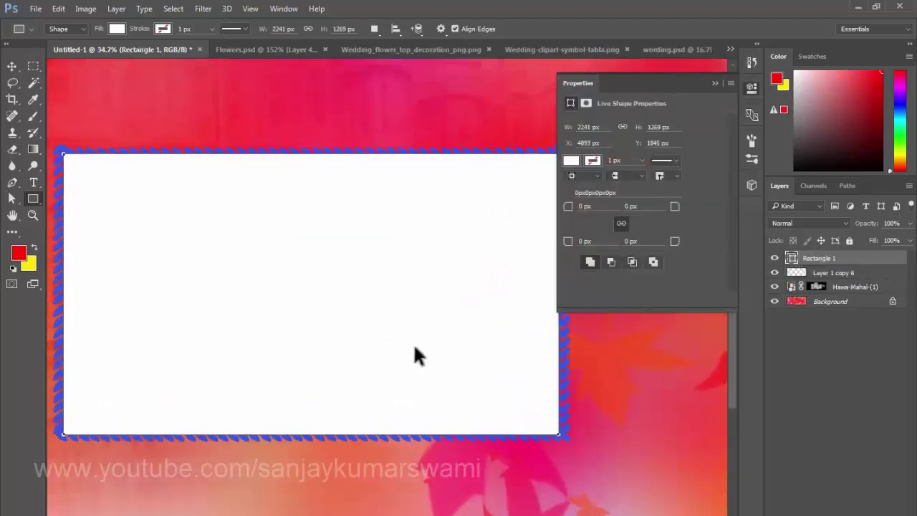
pyautogui.press('Tab')
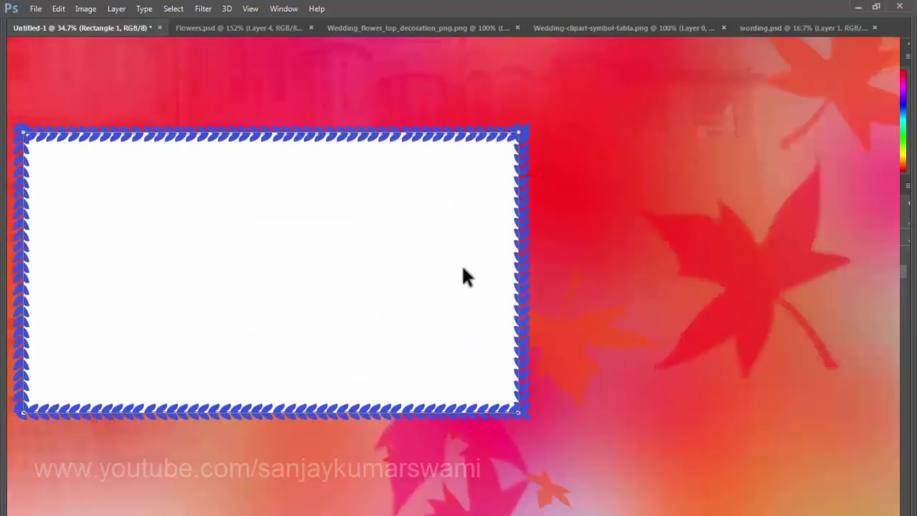
# Adjust the rectangle's top and left edges to the middle of the leaf chain, making it about 2249 × 1264 px.
pyautogui.moveTo(411, 230); pyautogui.dragTo(346, 139)
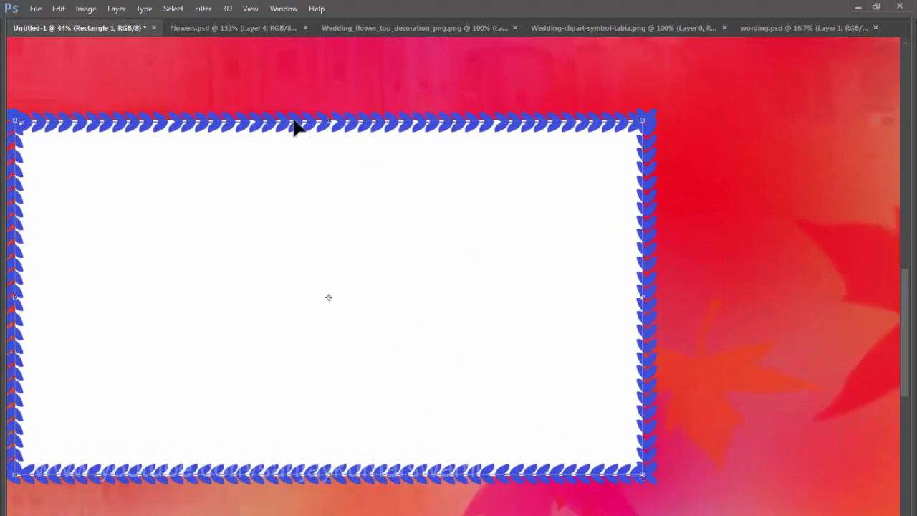
pyautogui.moveTo(305, 117); pyautogui.dragTo(304, 121)
pyautogui.moveTo(302, 313); pyautogui.dragTo(378, 326)
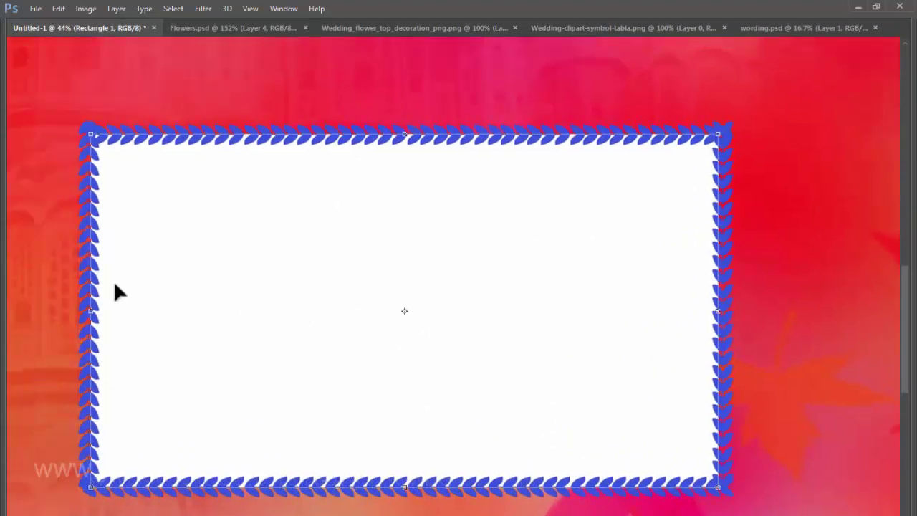
pyautogui.moveTo(88, 308); pyautogui.dragTo(86, 311)
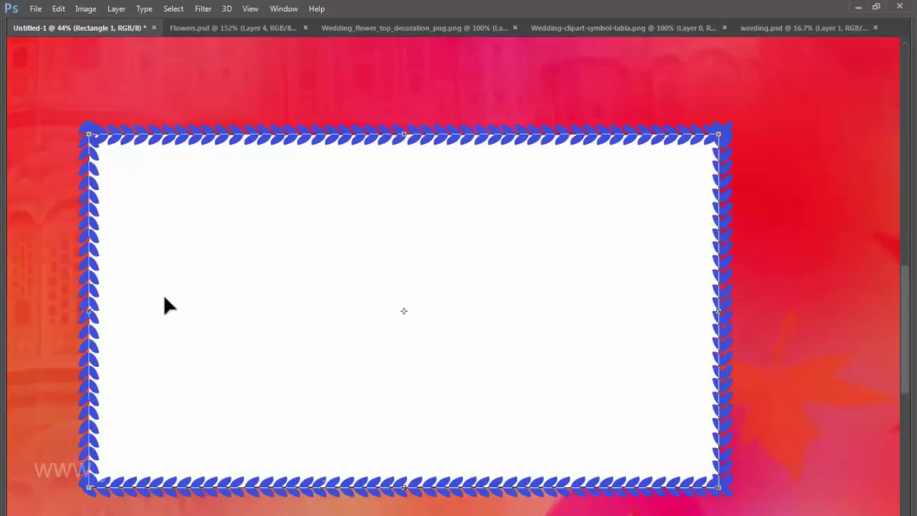
pyautogui.moveTo(437, 303); pyautogui.dragTo(369, 314)
pyautogui.moveTo(516, 326); pyautogui.dragTo(482, 341)
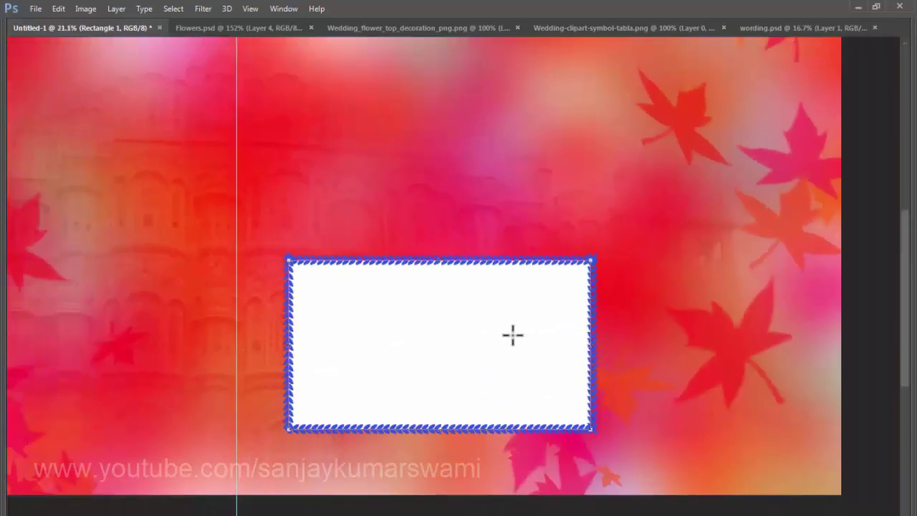
pyautogui.press('Tab')
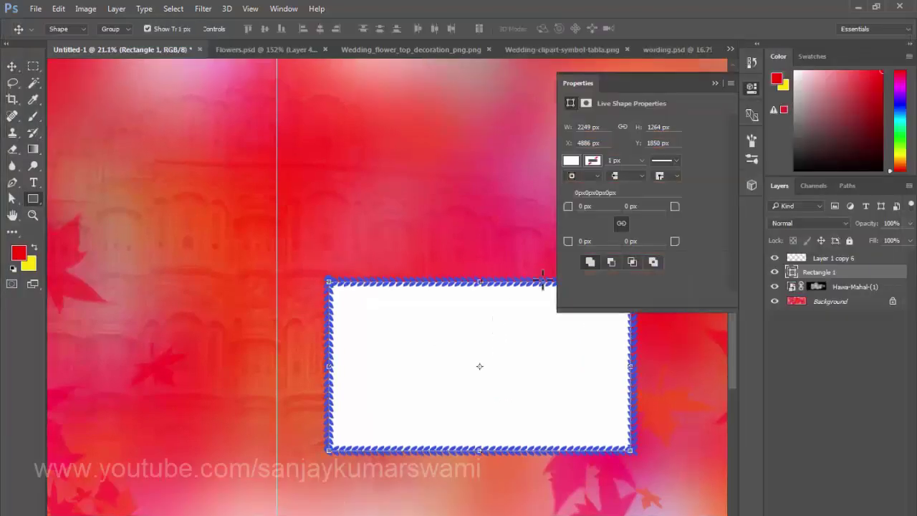
# Change the rectangle's fill color to black and close its shape properties.
pyautogui.click(591, 161)
pyautogui.click(641, 227)
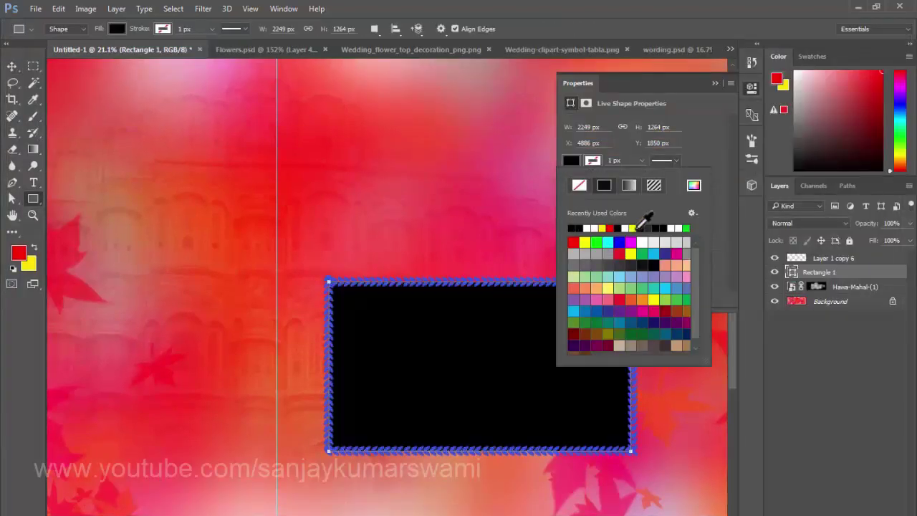
pyautogui.click(709, 84)
pyautogui.click(714, 83)
# Select the leaf frame layer and open its Layer Style settings, keeping the frame in view.
pyautogui.press('v')
pyautogui.click(630, 290)
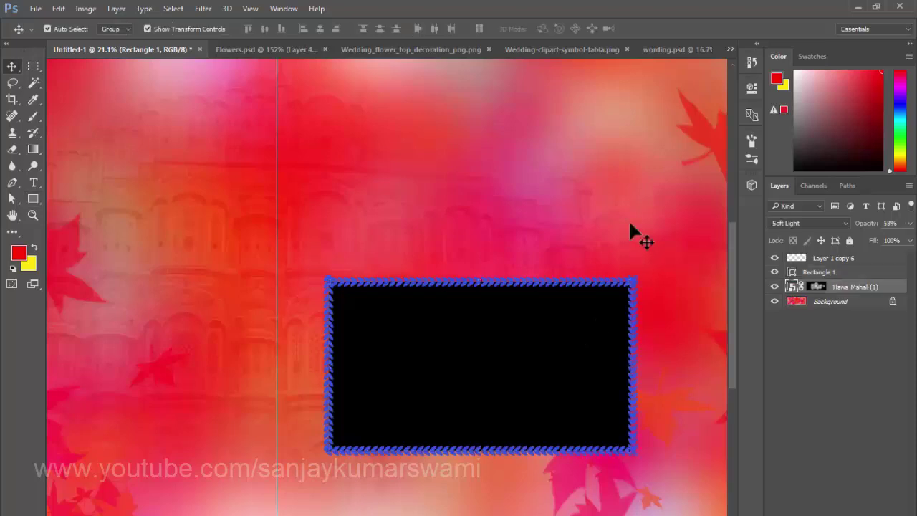
pyautogui.click(635, 285)
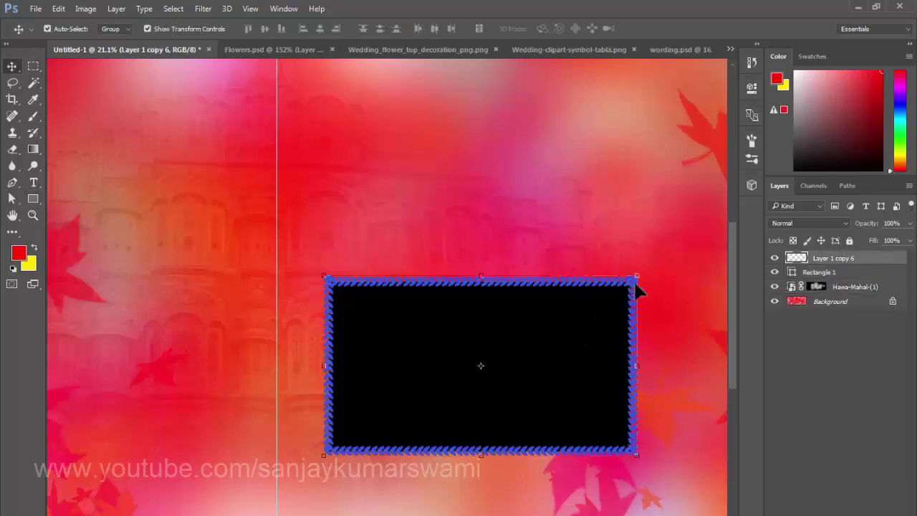
pyautogui.doubleClick(888, 268)
pyautogui.moveTo(545, 100); pyautogui.dragTo(706, 95)
pyautogui.click(562, 280)
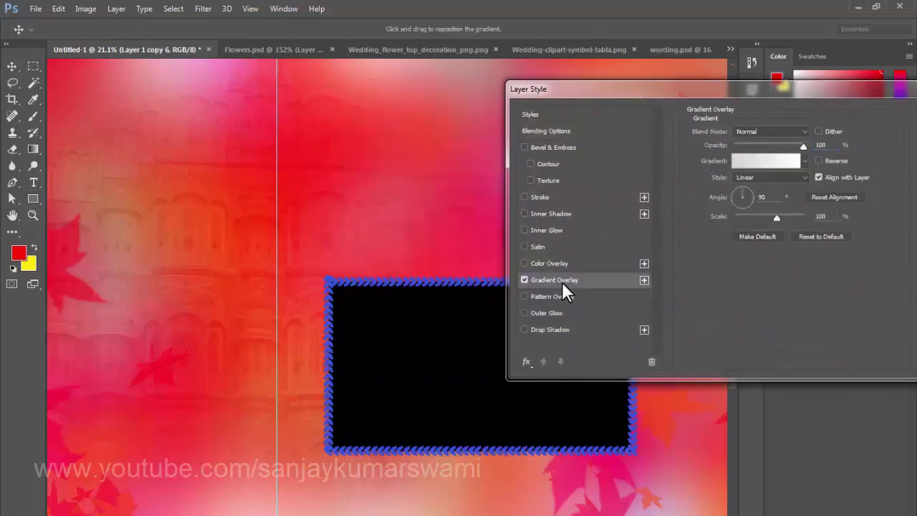
pyautogui.click(524, 279)
pyautogui.click(548, 265)
pyautogui.click(523, 264)
# Apply a Pattern Overlay with the yellow-green pattern to the leaf frame, setting the pattern scale near its upper end.
pyautogui.click(536, 297)
pyautogui.click(775, 172)
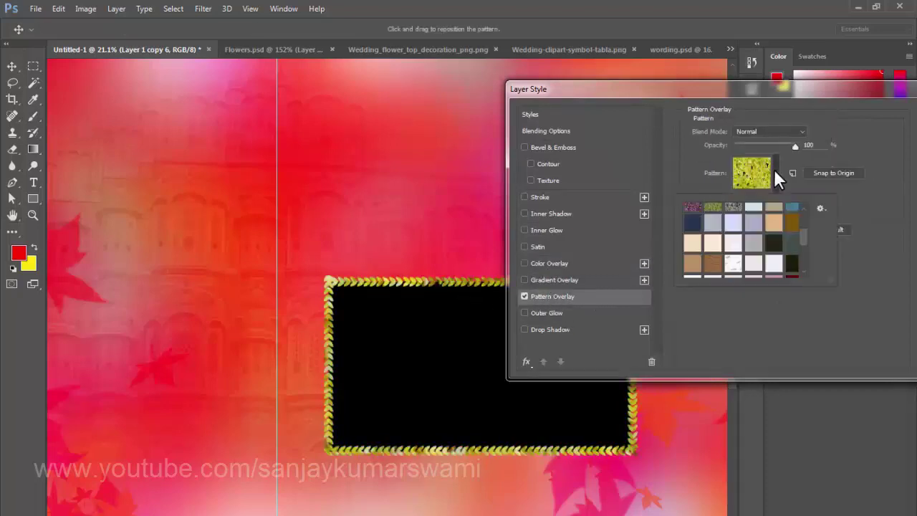
pyautogui.click(786, 170)
pyautogui.moveTo(795, 198); pyautogui.dragTo(823, 206)
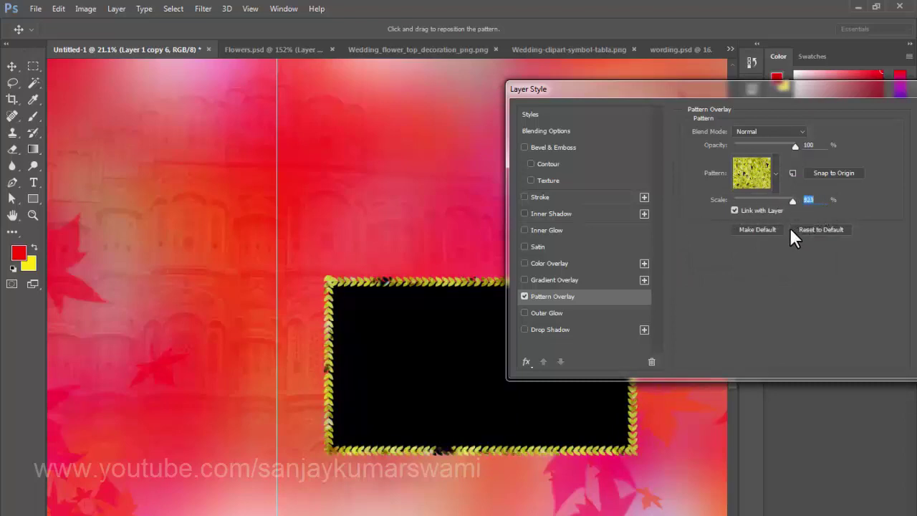
pyautogui.moveTo(798, 89); pyautogui.dragTo(360, 136)
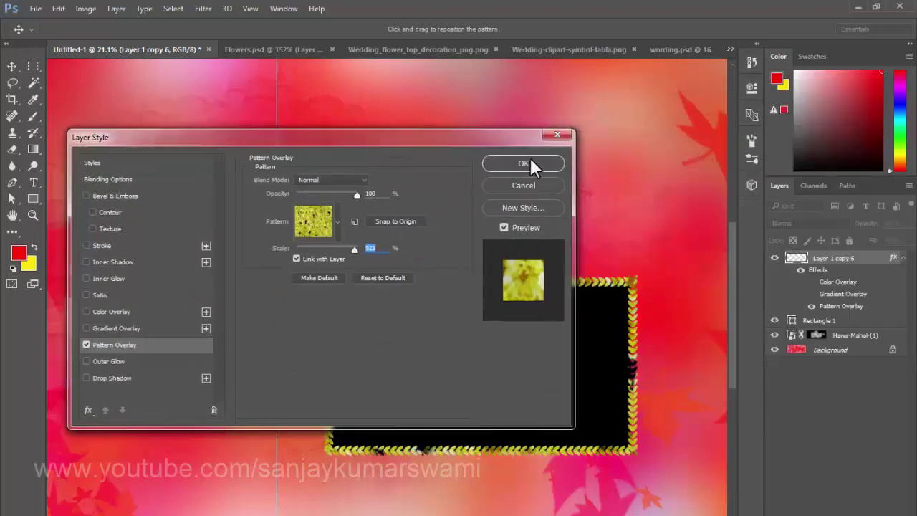
pyautogui.click(523, 164)
# Add a Drop Shadow to the leaf frame layer with the preset shadow settings.
pyautogui.keyDown('alt'); pyautogui.click(509, 356); pyautogui.keyUp('alt')
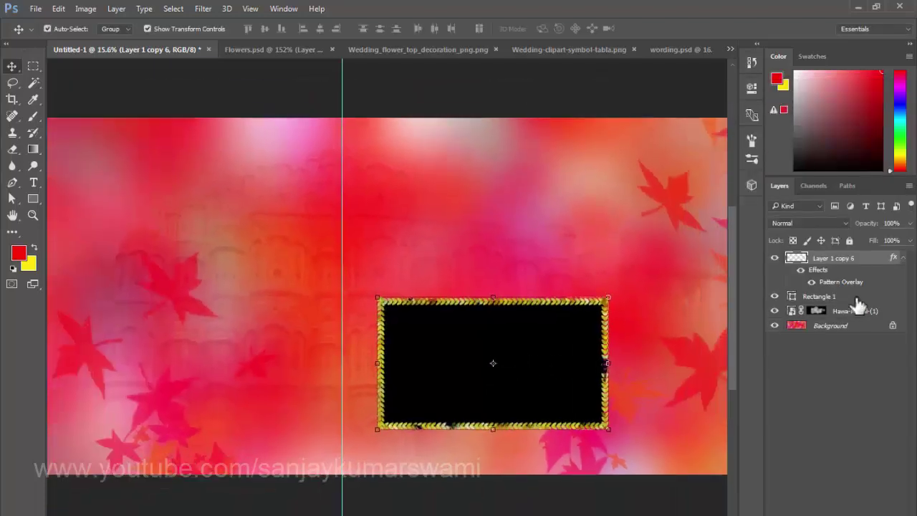
pyautogui.doubleClick(893, 259)
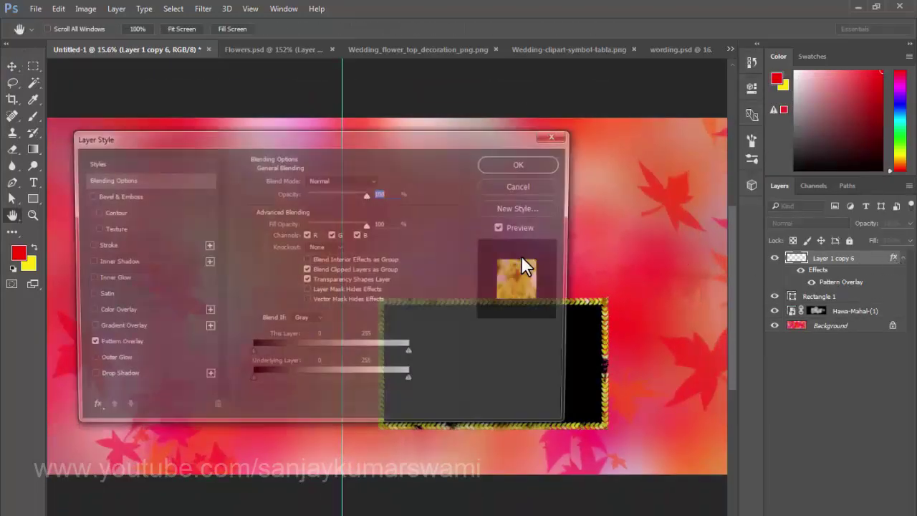
pyautogui.click(107, 378)
pyautogui.press('Return')
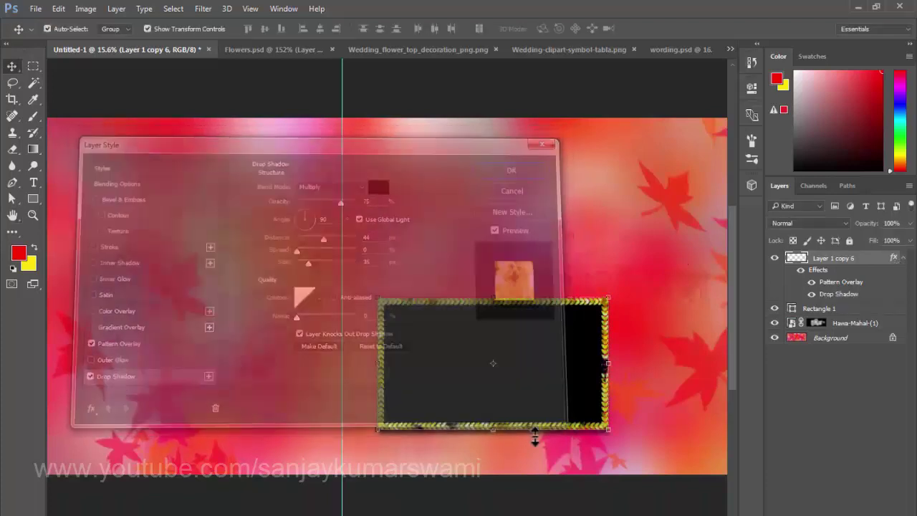
# Link the black rectangle with its leaf frame layer and move the pair to the left half of the page.
pyautogui.click(538, 366)
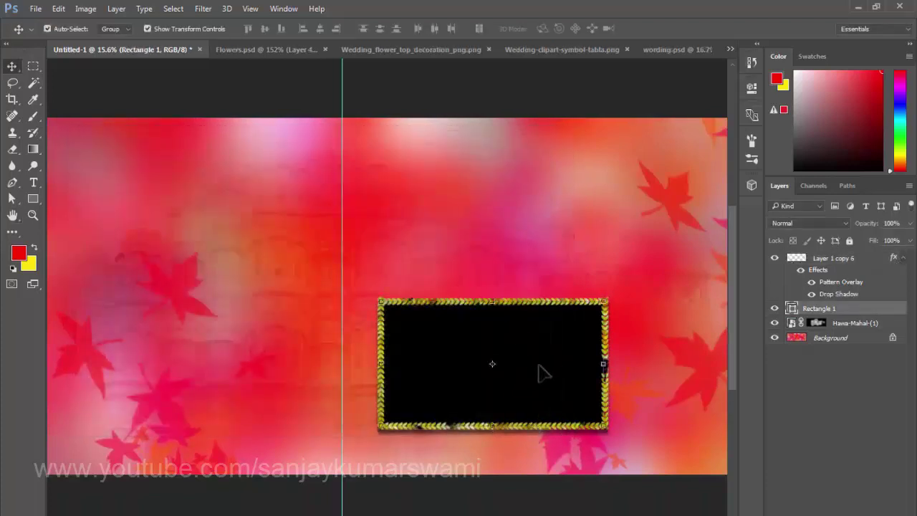
pyautogui.keyDown('ctrl'); pyautogui.click(831, 264); pyautogui.keyUp('ctrl')
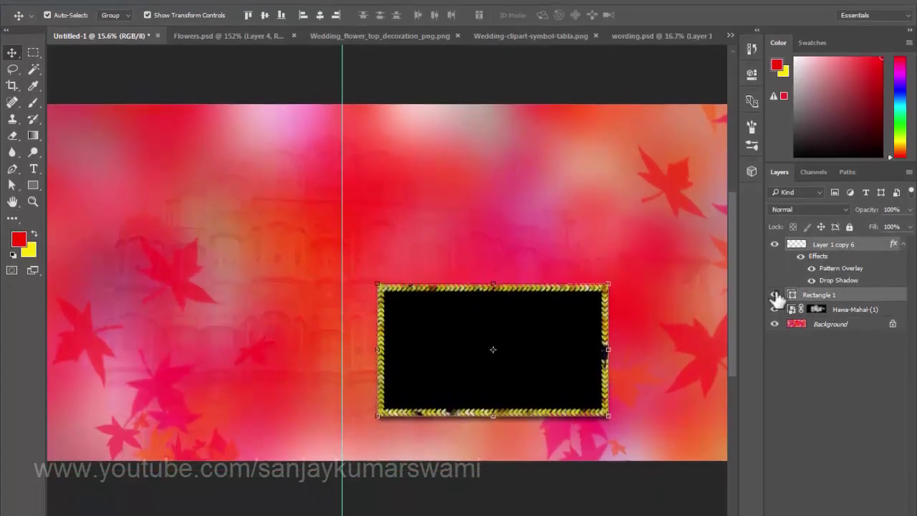
pyautogui.moveTo(536, 387); pyautogui.dragTo(309, 300)
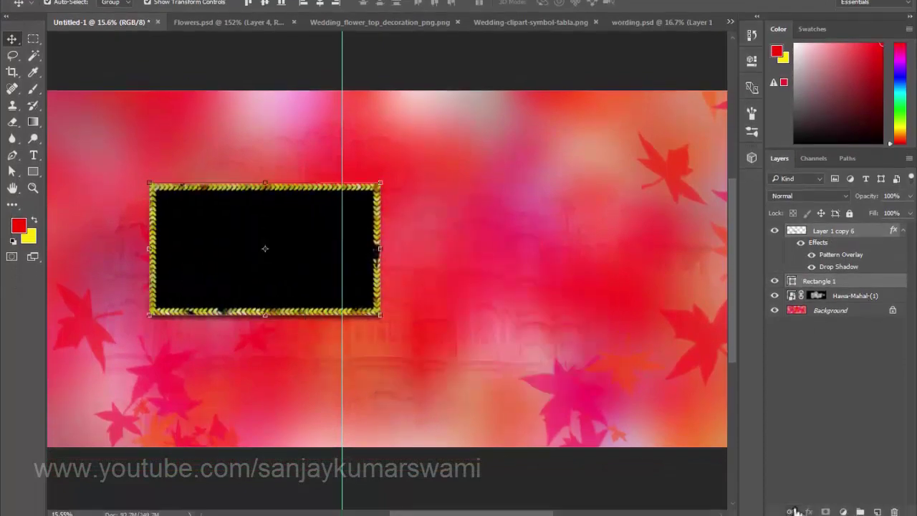
pyautogui.moveTo(306, 246); pyautogui.dragTo(272, 230)
pyautogui.moveTo(289, 274); pyautogui.dragTo(677, 266)
pyautogui.moveTo(671, 263); pyautogui.dragTo(338, 203)
pyautogui.hotkey('ctrl', 'alt', 'z')
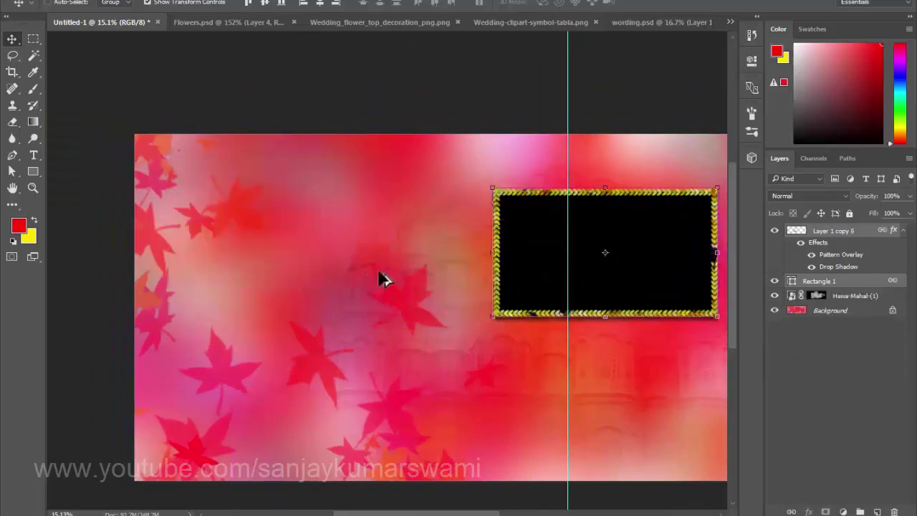
pyautogui.hotkey('ctrl', 'alt', 'z')
# Scale down the linked leaf frame and duplicate it into a column of three photo frames along the page's left edge.
pyautogui.hotkey('ctrl', 't')
pyautogui.moveTo(366, 266); pyautogui.dragTo(331, 249)
pyautogui.press('Return')
pyautogui.moveTo(300, 211); pyautogui.dragTo(285, 409)
pyautogui.scroll(-4, 285, 409)
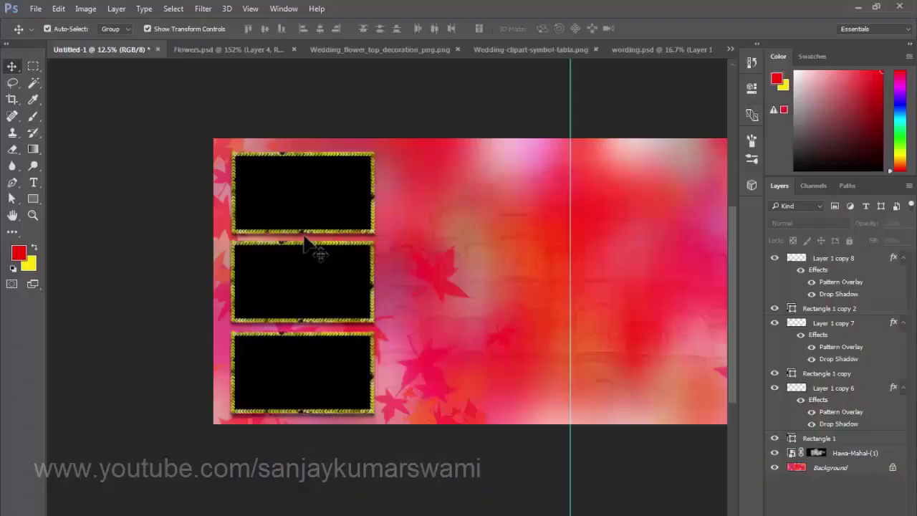
pyautogui.click(301, 210)
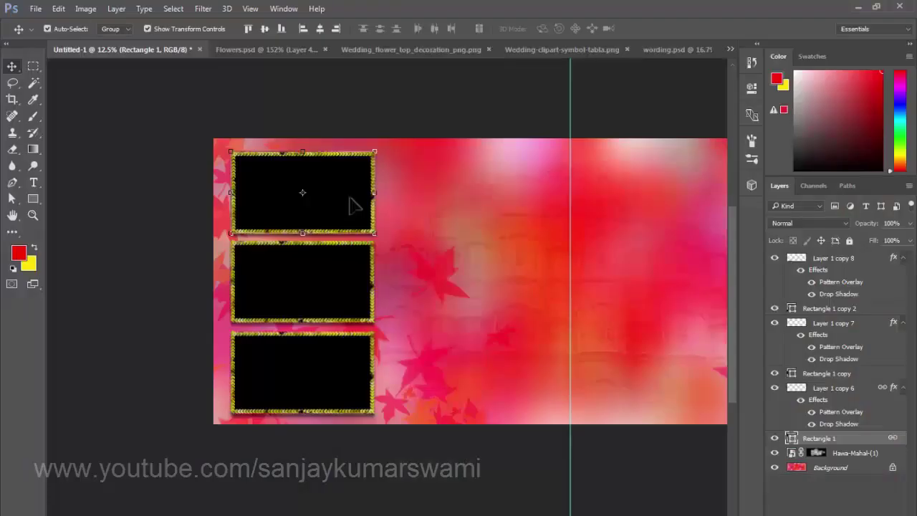
pyautogui.moveTo(374, 193); pyautogui.dragTo(333, 194)
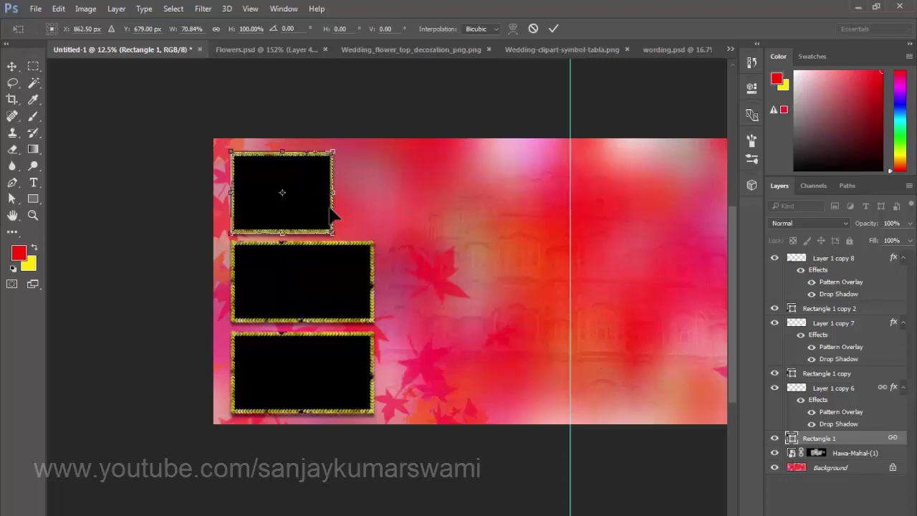
pyautogui.press('Escape')
pyautogui.moveTo(368, 246); pyautogui.dragTo(348, 272)
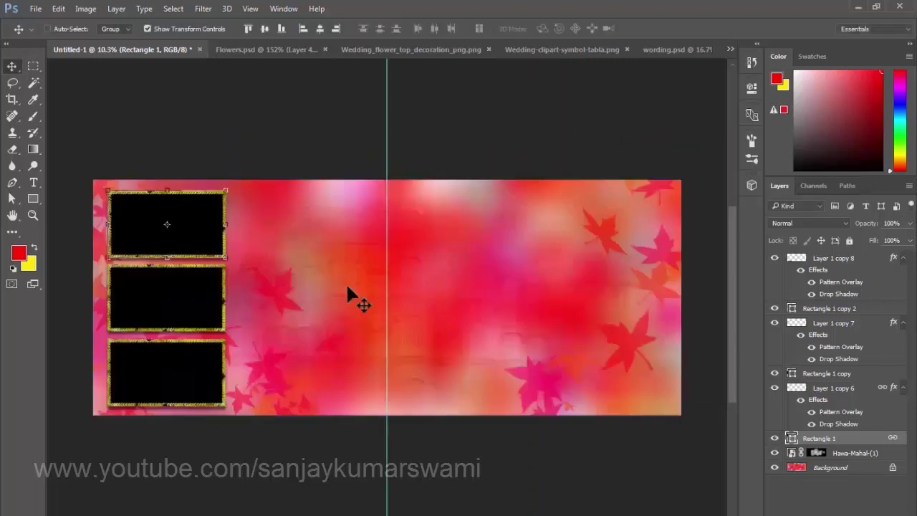
pyautogui.scroll(2, 185, 290)
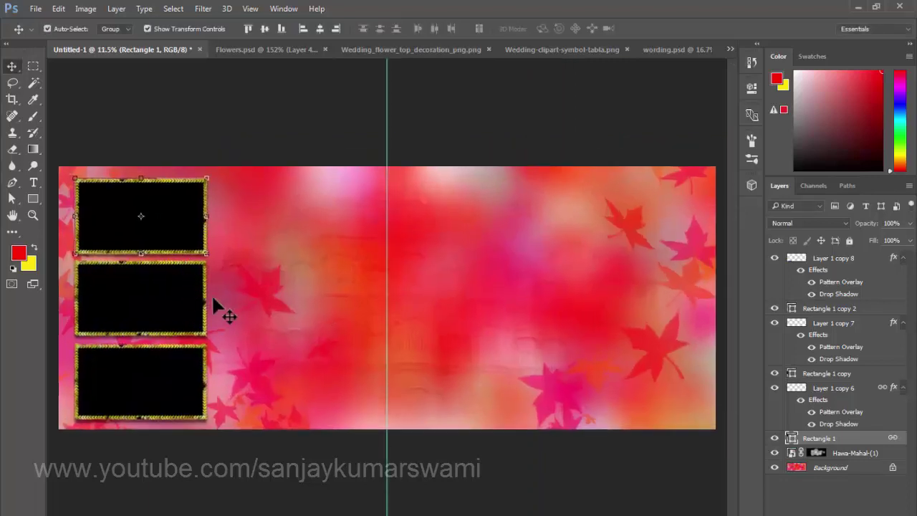
pyautogui.scroll(-2, 161, 312)
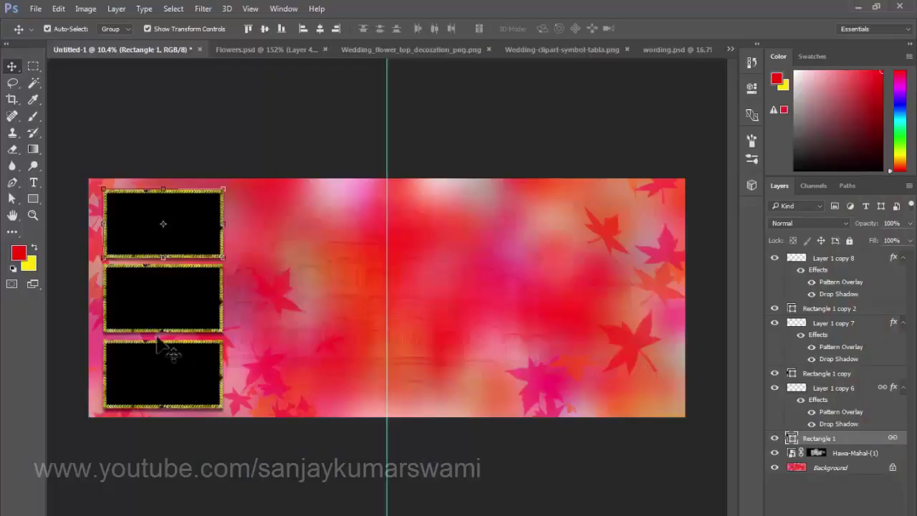
pyautogui.scroll(1, 155, 311)
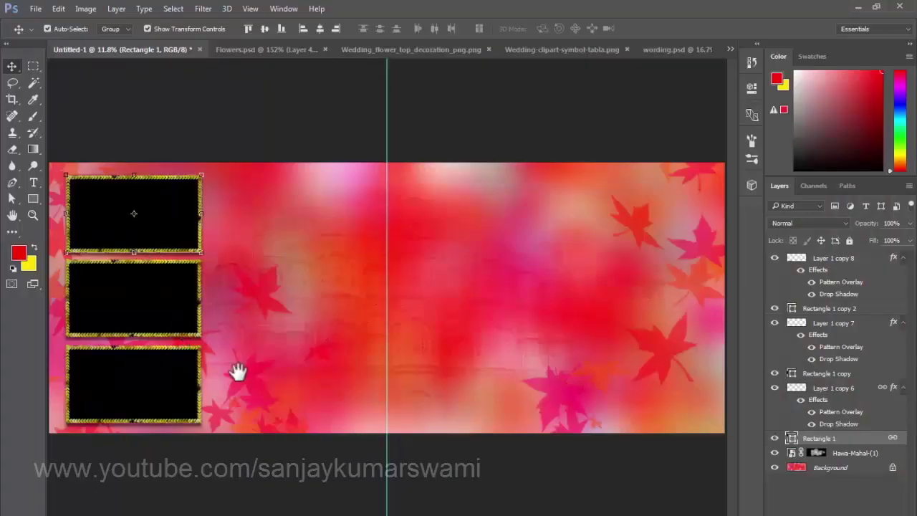
pyautogui.scroll(1, 143, 272)
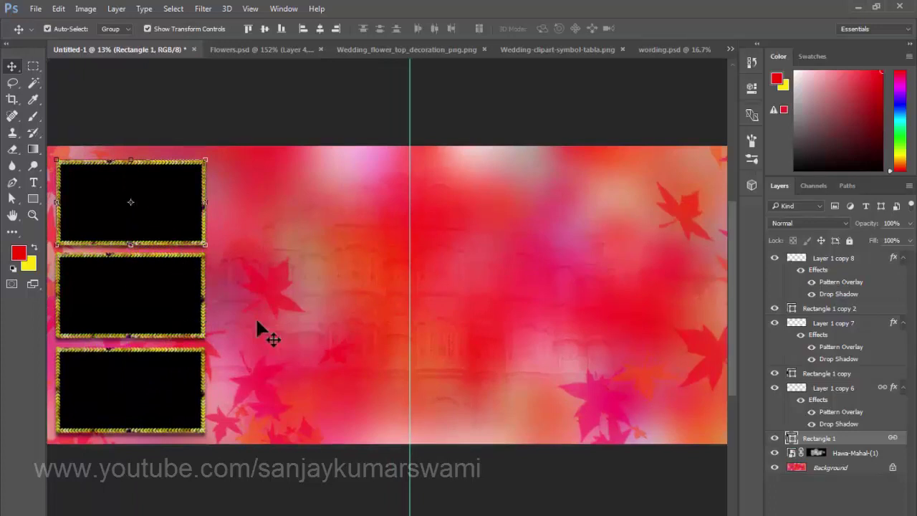
pyautogui.scroll(-2, 286, 331)
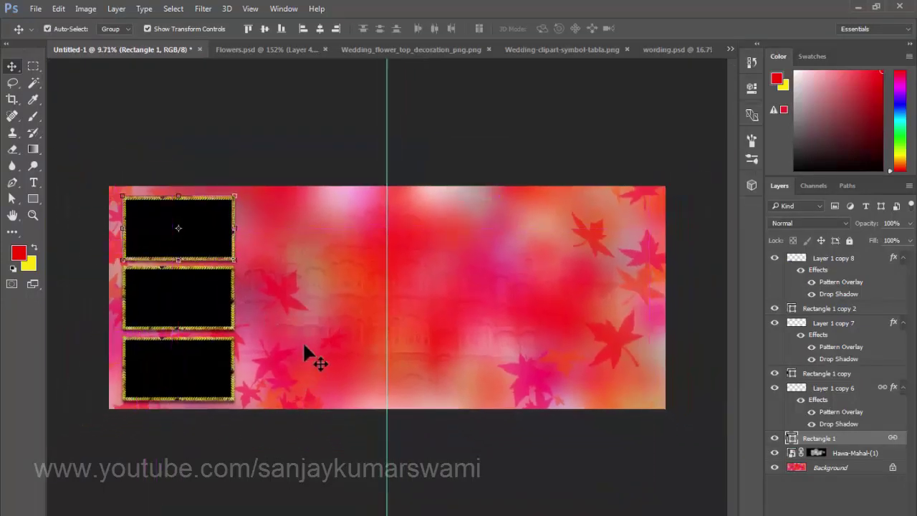
# Bring the flower garland from Wedding_flower_top_decoration_png.png into the right half of Untitled-1.
pyautogui.click(329, 161)
pyautogui.scroll(1, 426, 288)
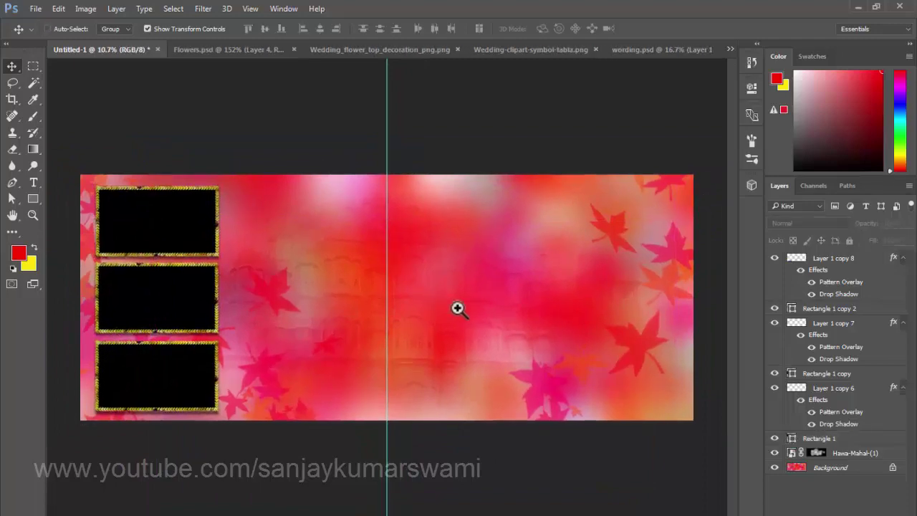
pyautogui.scroll(1, 452, 306)
pyautogui.moveTo(497, 313); pyautogui.dragTo(346, 306)
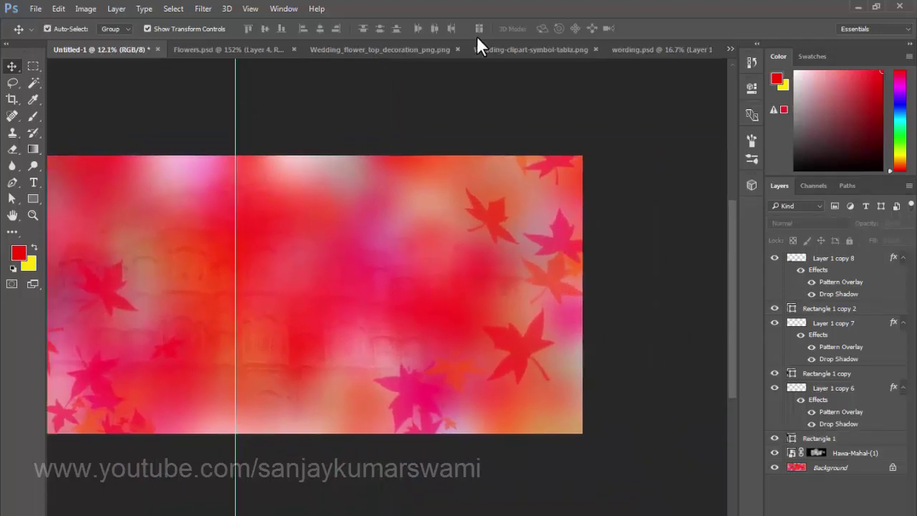
pyautogui.click(381, 49)
pyautogui.click(523, 49)
pyautogui.click(386, 50)
pyautogui.moveTo(341, 190); pyautogui.dragTo(479, 281)
pyautogui.moveTo(409, 277); pyautogui.dragTo(326, 252)
# Extend the garland with a horizontally flipped copy placed end to end, and merge the two pieces into one layer.
pyautogui.moveTo(325, 252); pyautogui.dragTo(531, 252)
pyautogui.moveTo(445, 243); pyautogui.dragTo(466, 267)
pyautogui.keyDown('ctrl'); pyautogui.click(437, 265); pyautogui.keyUp('ctrl')
pyautogui.moveTo(367, 249); pyautogui.dragTo(329, 249)
pyautogui.hotkey('ctrl', 't')
pyautogui.rightClick(336, 280)
pyautogui.press('h')
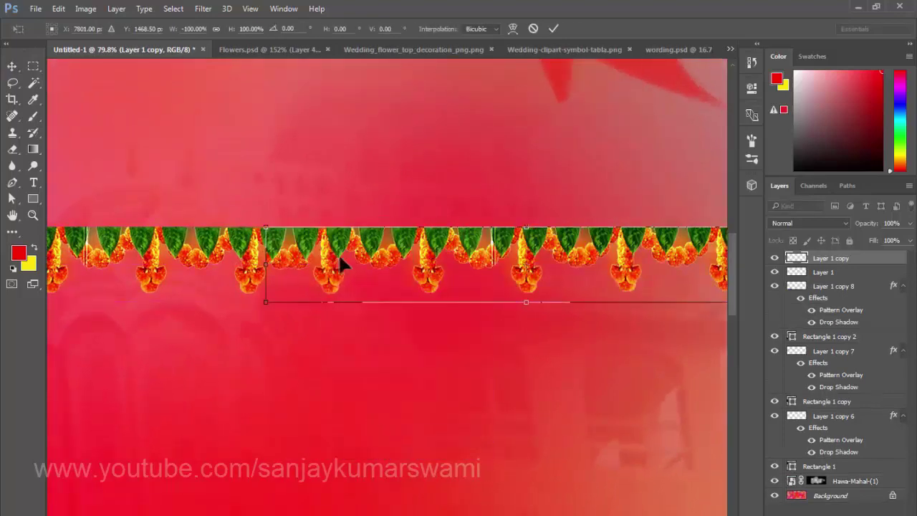
pyautogui.press('Return')
pyautogui.hotkey('ctrl', 'e')
# Duplicate the merged garland above the original and flip the copy vertically to form the top edge of a frame.
pyautogui.hotkey('ctrl', 't')
pyautogui.rightClick(381, 252)
pyautogui.moveTo(377, 354); pyautogui.dragTo(395, 284)
pyautogui.hotkey('ctrl', 't')
pyautogui.rightClick(374, 174)
pyautogui.click(415, 378)
pyautogui.press('Return')
# Rotate another garland copy upright and place it at the right ends of the two horizontal garlands.
pyautogui.hotkey('ctrl', 't')
pyautogui.moveTo(410, 214); pyautogui.dragTo(409, 368)
pyautogui.moveTo(320, 201); pyautogui.dragTo(489, 266)
pyautogui.press('Return')
# Erase the upright garland's excess below the bottom garland using the Eraser at 50% opacity with a reduced brush.
pyautogui.press('e')
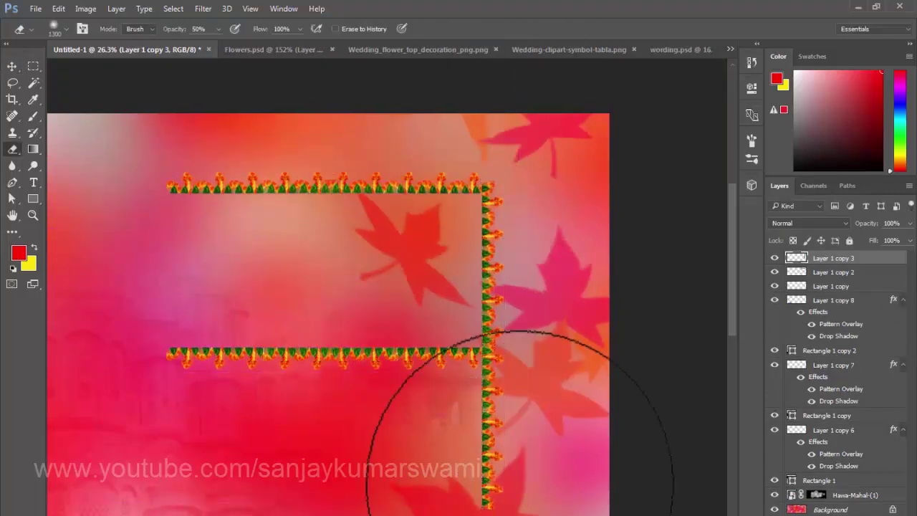
pyautogui.moveTo(481, 481); pyautogui.dragTo(492, 477)
pyautogui.press('[')
pyautogui.press('[')
pyautogui.press('[')
pyautogui.press('[')
pyautogui.press('[')
pyautogui.press('[')
pyautogui.press('[')
pyautogui.press('[')
pyautogui.press('[')
pyautogui.press('[')
pyautogui.press('[')
pyautogui.press('[')
pyautogui.press('[')
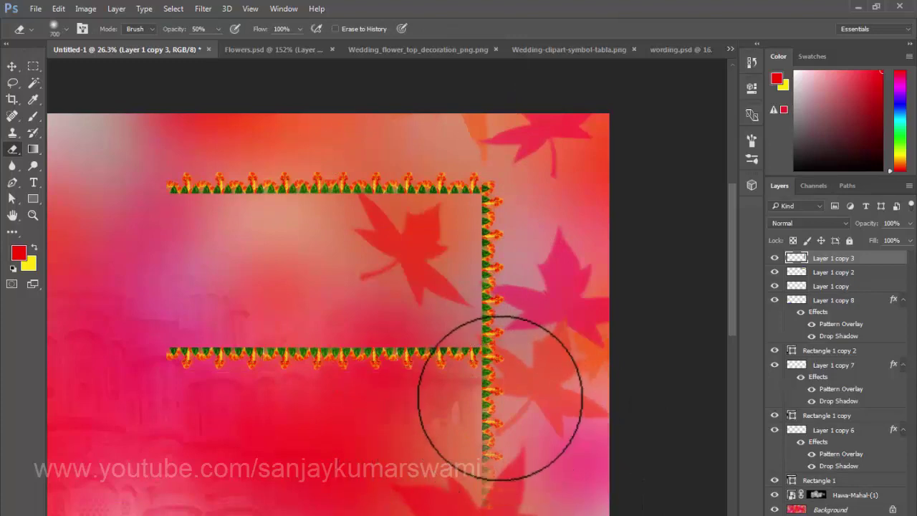
pyautogui.click(484, 371)
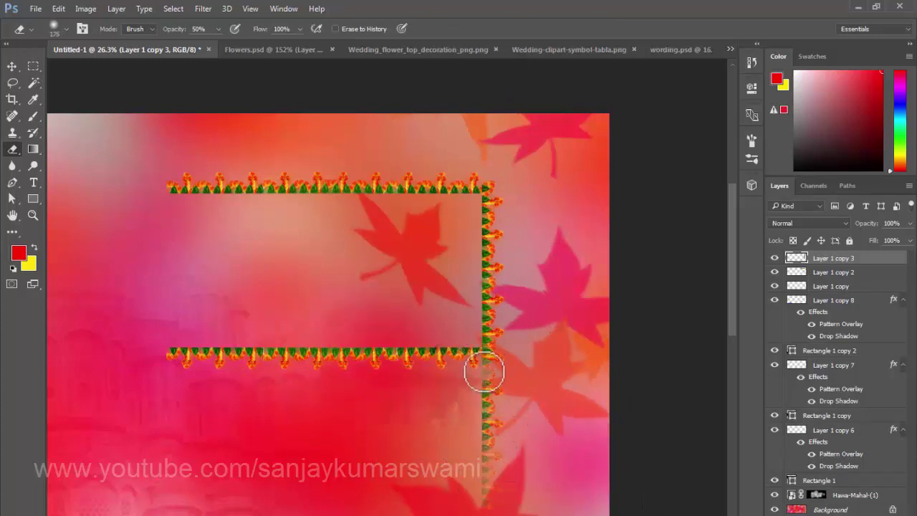
pyautogui.moveTo(483, 377); pyautogui.dragTo(487, 498)
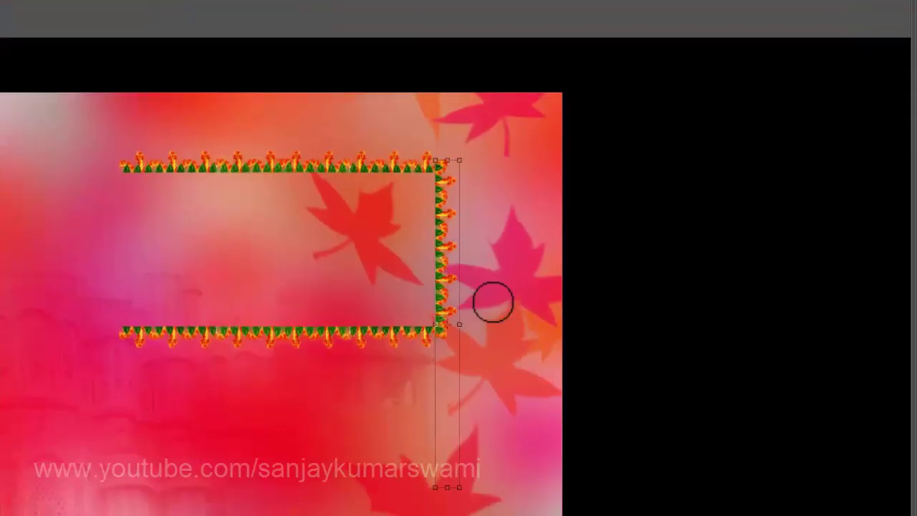
# Delete the remaining traces of the upright garland below the frame's lower corner with a rectangular selection, and deselect.
pyautogui.press('v')
pyautogui.press('e')
pyautogui.press('m')
pyautogui.moveTo(467, 376); pyautogui.dragTo(575, 514)
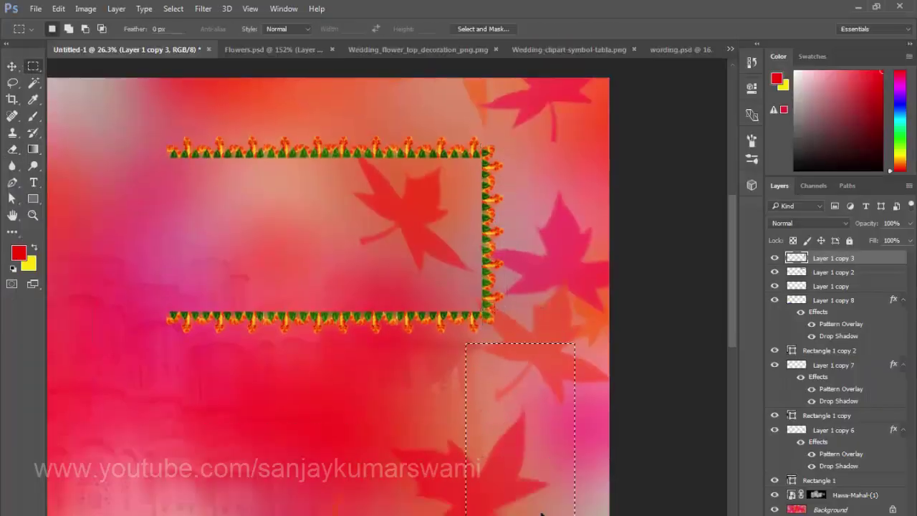
pyautogui.press('Delete')
pyautogui.hotkey('ctrl', 'd')
# Complete the frame's left side with a horizontally flipped copy of the right garland, and merge the four garland layers.
pyautogui.press('v')
pyautogui.moveTo(499, 236); pyautogui.dragTo(170, 243)
pyautogui.hotkey('ctrl', 't')
pyautogui.rightClick(186, 214)
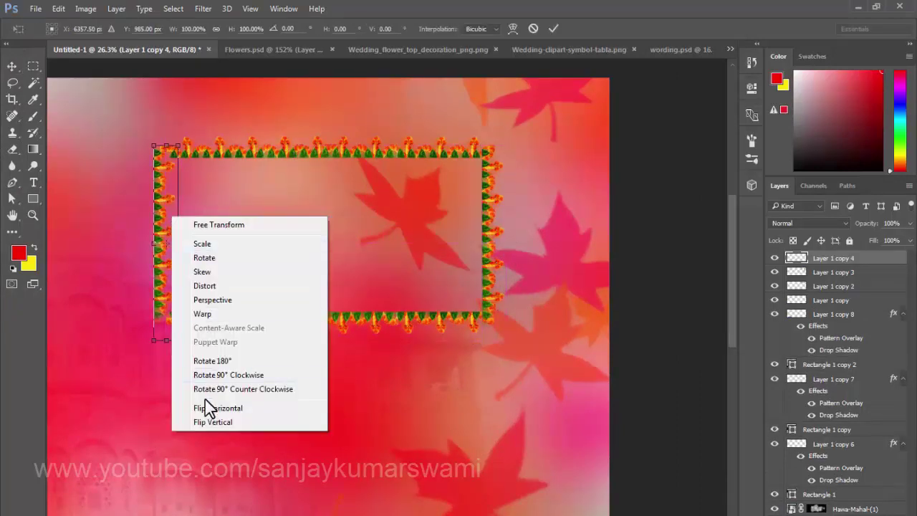
pyautogui.click(214, 409)
pyautogui.moveTo(172, 209); pyautogui.dragTo(173, 209)
pyautogui.press('Return')
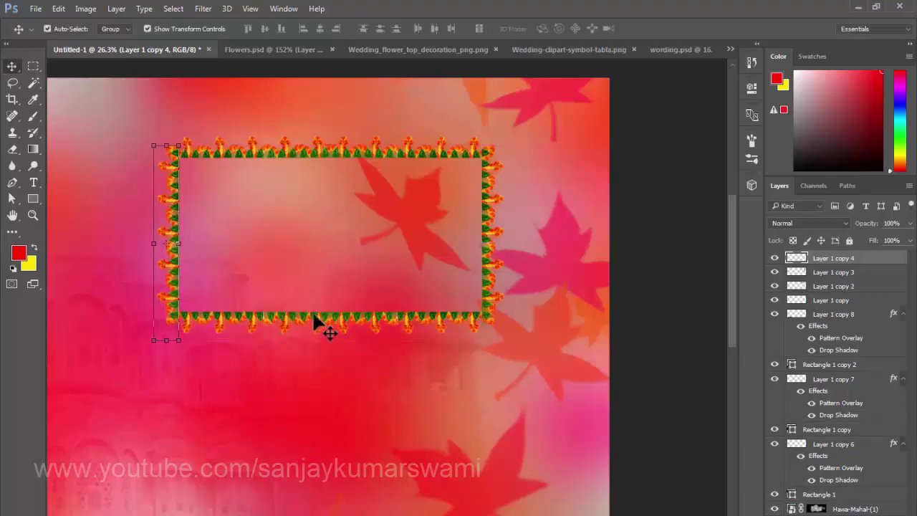
pyautogui.keyDown('shift'); pyautogui.click(835, 302); pyautogui.keyUp('shift')
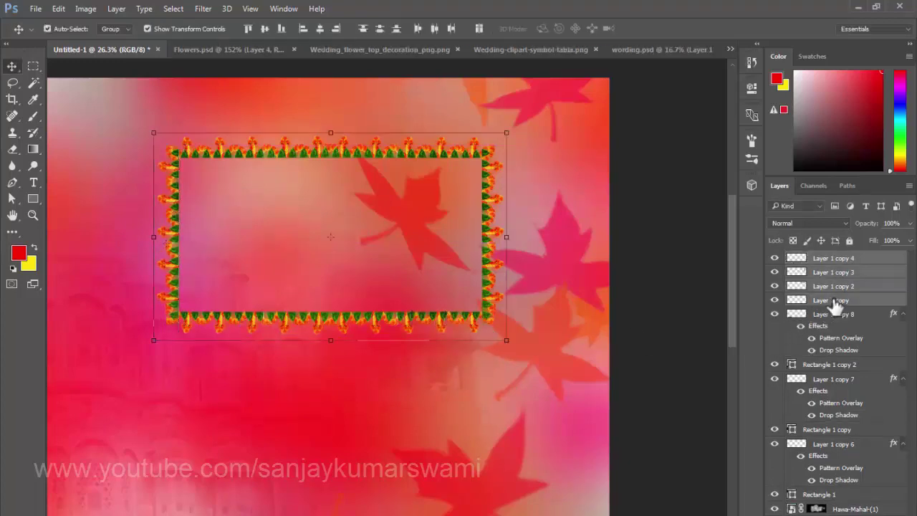
pyautogui.hotkey('ctrl', 'e')
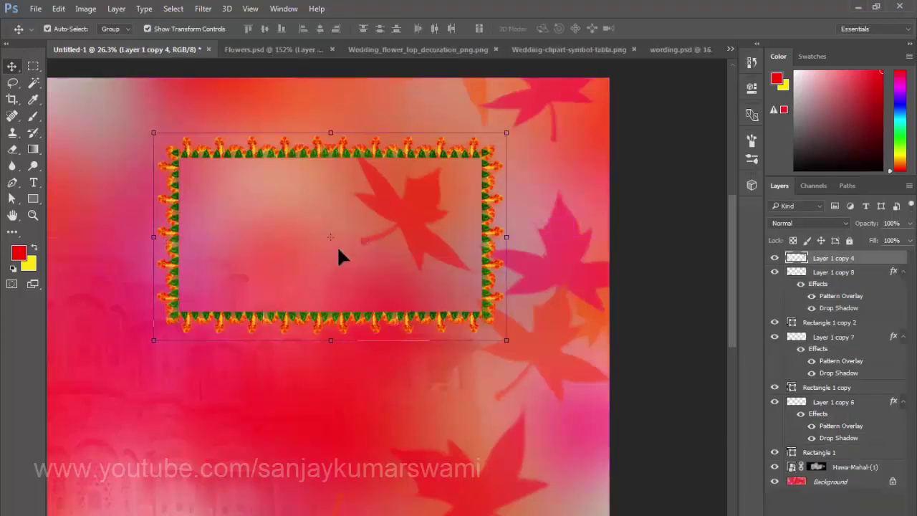
# Draw a black rectangle about 1832 × 943 px filling the garland frame and place it beneath the garland layer.
pyautogui.scroll(1, 317, 239)
pyautogui.press('u')
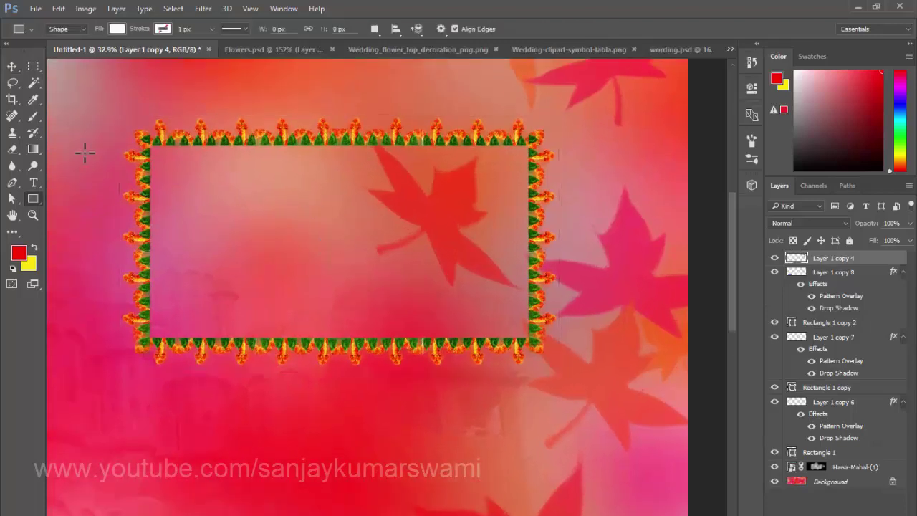
pyautogui.click(117, 29)
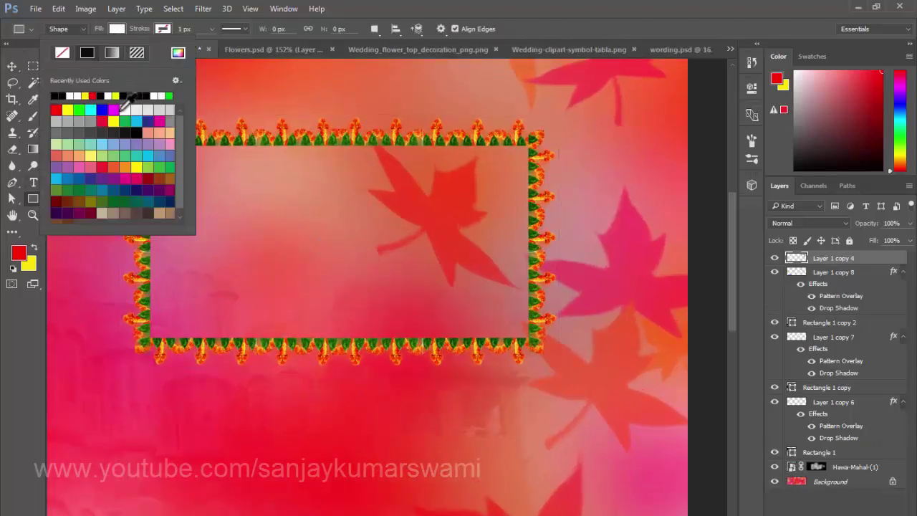
pyautogui.click(129, 94)
pyautogui.moveTo(531, 141); pyautogui.dragTo(147, 341)
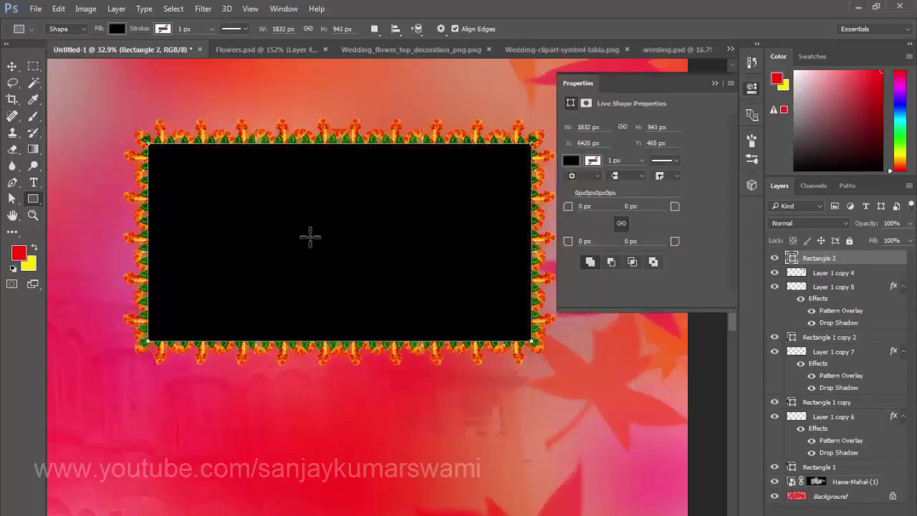
pyautogui.hotkey('ctrl', '[')
# Link the garland frame with its black rectangle and place a duplicate of the pair beside it.
pyautogui.press('v')
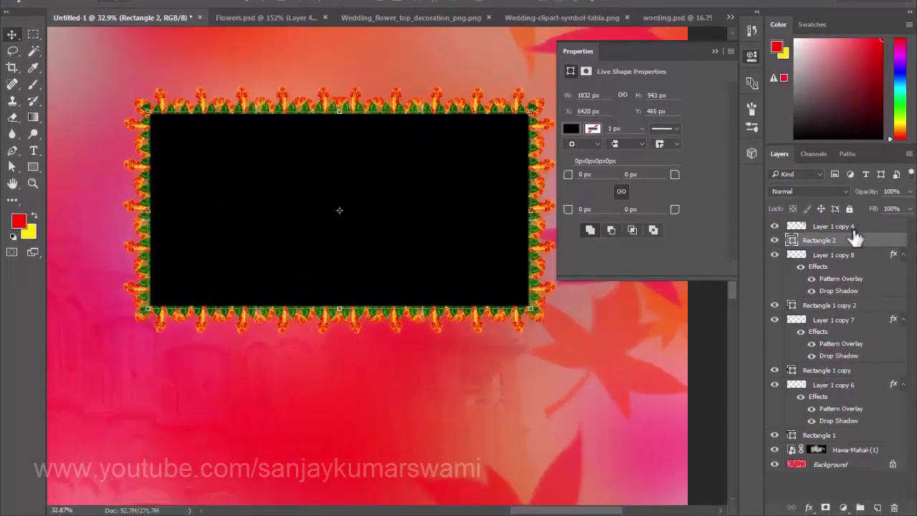
pyautogui.keyDown('shift'); pyautogui.click(841, 226); pyautogui.keyUp('shift')
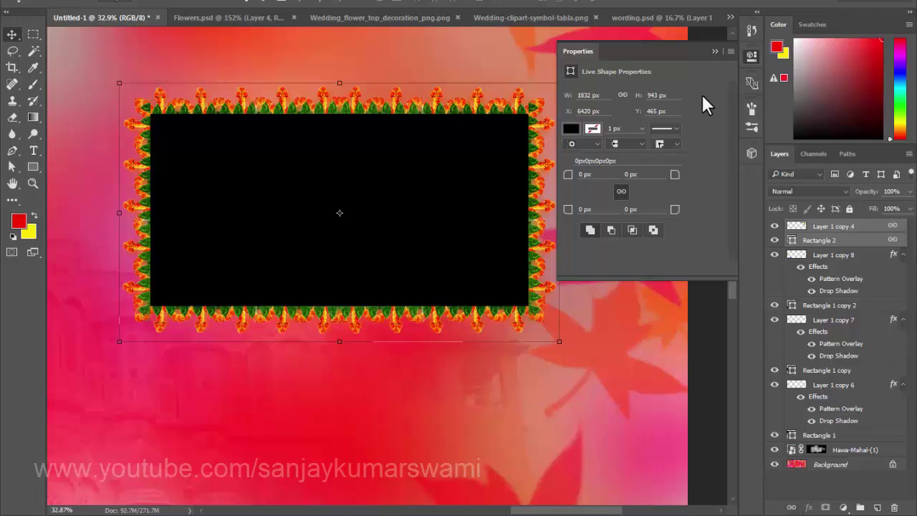
pyautogui.click(714, 51)
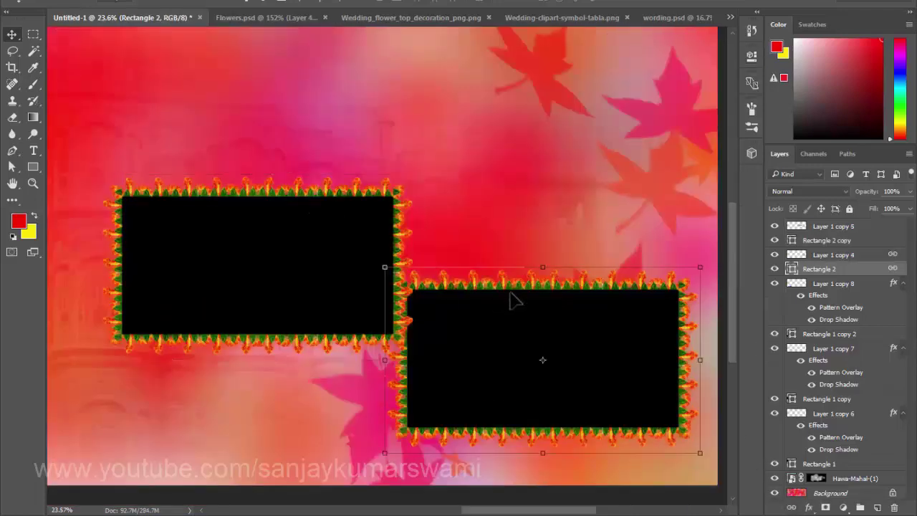
# Tilt the original garland frame slightly clockwise near the page's lower-right corner.
pyautogui.moveTo(452, 260); pyautogui.dragTo(487, 205)
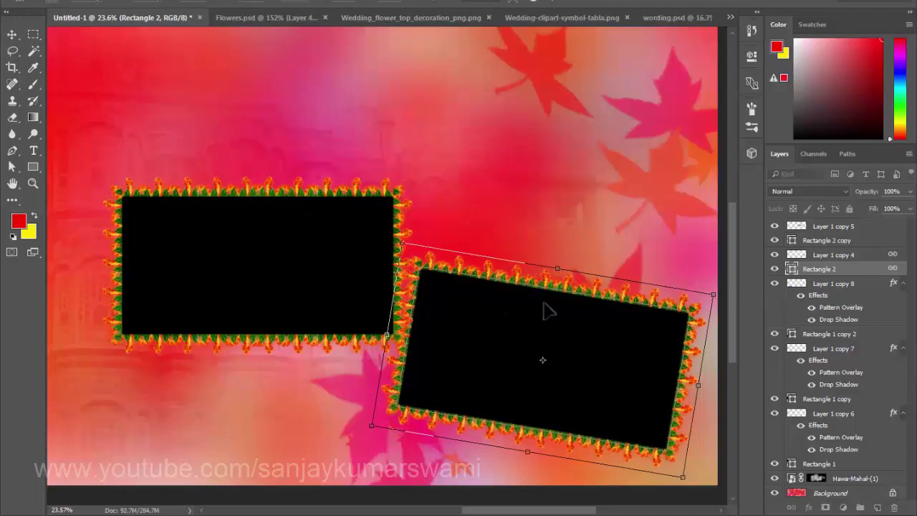
pyautogui.moveTo(524, 299); pyautogui.dragTo(562, 301)
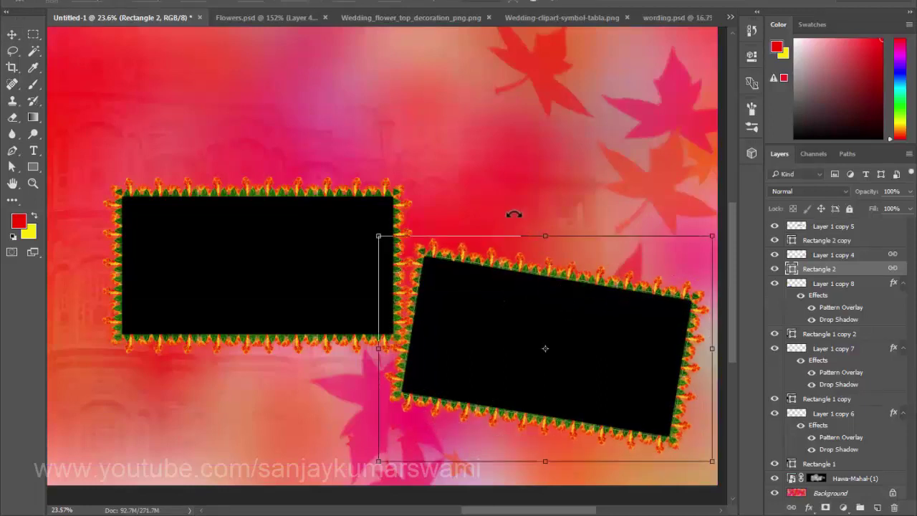
pyautogui.moveTo(518, 213); pyautogui.dragTo(505, 216)
pyautogui.press('Return')
# Select the duplicate garland frame together with its black rectangle and link the two layers.
pyautogui.click(324, 236)
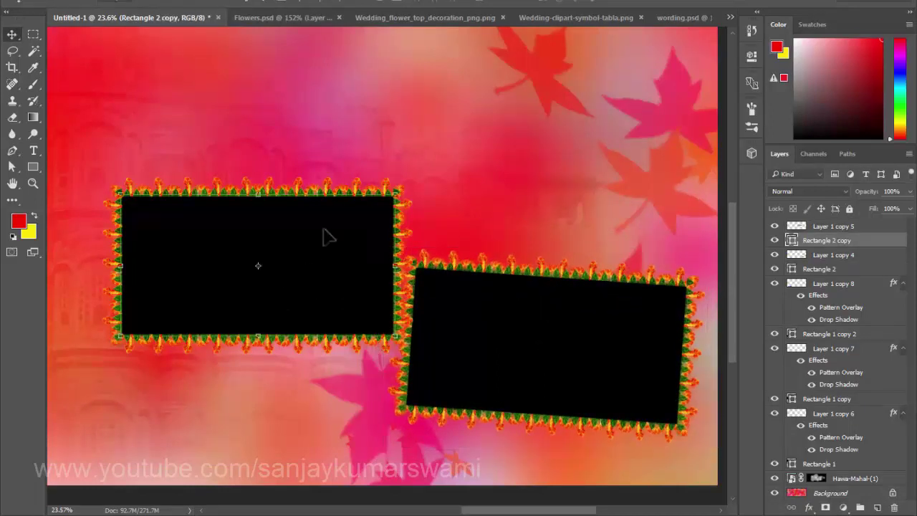
pyautogui.click(360, 182)
pyautogui.click(352, 188)
pyautogui.keyDown('shift'); pyautogui.click(352, 225); pyautogui.keyUp('shift')
pyautogui.moveTo(352, 225)
pyautogui.mouseDown()
pyautogui.moveTo(332, 267)
pyautogui.moveTo(342, 241)
pyautogui.mouseUp()
pyautogui.click(792, 507)
# Transform the duplicate garland frame with a slight counterclockwise tilt and smaller size, positioning it up and left of the original.
pyautogui.moveTo(429, 200); pyautogui.dragTo(416, 172)
pyautogui.scroll(-3, 332, 247)
pyautogui.moveTo(344, 322); pyautogui.dragTo(328, 314)
pyautogui.moveTo(462, 351); pyautogui.dragTo(481, 375)
pyautogui.press('Return')
pyautogui.moveTo(348, 272); pyautogui.dragTo(351, 268)
pyautogui.moveTo(368, 207); pyautogui.dragTo(377, 213)
pyautogui.moveTo(346, 288); pyautogui.dragTo(354, 294)
pyautogui.press('Return')
pyautogui.moveTo(573, 347); pyautogui.dragTo(525, 312)
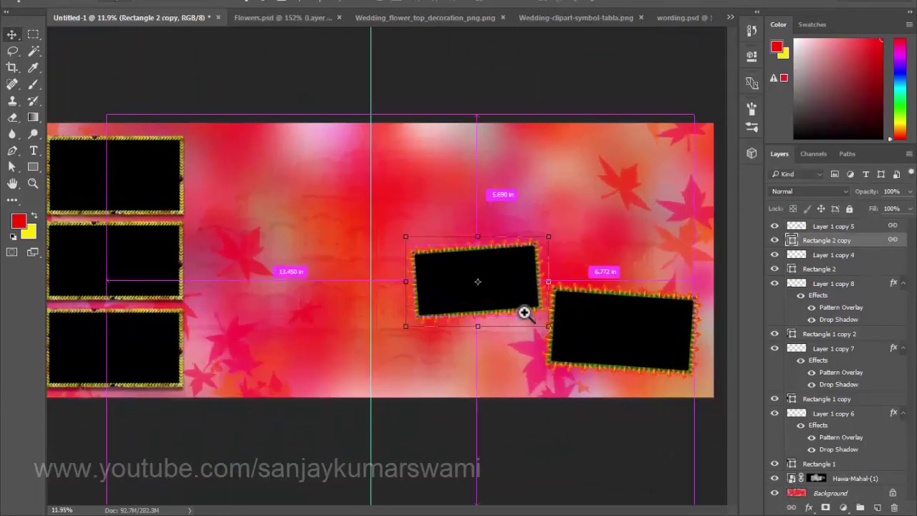
# Add a drop shadow to the smaller duplicate garland frame.
pyautogui.scroll(5, 525, 312)
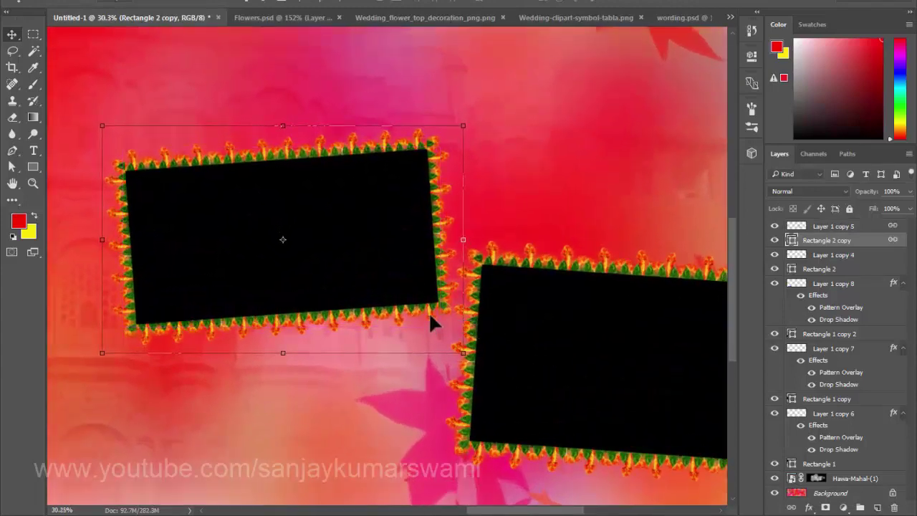
pyautogui.click(548, 317)
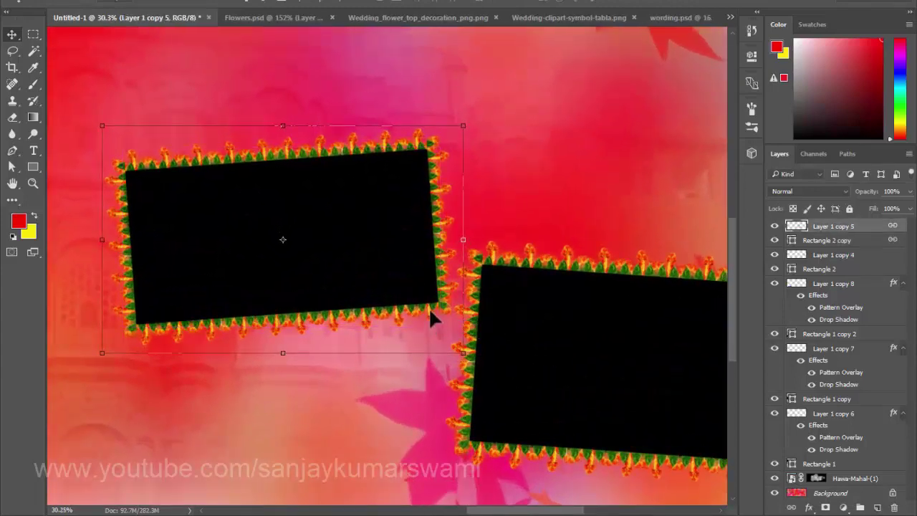
pyautogui.click(870, 243)
pyautogui.doubleClick(876, 244)
pyautogui.press('Escape')
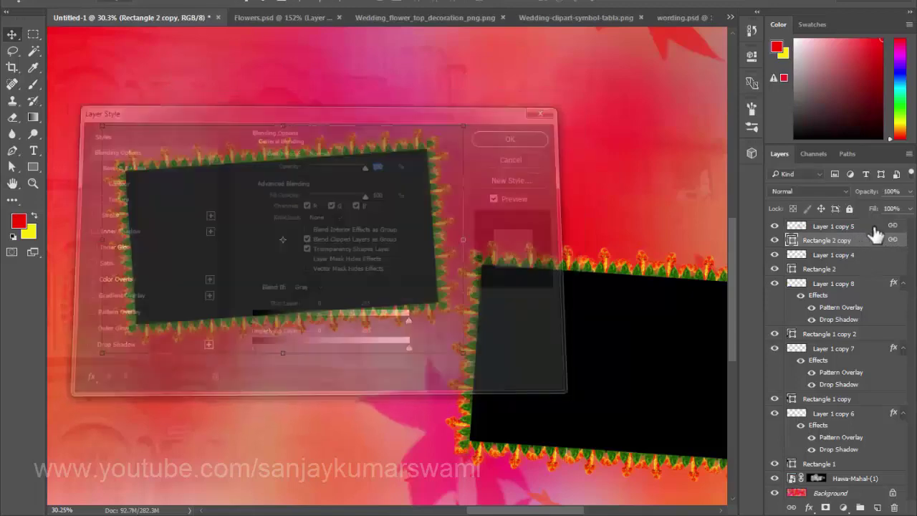
pyautogui.doubleClick(876, 227)
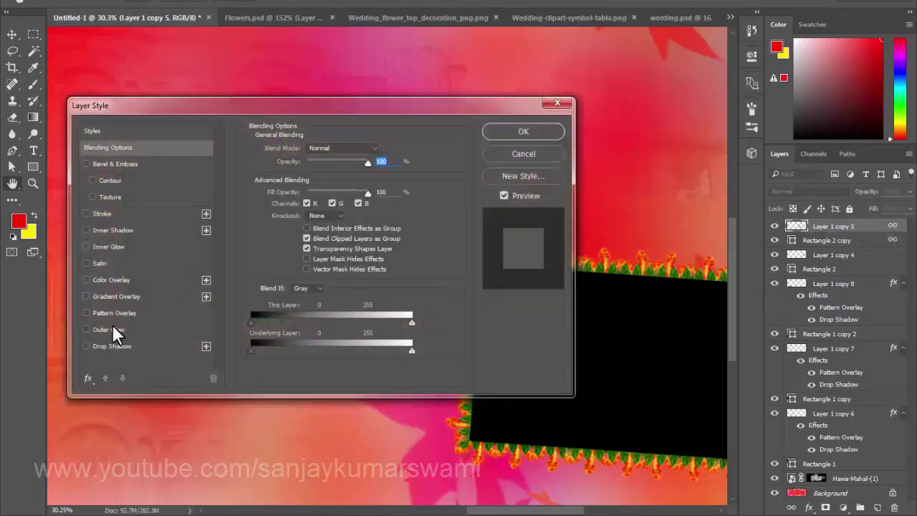
pyautogui.click(120, 346)
pyautogui.press('Return')
# Add a drop shadow to the larger garland frame near the page's lower-right corner.
pyautogui.click(583, 272)
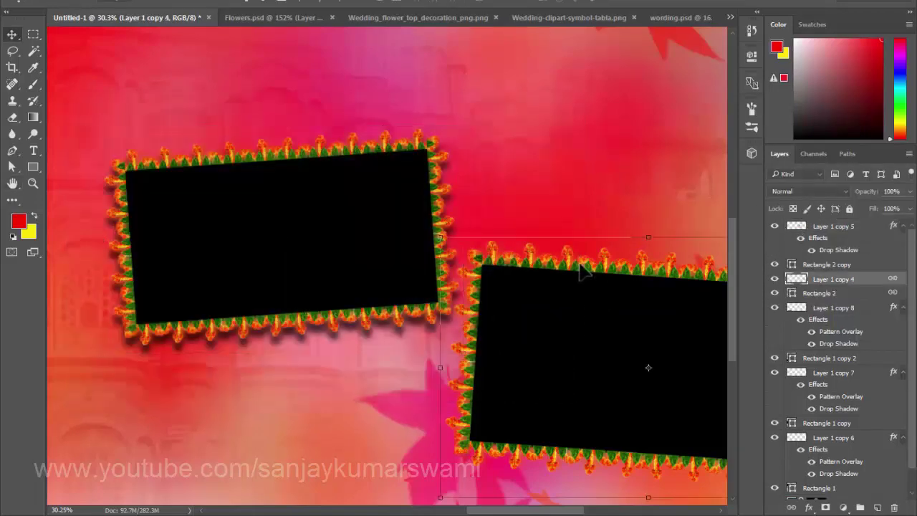
pyautogui.doubleClick(870, 282)
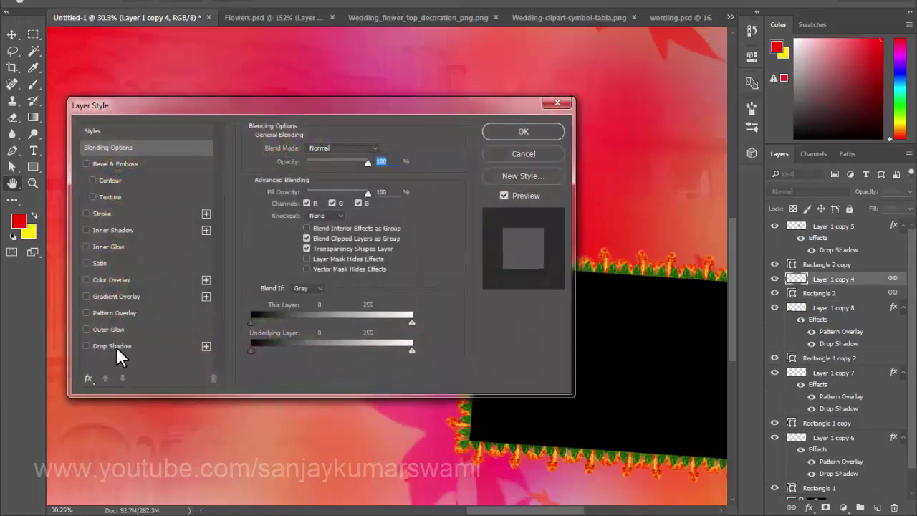
pyautogui.click(122, 349)
pyautogui.press('Return')
pyautogui.scroll(-3, 397, 303)
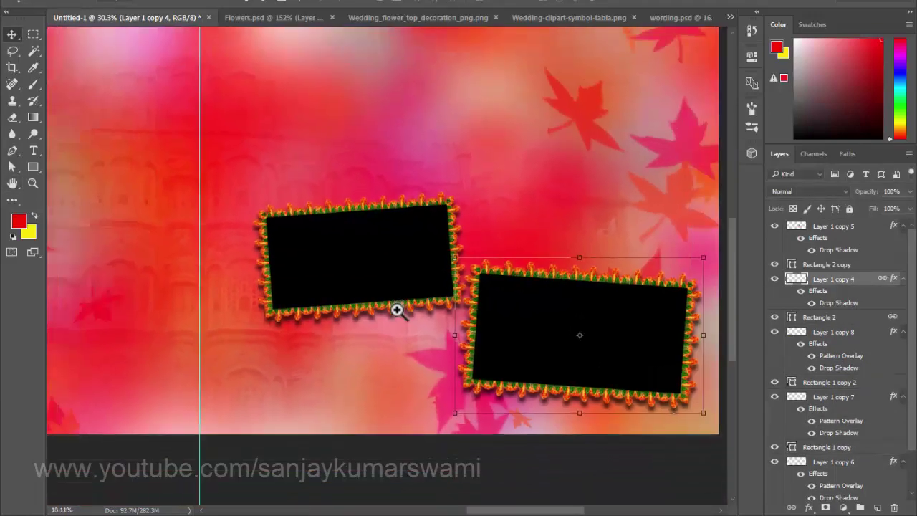
pyautogui.scroll(-1, 320, 348)
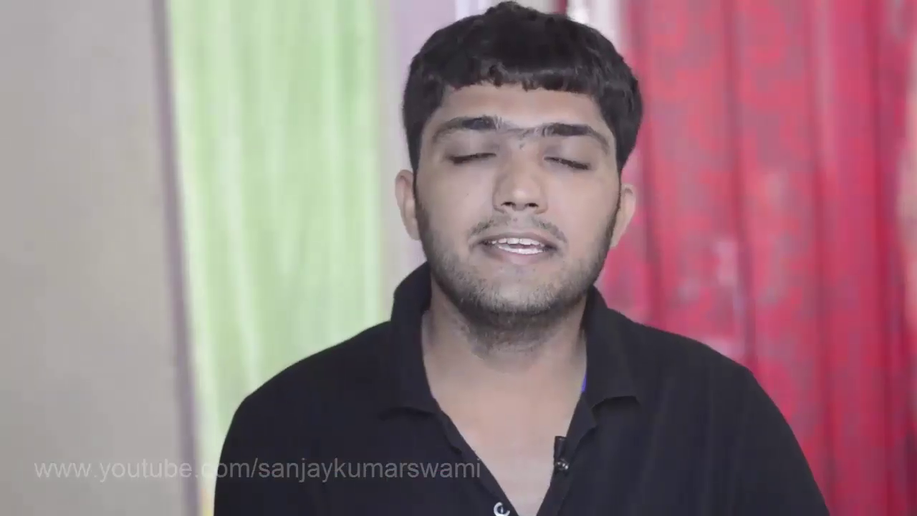
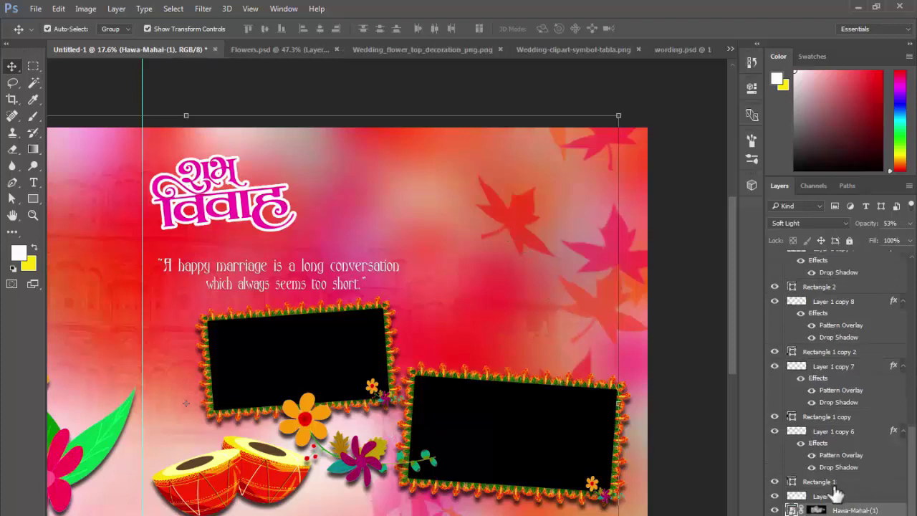
# Create a new layer directly above Layer 4 and name it brush.
pyautogui.click(839, 497)
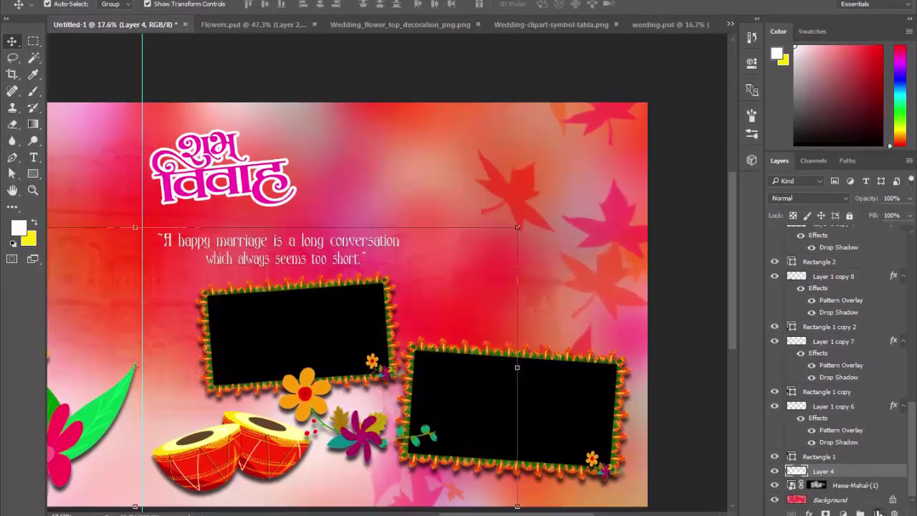
pyautogui.hotkey('ctrl', 'shift', 'alt', 'n')
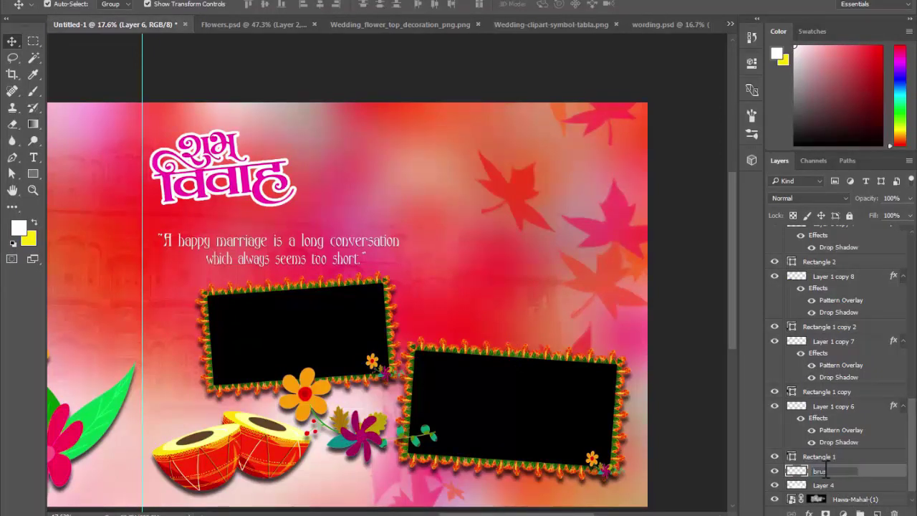
pyautogui.write('sh')
pyautogui.press('Return')
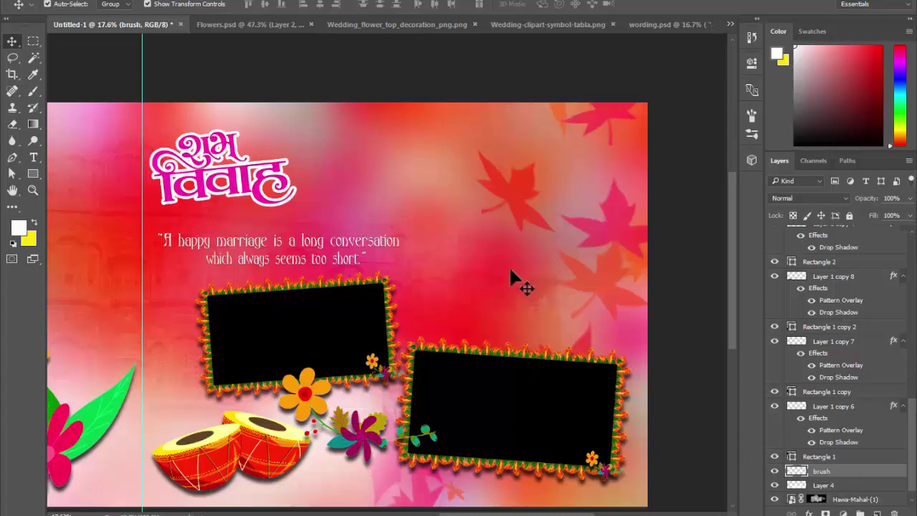
# Choose the 112 px grass-blade tip for the Brush tool and set its minimum diameter to 0%.
pyautogui.press('b')
pyautogui.rightClick(150, 179)
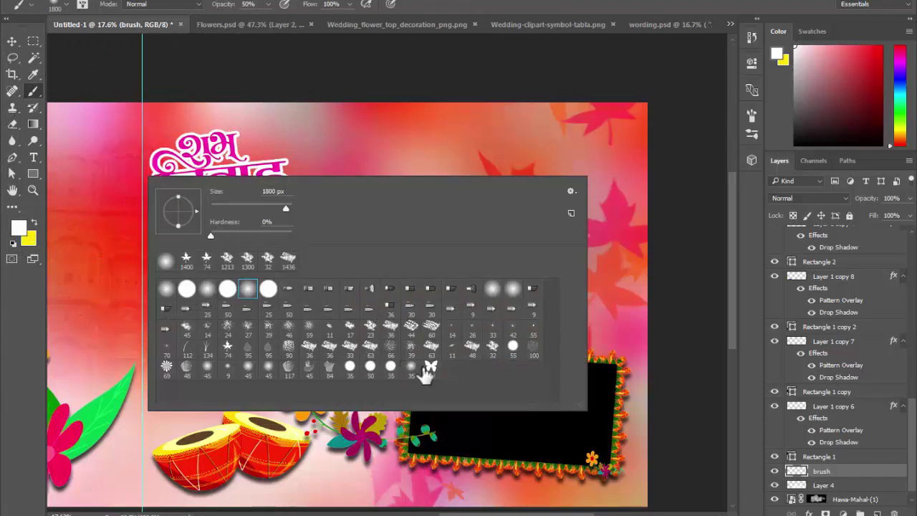
pyautogui.click(309, 348)
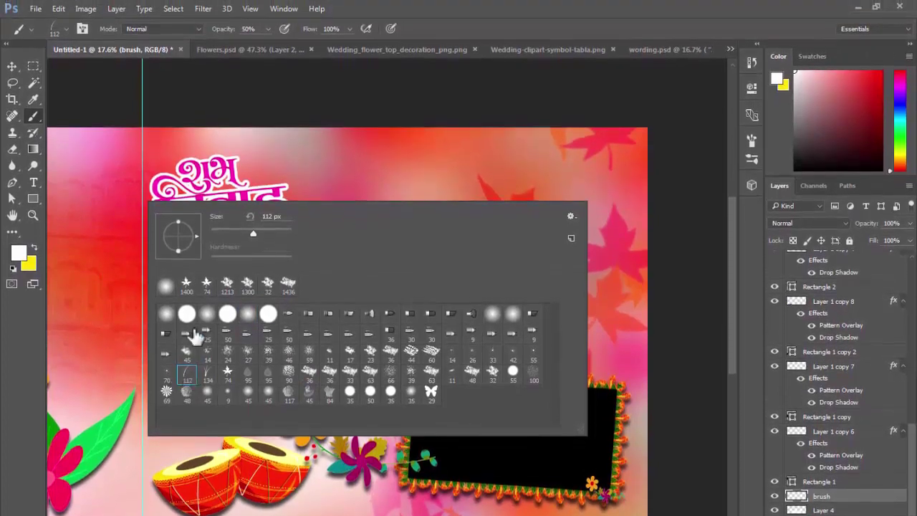
pyautogui.click(83, 29)
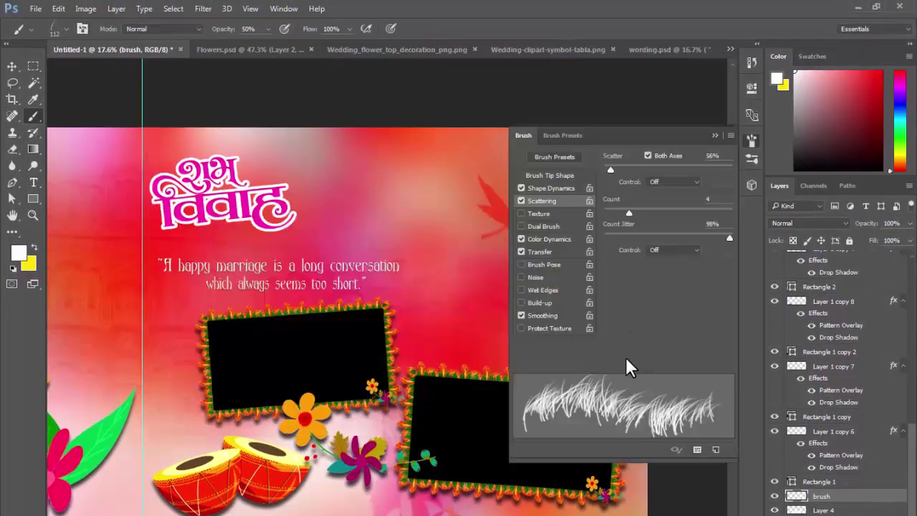
pyautogui.click(548, 186)
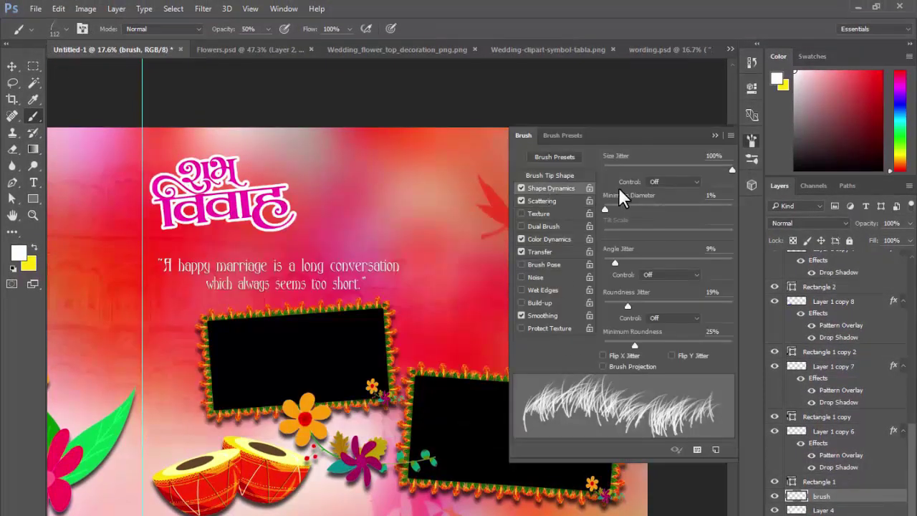
pyautogui.moveTo(606, 205); pyautogui.dragTo(601, 208)
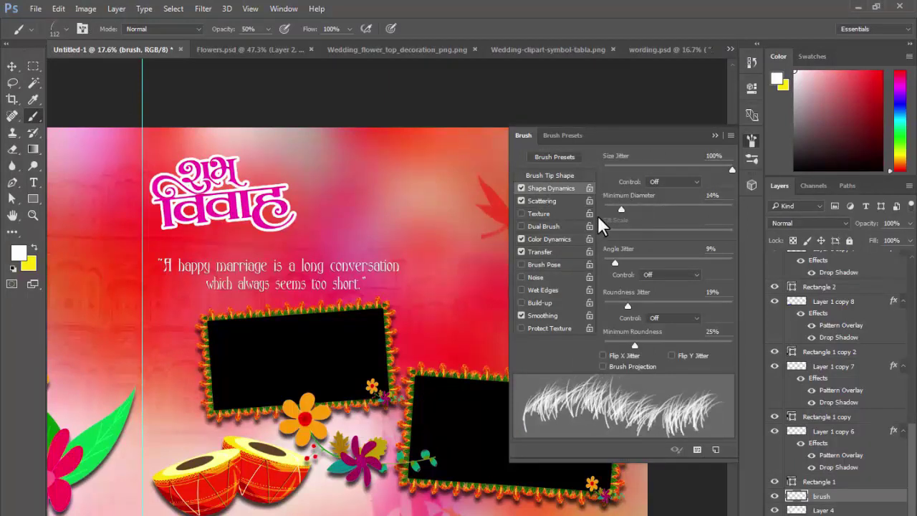
# Set the brush's scatter to 213%, turn off Color Dynamics and raise the angle jitter to 100%.
pyautogui.click(546, 203)
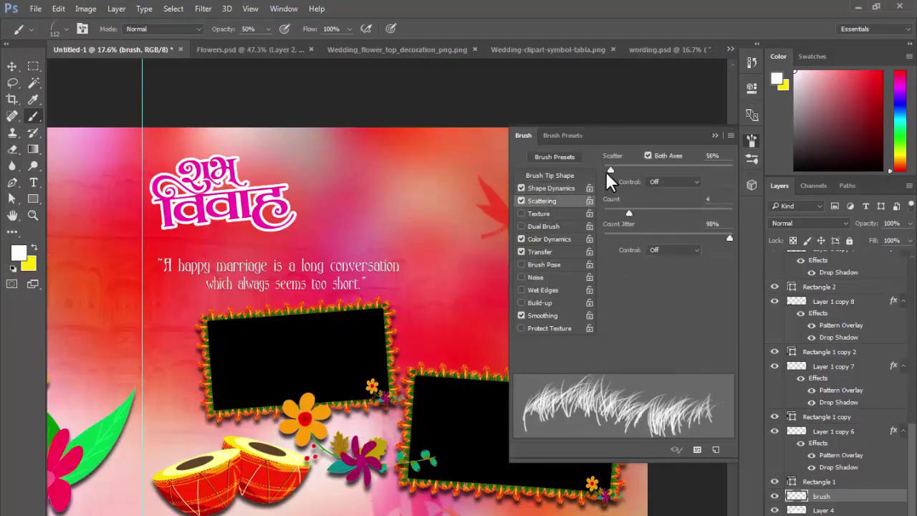
pyautogui.moveTo(606, 172)
pyautogui.mouseDown()
pyautogui.moveTo(702, 164)
pyautogui.moveTo(630, 169)
pyautogui.mouseUp()
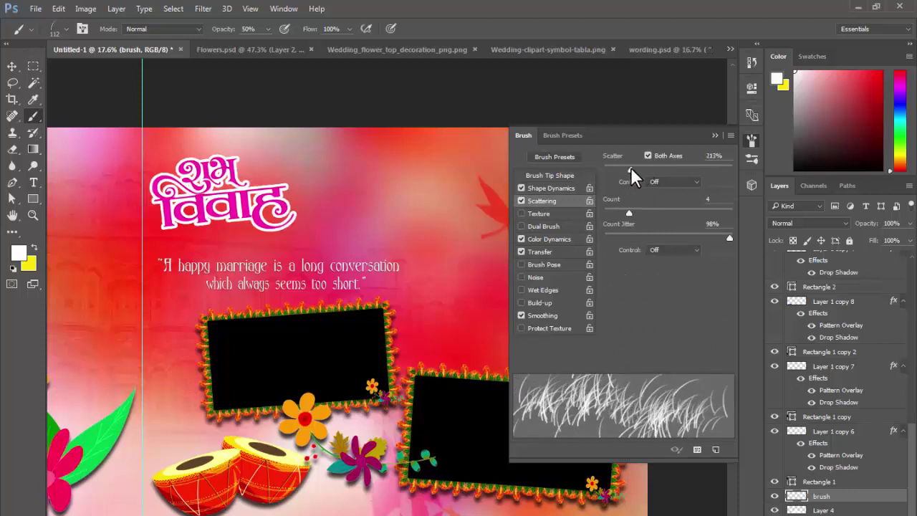
pyautogui.click(522, 251)
pyautogui.click(550, 190)
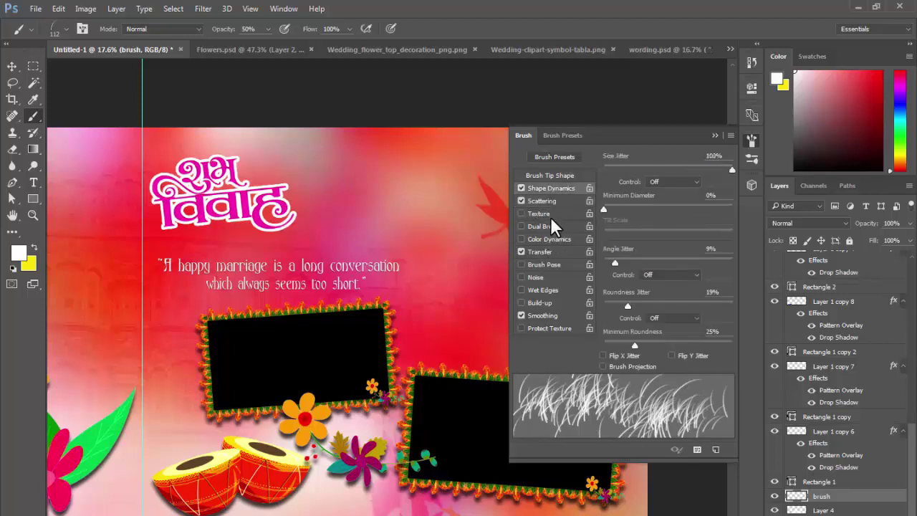
pyautogui.moveTo(611, 258); pyautogui.dragTo(750, 265)
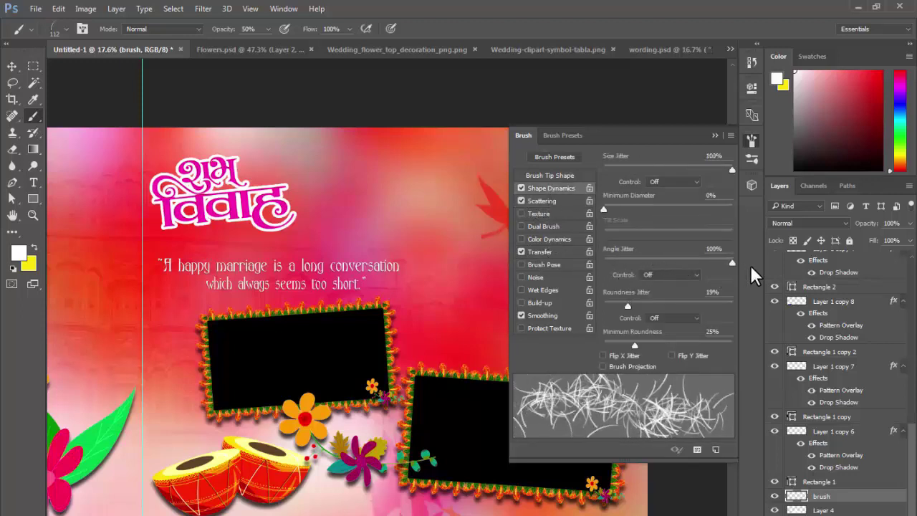
pyautogui.click(714, 136)
# Set the painting colour to black and the brush opacity to 100%, undoing the trial dab.
pyautogui.moveTo(515, 222); pyautogui.dragTo(533, 222)
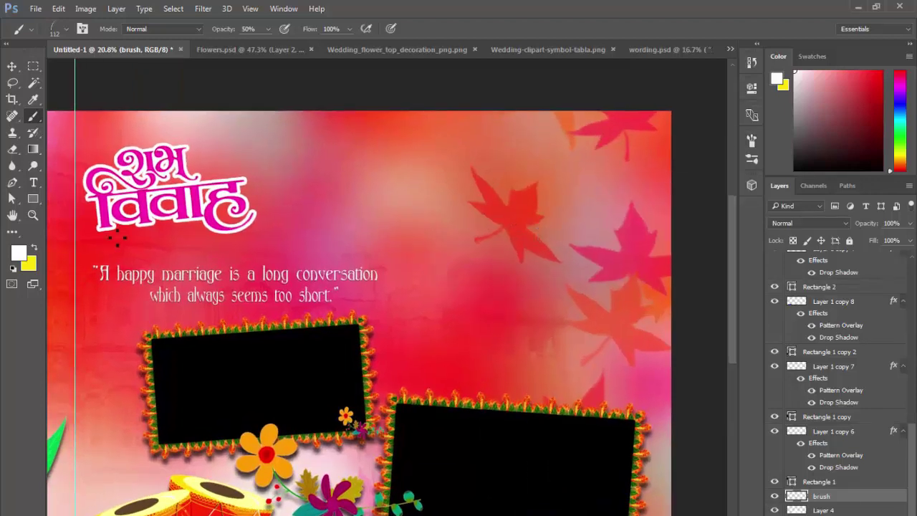
pyautogui.click(23, 253)
pyautogui.click(435, 299)
pyautogui.click(581, 134)
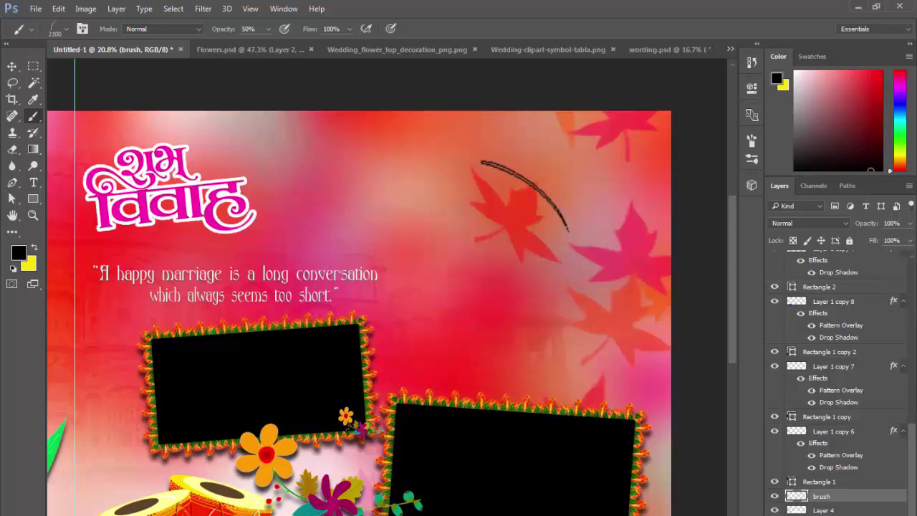
pyautogui.click(268, 29)
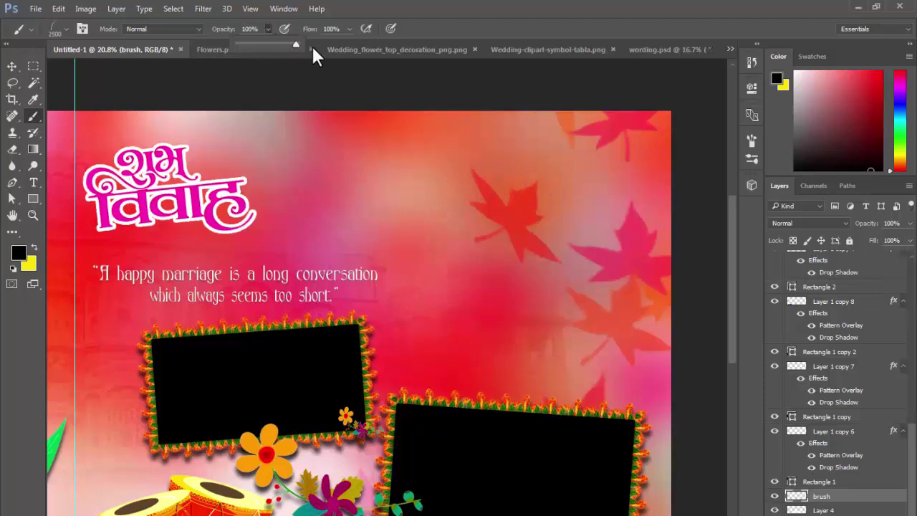
pyautogui.click(464, 265)
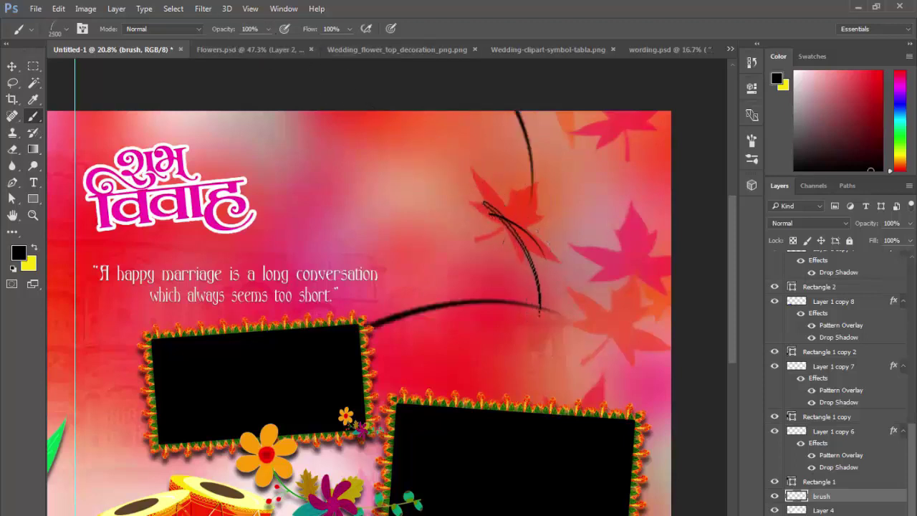
pyautogui.hotkey('ctrl', 'z')
# Reduce the brush to 500 px and paint a dense black grass-textured patch in the open area above the larger garland frame.
pyautogui.press('[')
pyautogui.press('[')
pyautogui.press('[')
pyautogui.press('[')
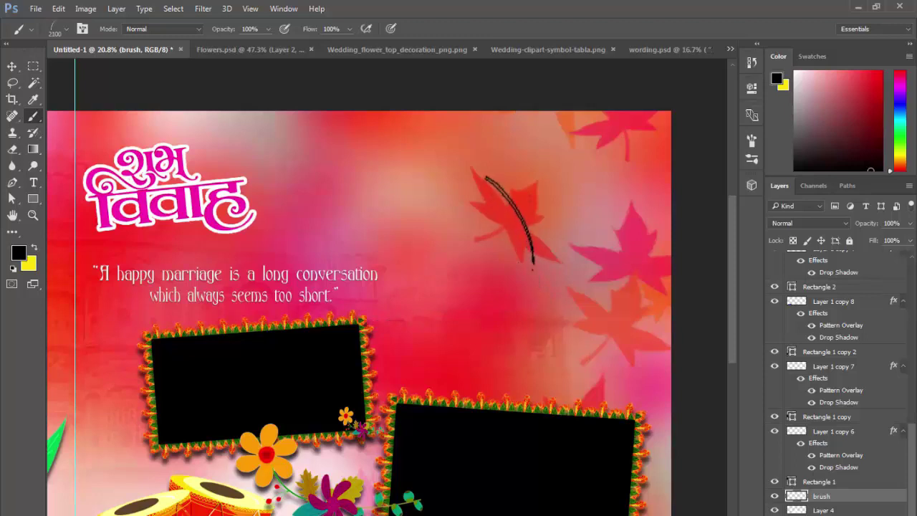
pyautogui.press('[')
pyautogui.press('[')
pyautogui.press('[')
pyautogui.press('[')
pyautogui.press('[')
pyautogui.press('[')
pyautogui.press('[')
pyautogui.press('[')
pyautogui.press('[')
pyautogui.press('[')
pyautogui.press('[')
pyautogui.press('[')
pyautogui.press('[')
pyautogui.press('[')
pyautogui.press('[')
pyautogui.moveTo(471, 248)
pyautogui.mouseDown()
pyautogui.moveTo(488, 256)
pyautogui.moveTo(475, 215)
pyautogui.moveTo(466, 243)
pyautogui.moveTo(530, 236)
pyautogui.moveTo(501, 308)
pyautogui.moveTo(430, 265)
pyautogui.moveTo(559, 215)
pyautogui.moveTo(537, 286)
pyautogui.moveTo(566, 236)
pyautogui.moveTo(430, 286)
pyautogui.moveTo(501, 236)
pyautogui.moveTo(530, 186)
pyautogui.moveTo(473, 143)
pyautogui.moveTo(630, 215)
pyautogui.moveTo(559, 193)
pyautogui.moveTo(588, 215)
pyautogui.moveTo(555, 215)
pyautogui.mouseUp()
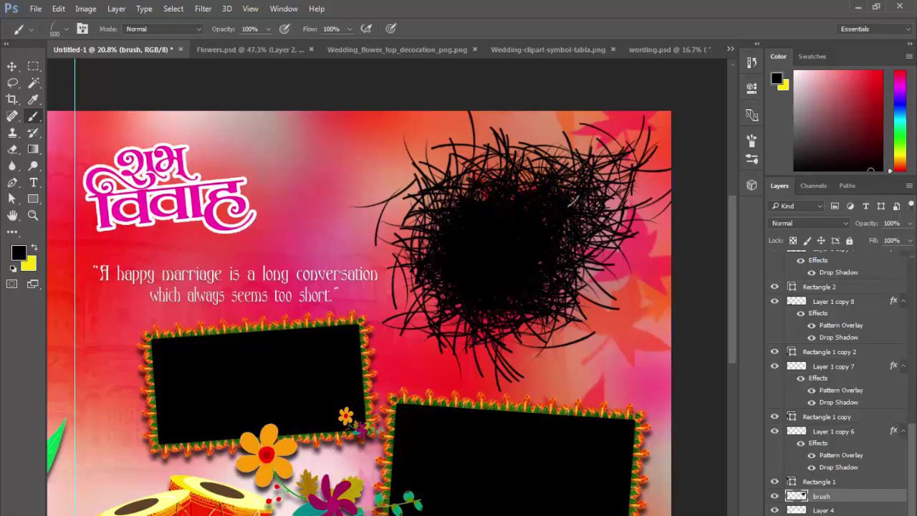
pyautogui.moveTo(572, 260)
pyautogui.mouseDown()
pyautogui.moveTo(562, 222)
pyautogui.moveTo(594, 213)
pyautogui.moveTo(598, 187)
pyautogui.moveTo(578, 200)
pyautogui.mouseUp()
# Reduce the brush to 300 px and widen the black patch into a filled photo area with ragged edges.
pyautogui.press('[')
pyautogui.press('[')
pyautogui.press('[')
pyautogui.press('[')
pyautogui.press('[')
pyautogui.press('[')
pyautogui.press('[')
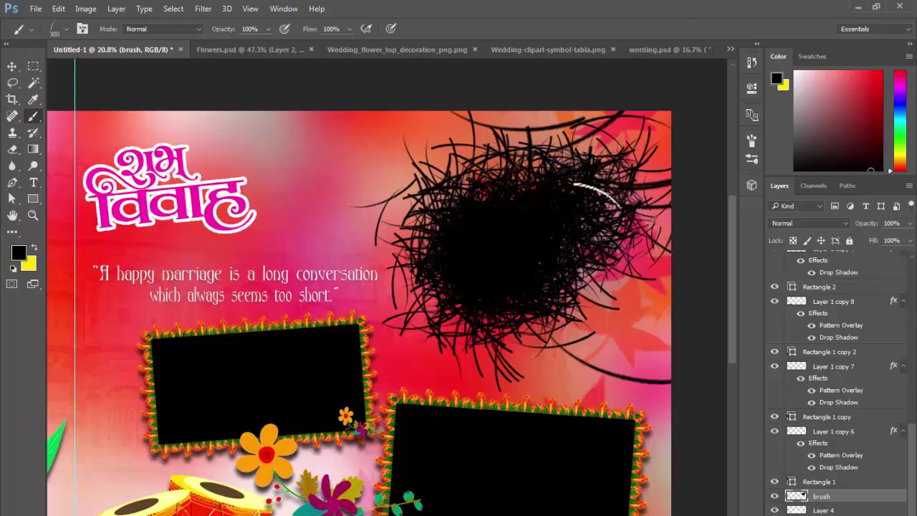
pyautogui.moveTo(591, 305)
pyautogui.mouseDown()
pyautogui.moveTo(591, 188)
pyautogui.moveTo(577, 194)
pyautogui.moveTo(558, 238)
pyautogui.moveTo(609, 183)
pyautogui.moveTo(411, 336)
pyautogui.moveTo(557, 363)
pyautogui.moveTo(442, 326)
pyautogui.moveTo(402, 265)
pyautogui.moveTo(428, 192)
pyautogui.moveTo(447, 185)
pyautogui.moveTo(428, 166)
pyautogui.moveTo(385, 161)
pyautogui.moveTo(342, 182)
pyautogui.moveTo(417, 246)
pyautogui.moveTo(386, 225)
pyautogui.moveTo(399, 238)
pyautogui.moveTo(435, 231)
pyautogui.moveTo(415, 291)
pyautogui.moveTo(389, 310)
pyautogui.moveTo(623, 369)
pyautogui.moveTo(488, 252)
pyautogui.moveTo(477, 198)
pyautogui.moveTo(438, 299)
pyautogui.moveTo(471, 349)
pyautogui.moveTo(612, 240)
pyautogui.moveTo(522, 333)
pyautogui.mouseUp()
pyautogui.moveTo(491, 253)
pyautogui.mouseDown()
pyautogui.moveTo(369, 160)
pyautogui.moveTo(520, 216)
pyautogui.moveTo(600, 288)
pyautogui.moveTo(477, 292)
pyautogui.mouseUp()
# Add a drop shadow to the painted patch on the brush layer.
pyautogui.press('v')
pyautogui.keyDown('ctrl'); pyautogui.click(641, 262); pyautogui.keyUp('ctrl')
pyautogui.keyDown('ctrl'); pyautogui.click(650, 260); pyautogui.keyUp('ctrl')
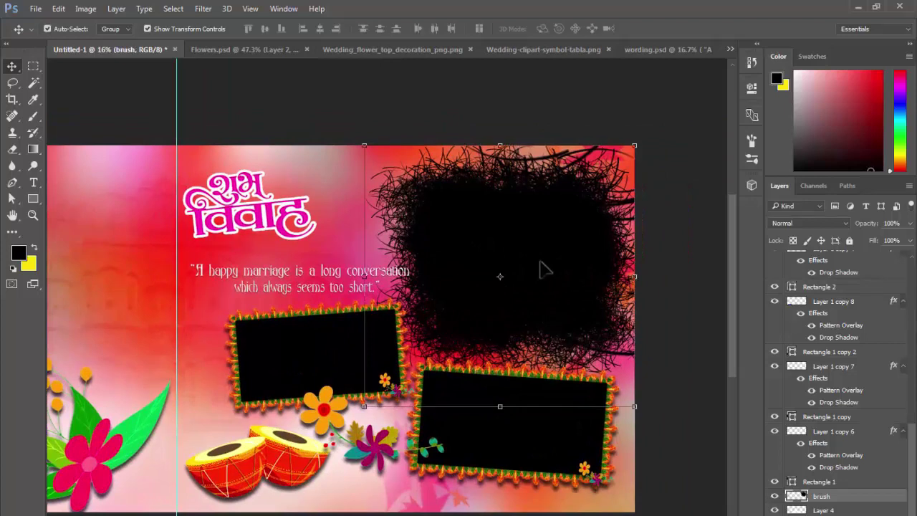
pyautogui.moveTo(488, 261); pyautogui.dragTo(390, 194)
pyautogui.click(560, 255)
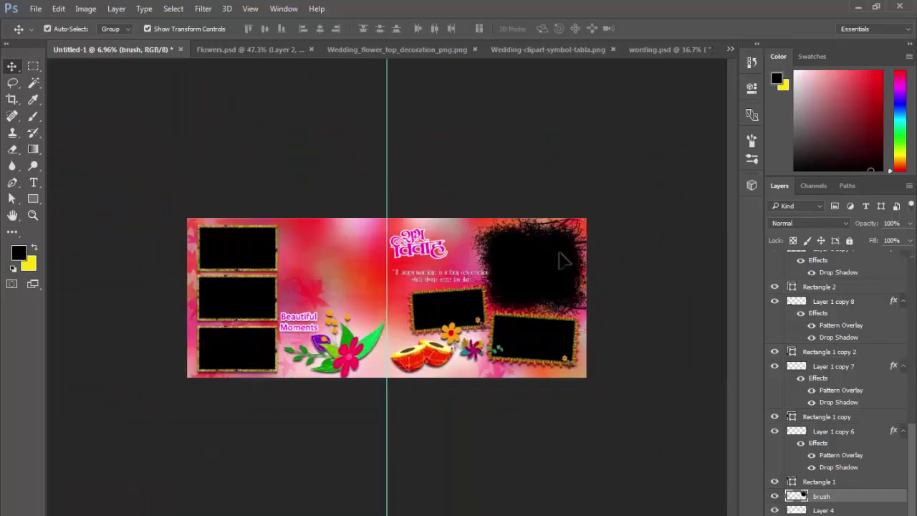
pyautogui.doubleClick(877, 495)
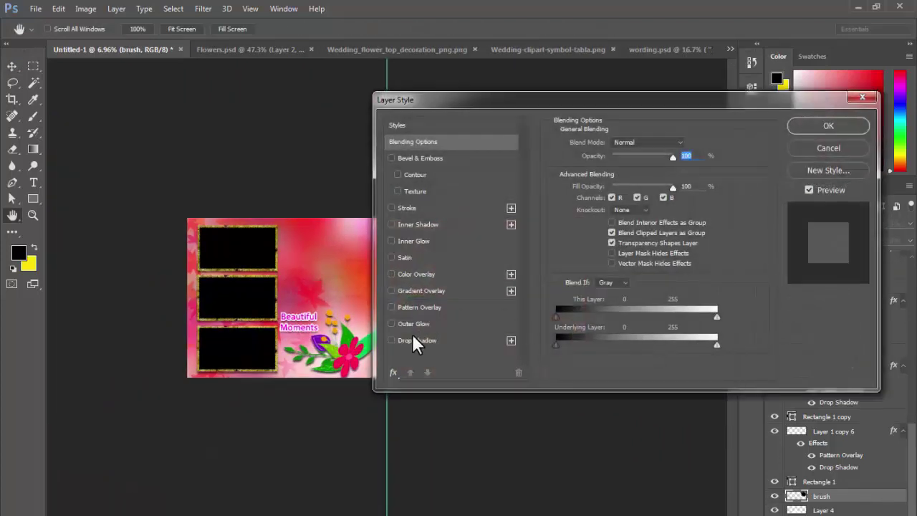
pyautogui.click(419, 340)
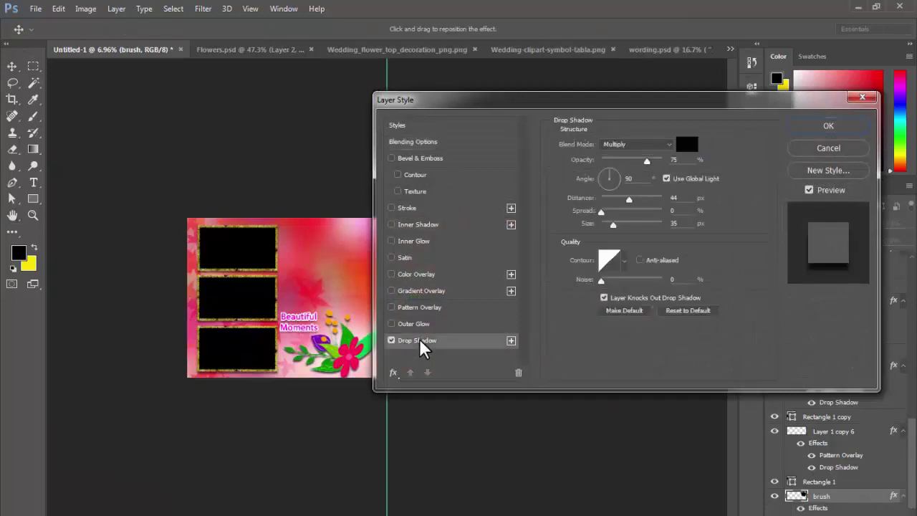
pyautogui.press('Return')
# Place the photo DSC_1559 from the Photos folder into the album page, directly above the brush layer.
pyautogui.press('v')
pyautogui.moveTo(501, 288); pyautogui.dragTo(520, 310)
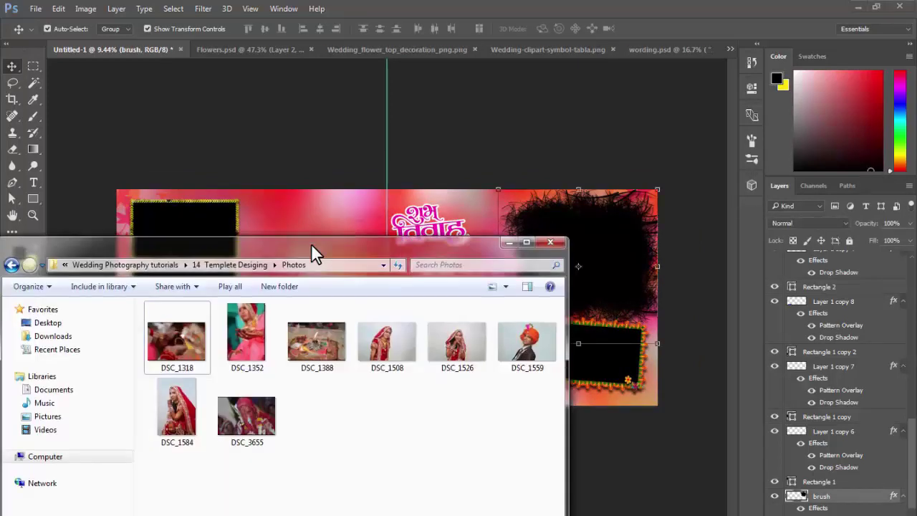
pyautogui.moveTo(311, 243)
pyautogui.mouseDown()
pyautogui.moveTo(259, 281)
pyautogui.moveTo(355, 259)
pyautogui.mouseUp()
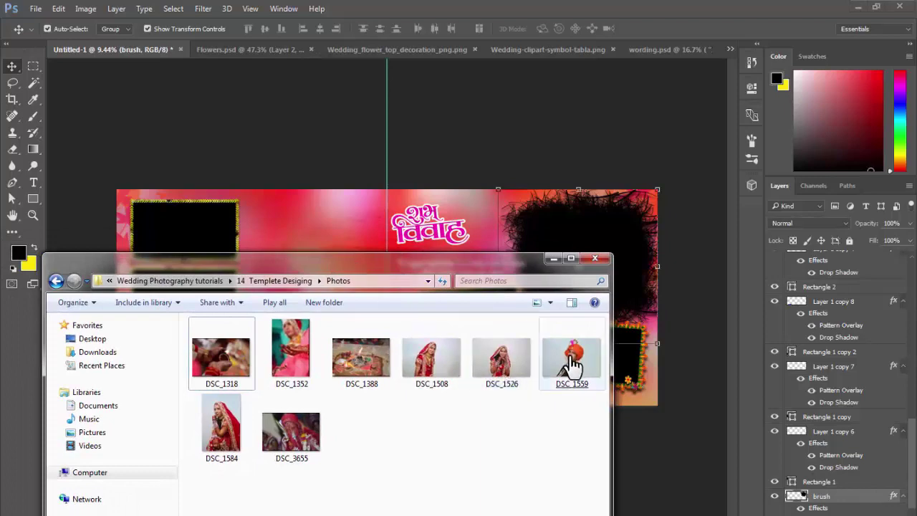
pyautogui.moveTo(572, 357); pyautogui.dragTo(570, 236)
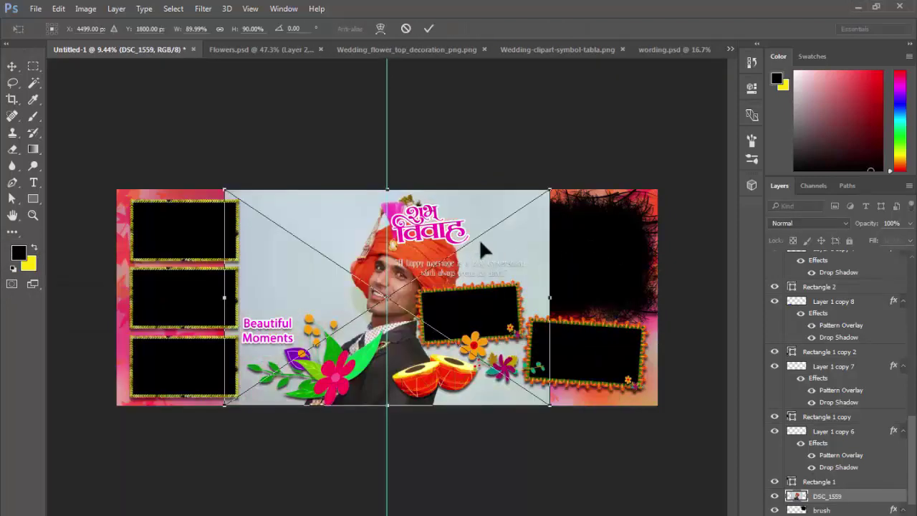
pyautogui.moveTo(479, 238); pyautogui.dragTo(431, 262)
pyautogui.press('Return')
# Move the groom photo over the black painted patch and clip it to the brush layer.
pyautogui.click(607, 250)
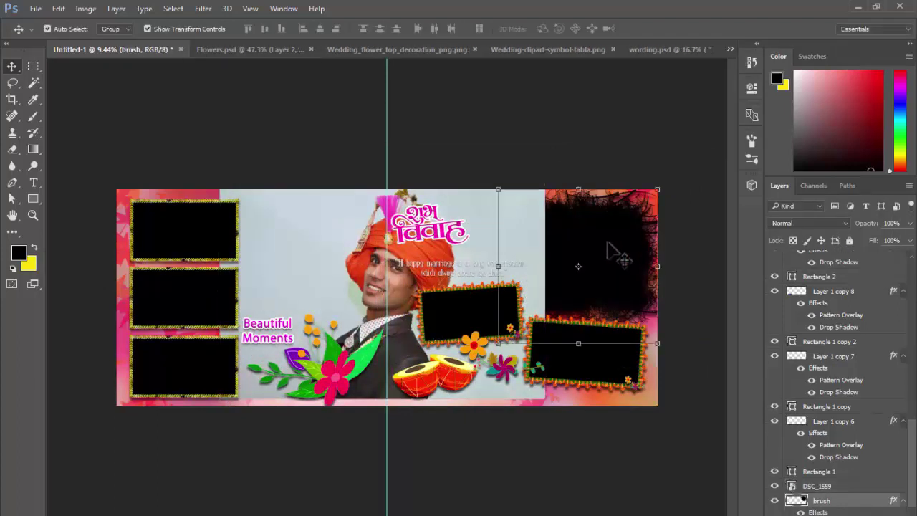
pyautogui.hotkey('ctrl', 't')
pyautogui.press('Return')
pyautogui.keyDown('ctrl'); pyautogui.click(313, 239); pyautogui.keyUp('ctrl')
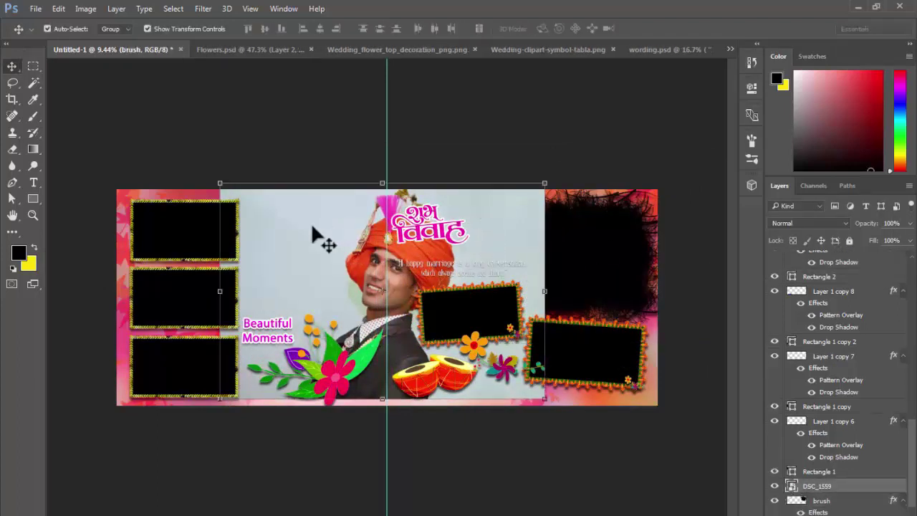
pyautogui.moveTo(313, 239); pyautogui.dragTo(501, 247)
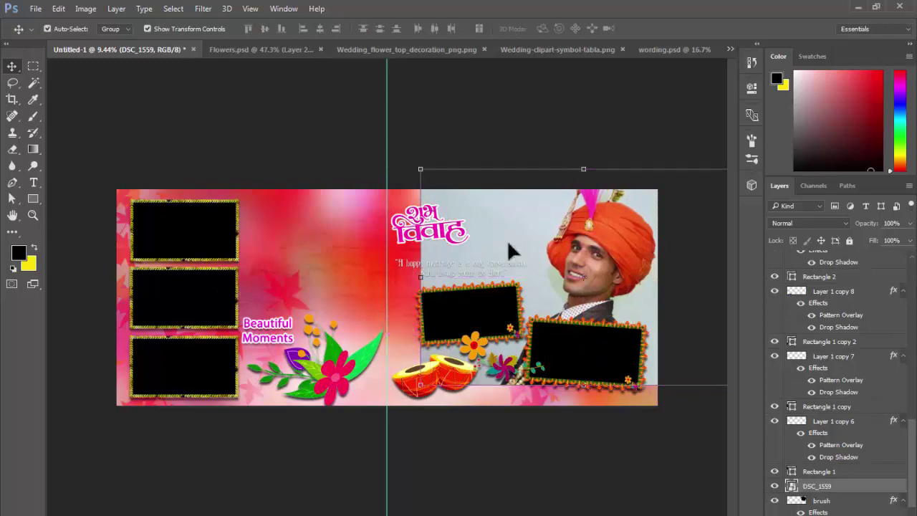
pyautogui.hotkey('ctrl', 'alt', 'g')
# Reposition the groom photo slightly within the brush-shaped mask so his face and turban fill the area.
pyautogui.moveTo(650, 287); pyautogui.dragTo(669, 313)
pyautogui.moveTo(585, 223)
pyautogui.mouseDown()
pyautogui.moveTo(530, 278)
pyautogui.moveTo(498, 274)
pyautogui.mouseUp()
pyautogui.moveTo(545, 255)
pyautogui.mouseDown()
pyautogui.moveTo(543, 266)
pyautogui.moveTo(512, 262)
pyautogui.moveTo(555, 267)
pyautogui.mouseUp()
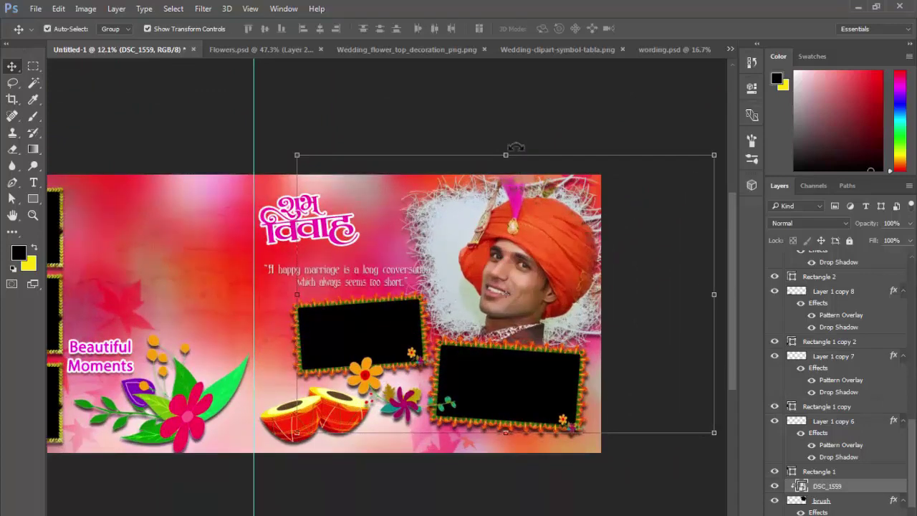
pyautogui.moveTo(500, 283); pyautogui.dragTo(472, 279)
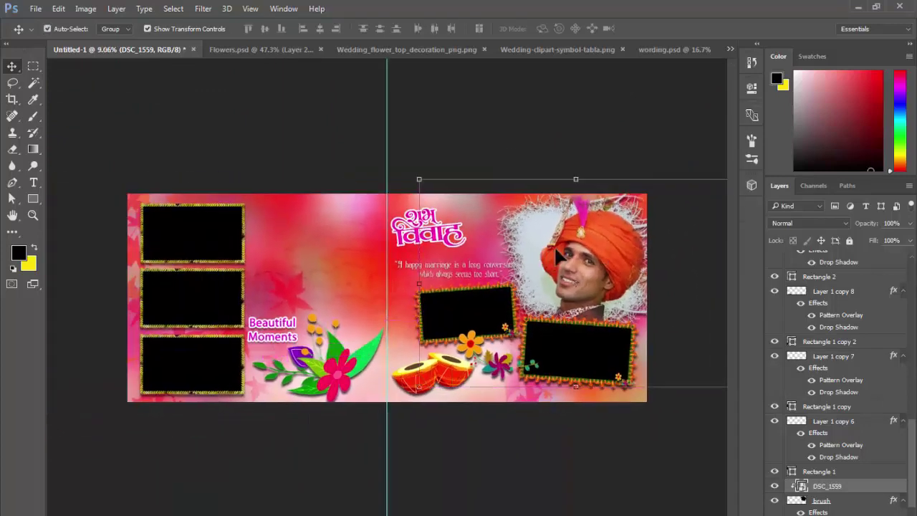
pyautogui.moveTo(602, 272); pyautogui.dragTo(646, 283)
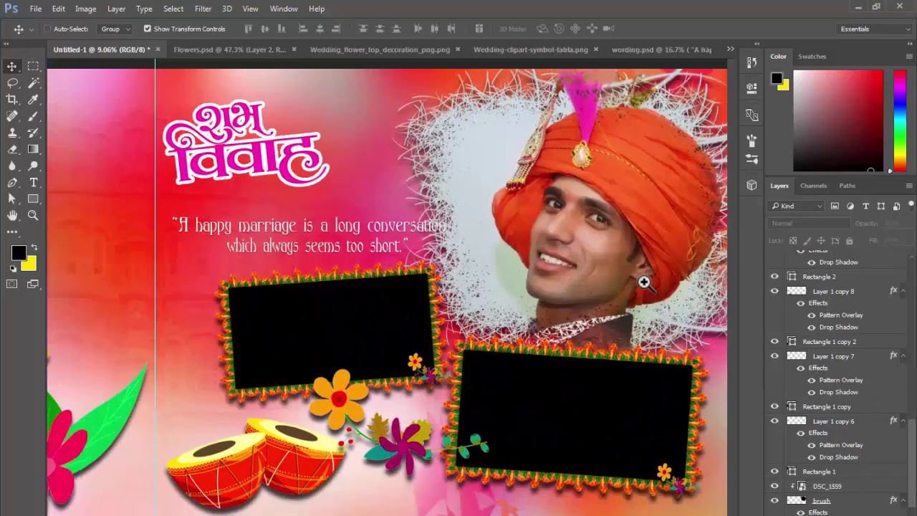
pyautogui.moveTo(481, 228); pyautogui.dragTo(564, 299)
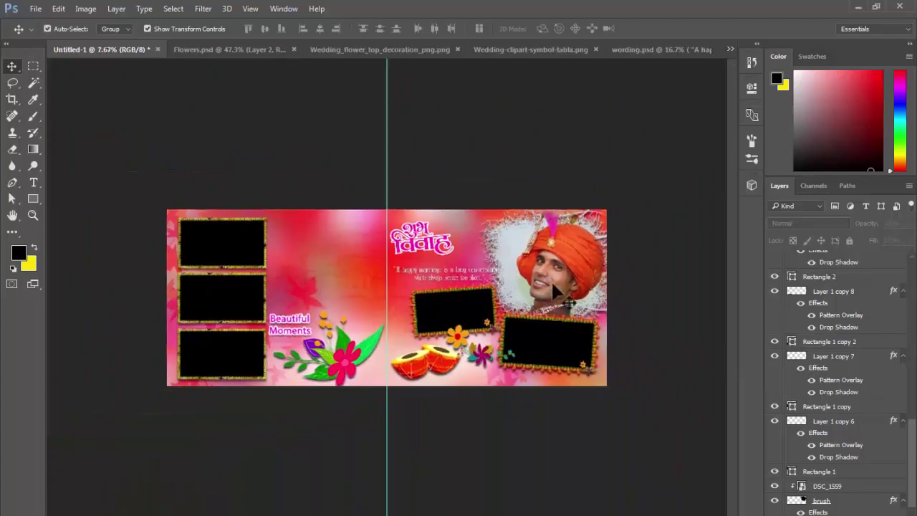
pyautogui.moveTo(500, 240); pyautogui.dragTo(466, 282)
pyautogui.keyDown('ctrl'); pyautogui.click(565, 276); pyautogui.keyUp('ctrl')
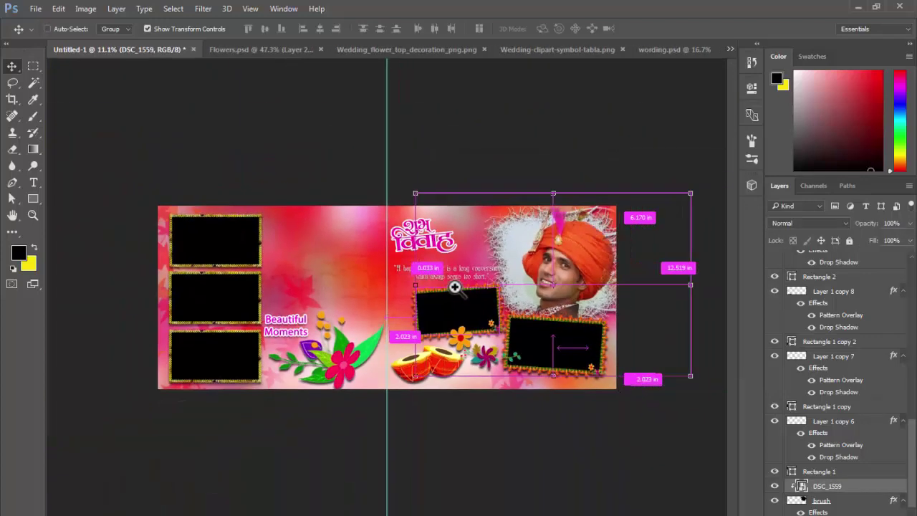
pyautogui.scroll(3, 303, 264)
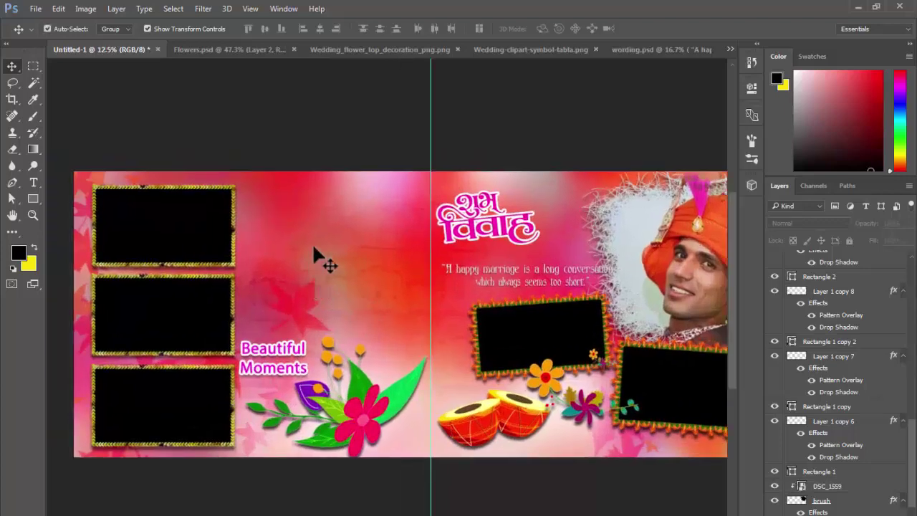
# Open the photo DSC_1526 as a separate document and select its plain backdrop around the bride with the Magic Wand.
pyautogui.hotkey('alt', 'Tab')
pyautogui.moveTo(509, 374); pyautogui.dragTo(686, 28)
pyautogui.press('w')
pyautogui.click(533, 207)
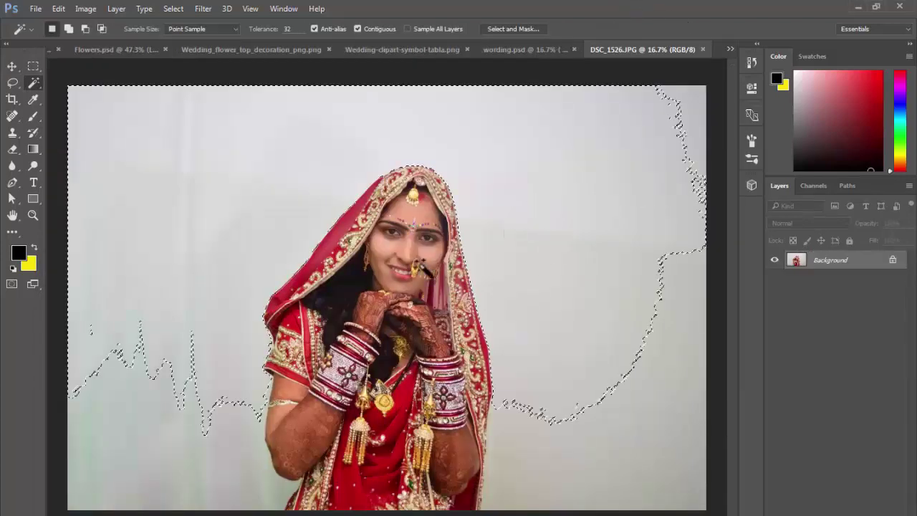
pyautogui.keyDown('shift'); pyautogui.click(552, 420); pyautogui.keyUp('shift')
# Expand the backdrop selection by 3 pixels and copy the bride without the backdrop to a new layer.
pyautogui.press('s')
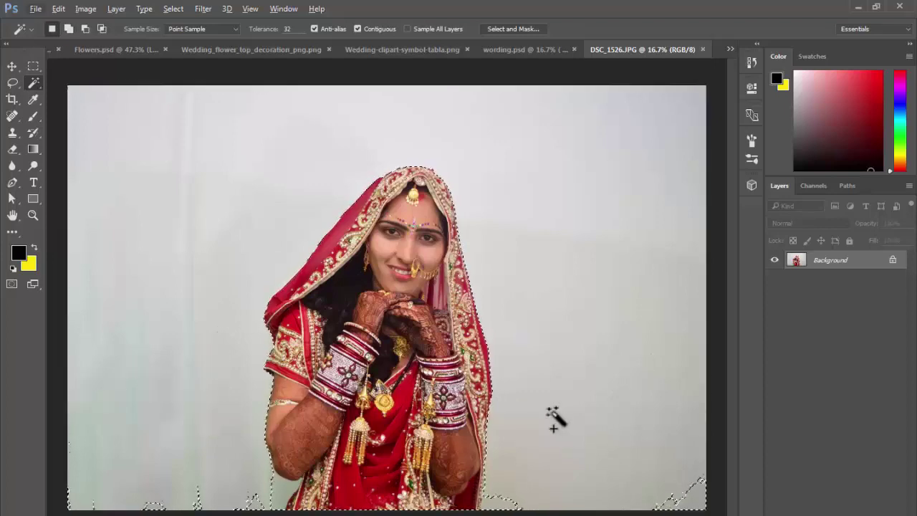
pyautogui.hotkey('alt', 's')
pyautogui.press('Escape')
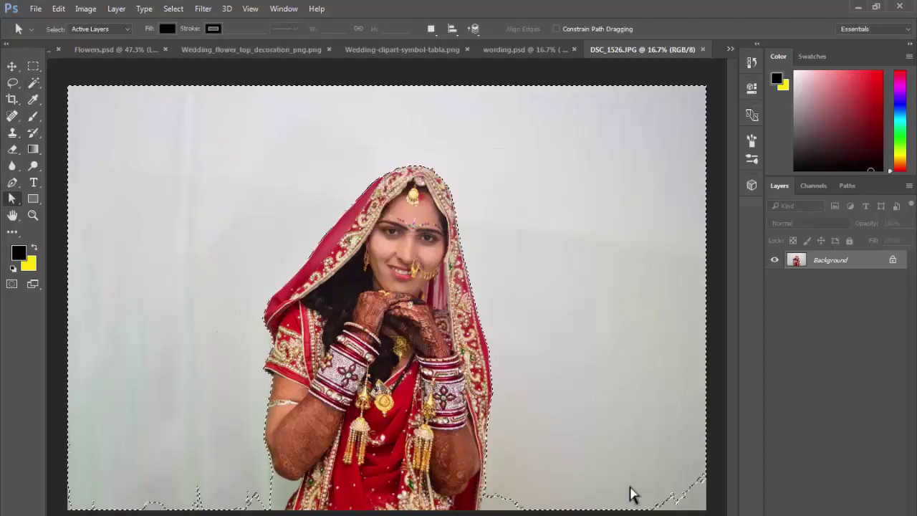
pyautogui.press('m')
pyautogui.press('a')
pyautogui.click(176, 8)
pyautogui.moveTo(204, 172)
pyautogui.click(342, 199)
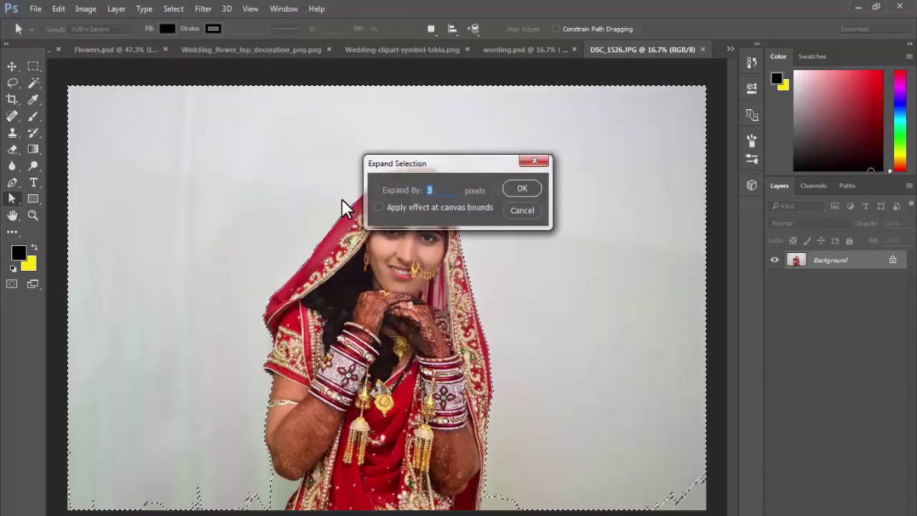
pyautogui.press('Return')
pyautogui.hotkey('ctrl', 'j')
# Bring the bride cut-out into the album page, enlarge it to about 131.67%, and position it between the stacked frames and the centre guide.
pyautogui.press('v')
pyautogui.moveTo(341, 198); pyautogui.dragTo(337, 312)
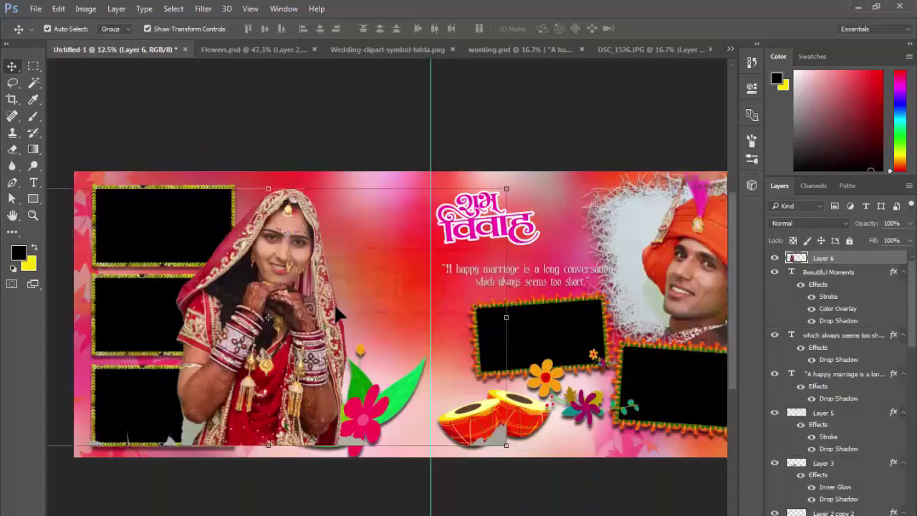
pyautogui.moveTo(290, 281); pyautogui.dragTo(391, 321)
pyautogui.moveTo(573, 200); pyautogui.dragTo(648, 159)
pyautogui.moveTo(370, 276); pyautogui.dragTo(368, 294)
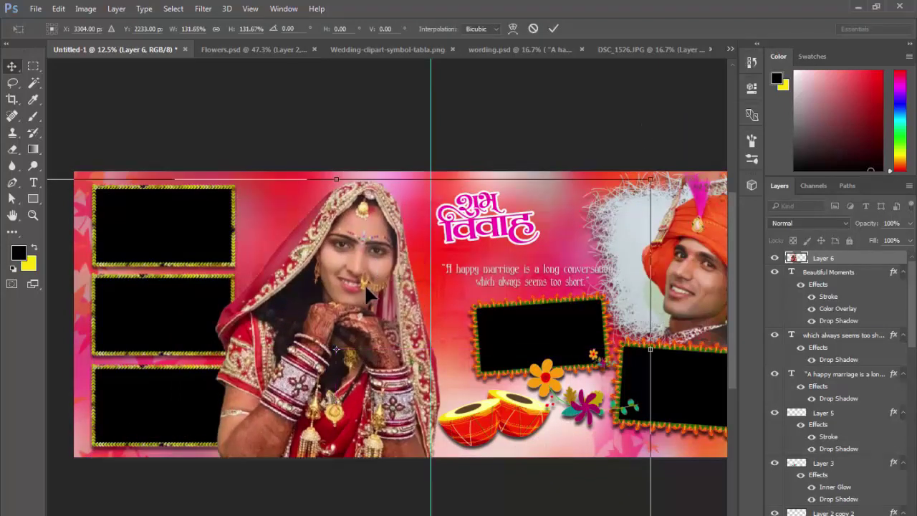
pyautogui.press('Return')
# Place the bride layer behind the frames and decorations, directly above Layer 4, and nudge her slightly upward.
pyautogui.hotkey('ctrl', '[')
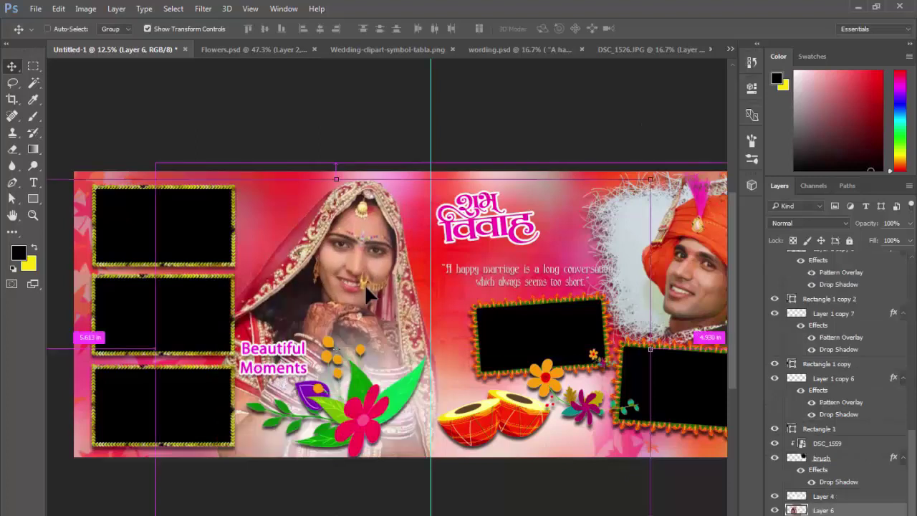
pyautogui.hotkey('ctrl', ']')
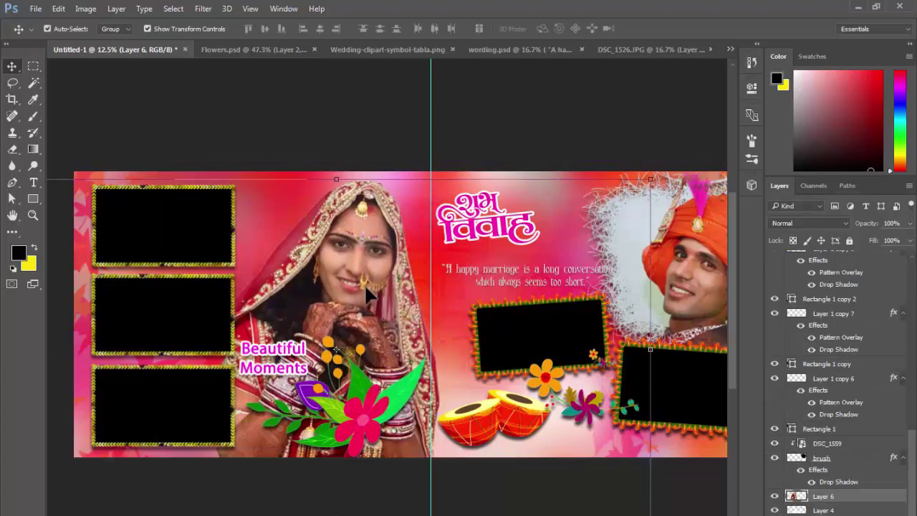
pyautogui.moveTo(351, 284); pyautogui.dragTo(360, 275)
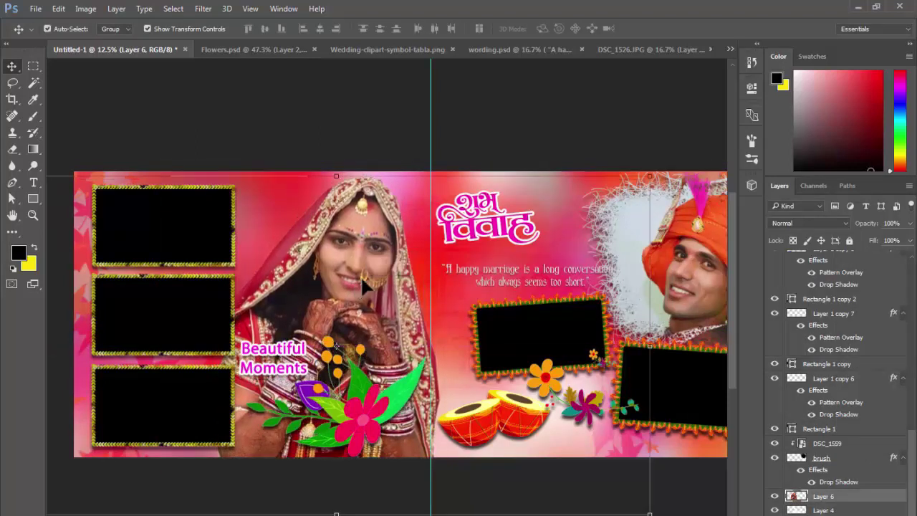
# Set the bride layer's vibrance to 90 and brighten it with a Curves point at input 124, output 146.
pyautogui.hotkey('alt', 'i')
pyautogui.write('av')
pyautogui.write('90')
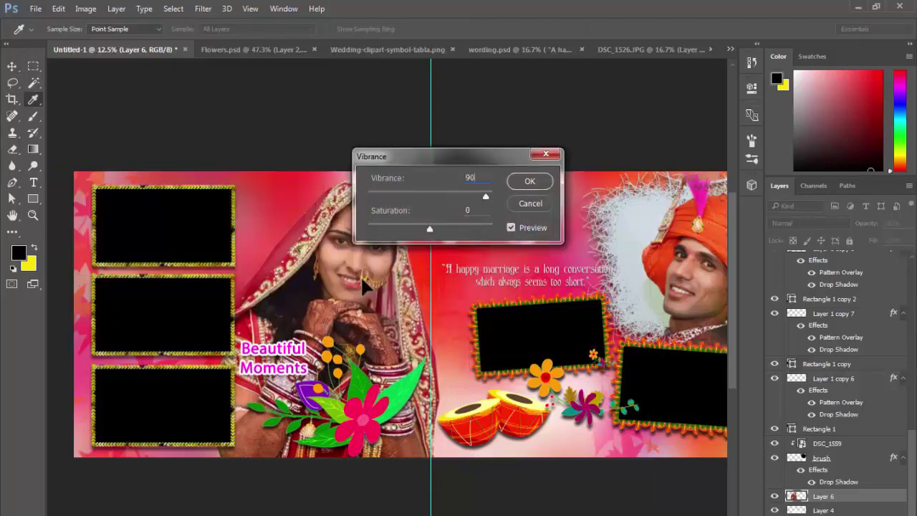
pyautogui.press('Return')
pyautogui.hotkey('ctrl', 'm')
pyautogui.moveTo(391, 236); pyautogui.dragTo(391, 222)
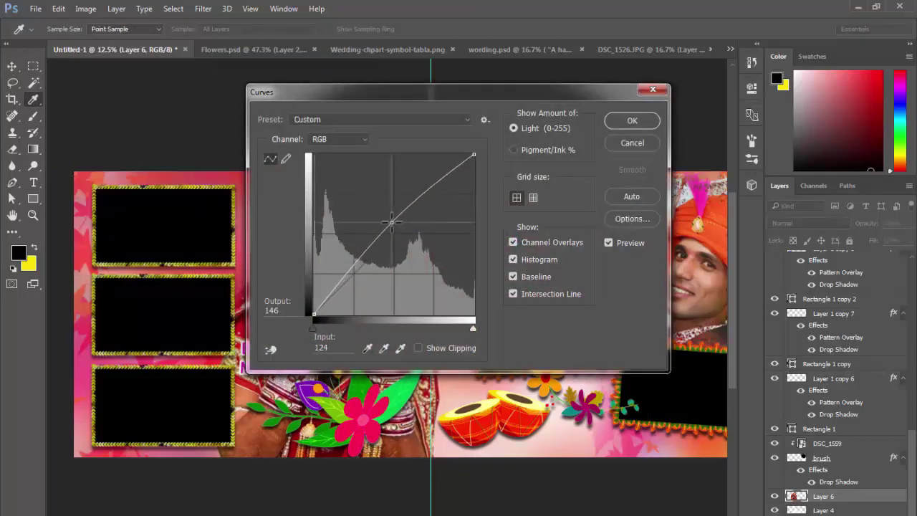
pyautogui.press('Return')
# Add a layer mask to the bride layer and invert it to black.
pyautogui.moveTo(354, 287); pyautogui.dragTo(375, 303)
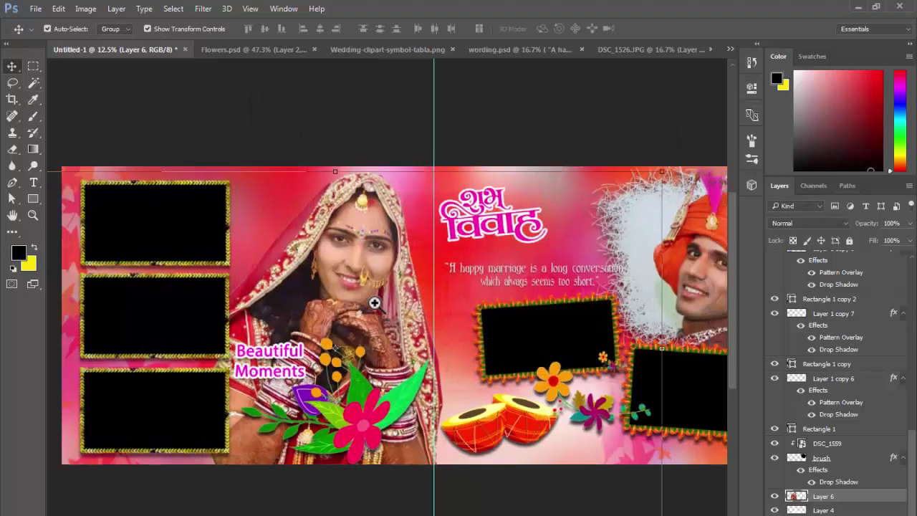
pyautogui.hotkey('ctrl', '0')
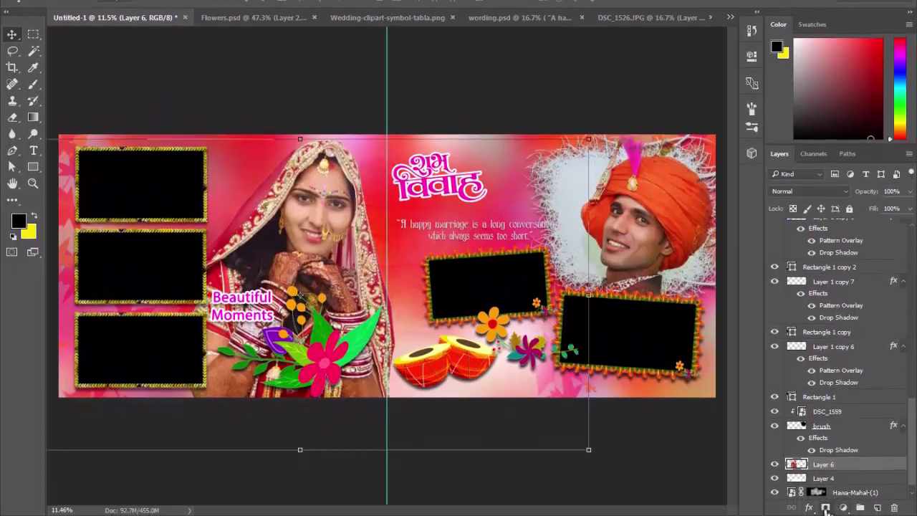
pyautogui.click(825, 507)
pyautogui.hotkey('ctrl', 'i')
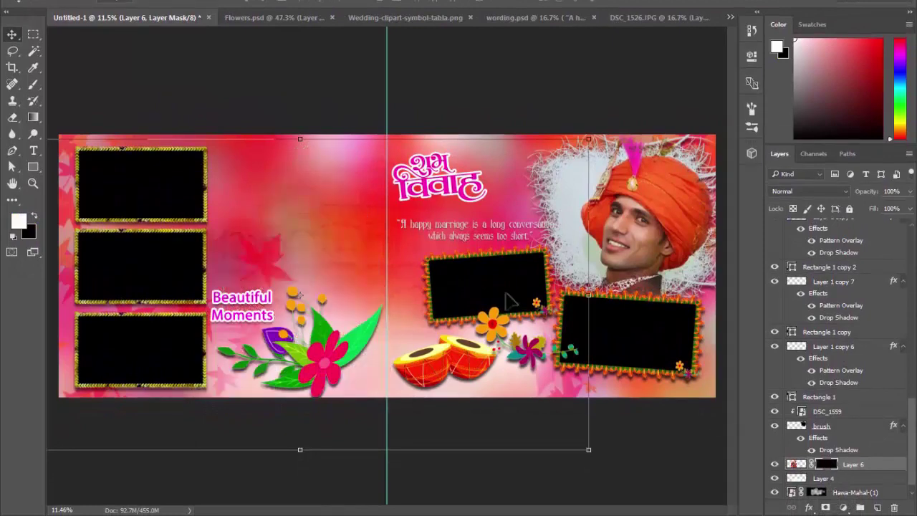
# Paint white on the bride's mask with a large soft round brush, revealing her with edges that fade into the background.
pyautogui.press('b')
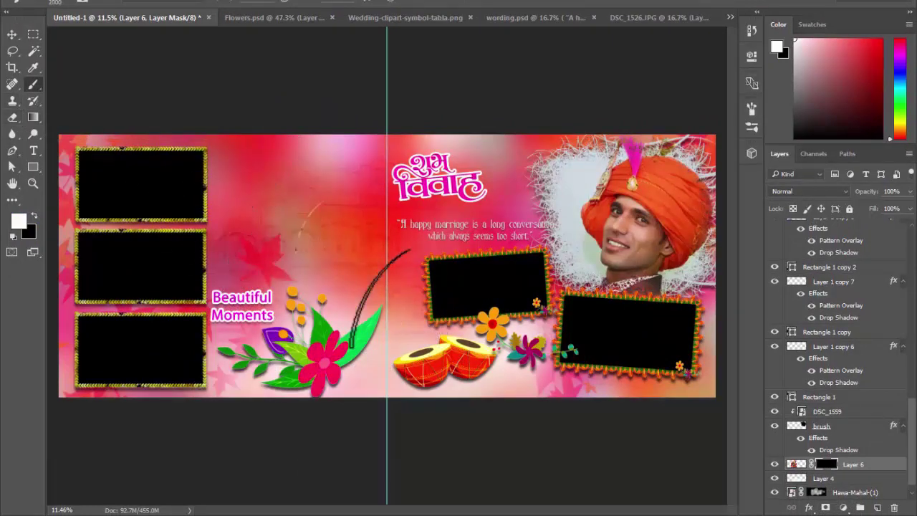
pyautogui.moveTo(380, 299)
pyautogui.mouseDown()
pyautogui.moveTo(359, 265)
pyautogui.moveTo(316, 256)
pyautogui.mouseUp()
pyautogui.rightClick(343, 240)
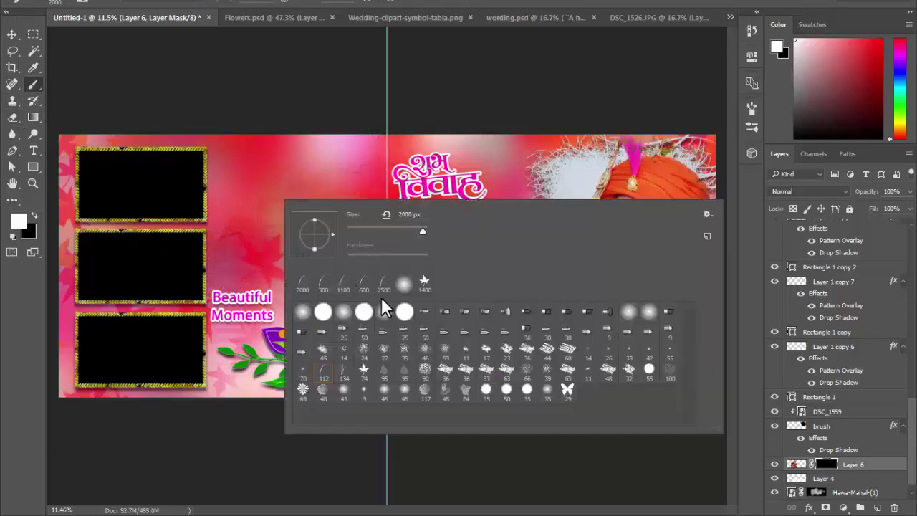
pyautogui.click(275, 203)
pyautogui.moveTo(310, 212)
pyautogui.mouseDown()
pyautogui.moveTo(316, 202)
pyautogui.moveTo(308, 220)
pyautogui.mouseUp()
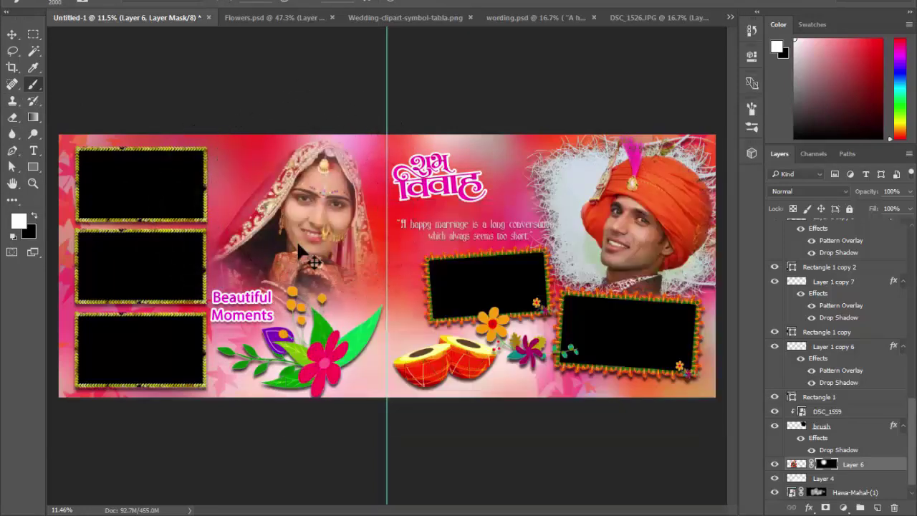
pyautogui.moveTo(299, 266); pyautogui.dragTo(355, 289)
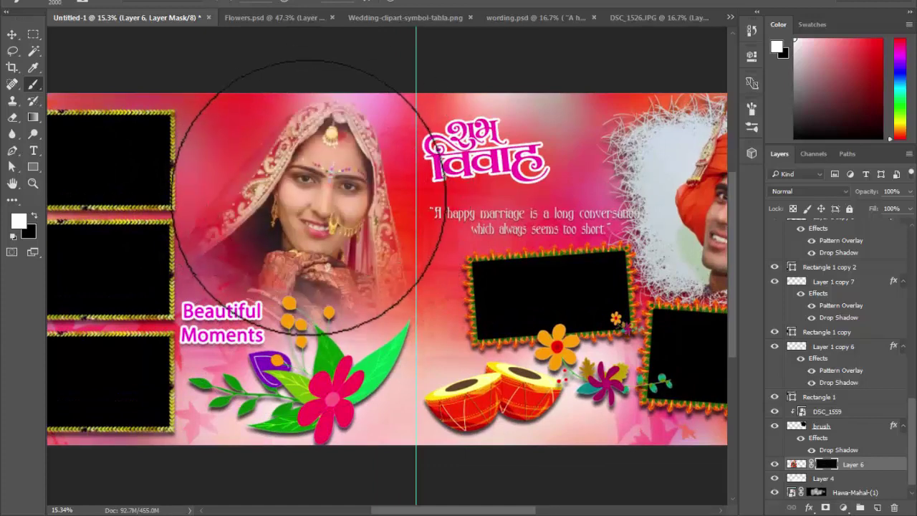
pyautogui.moveTo(314, 229)
pyautogui.mouseDown()
pyautogui.moveTo(306, 193)
pyautogui.moveTo(314, 220)
pyautogui.moveTo(318, 214)
pyautogui.moveTo(310, 203)
pyautogui.moveTo(298, 206)
pyautogui.moveTo(318, 235)
pyautogui.moveTo(308, 258)
pyautogui.mouseUp()
pyautogui.moveTo(282, 339)
pyautogui.mouseDown()
pyautogui.moveTo(240, 348)
pyautogui.moveTo(321, 369)
pyautogui.moveTo(369, 345)
pyautogui.mouseUp()
pyautogui.hotkey('ctrl', '-')
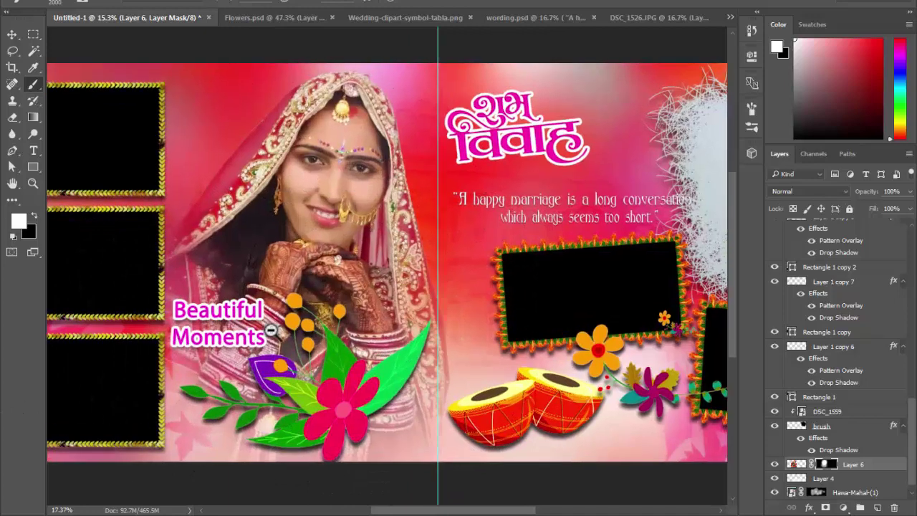
# Scale down the flower spray in front of the bride and move the "Beautiful Moments" text slightly downward.
pyautogui.press('v')
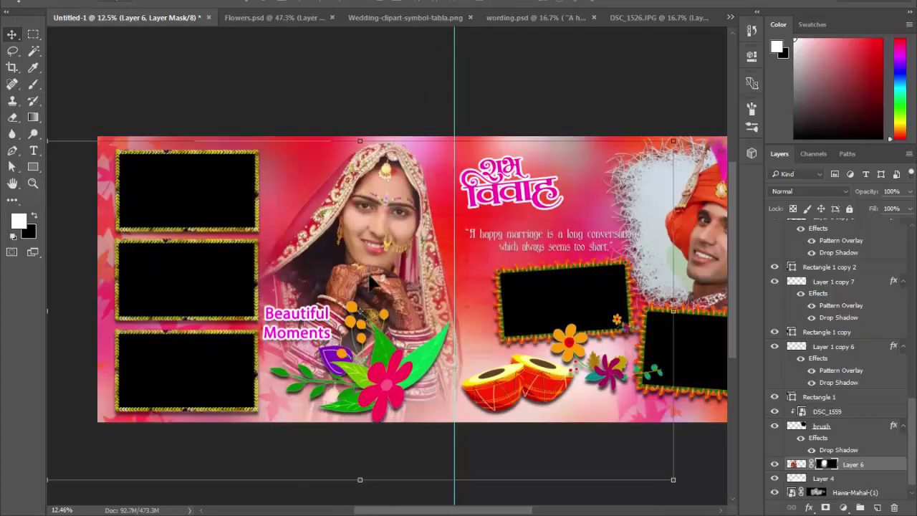
pyautogui.click(392, 373)
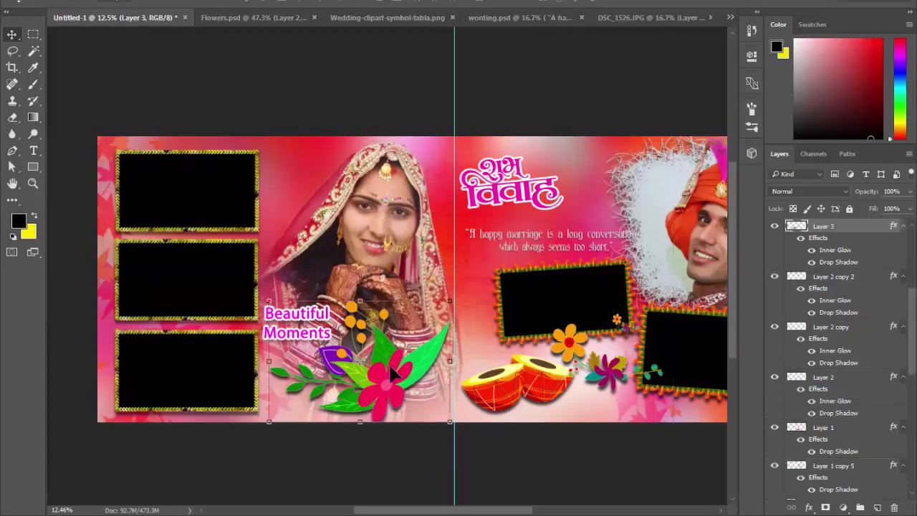
pyautogui.scroll(3, 393, 385)
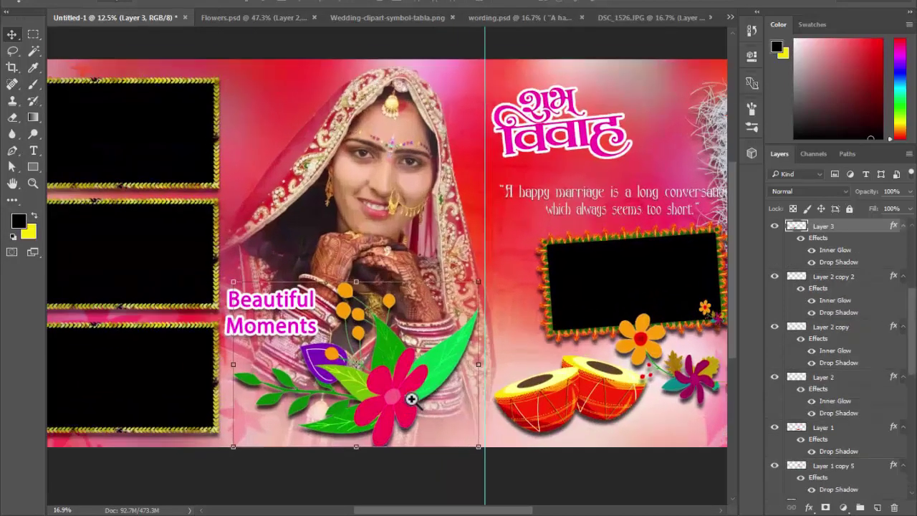
pyautogui.moveTo(230, 280); pyautogui.dragTo(266, 345)
pyautogui.click(249, 314)
pyautogui.scroll(-4, 362, 341)
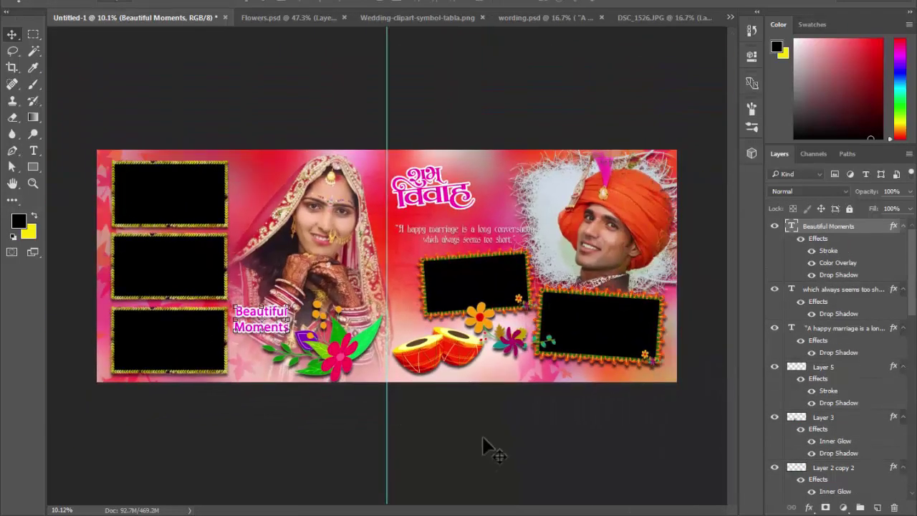
pyautogui.click(483, 444)
pyautogui.scroll(-1, 573, 342)
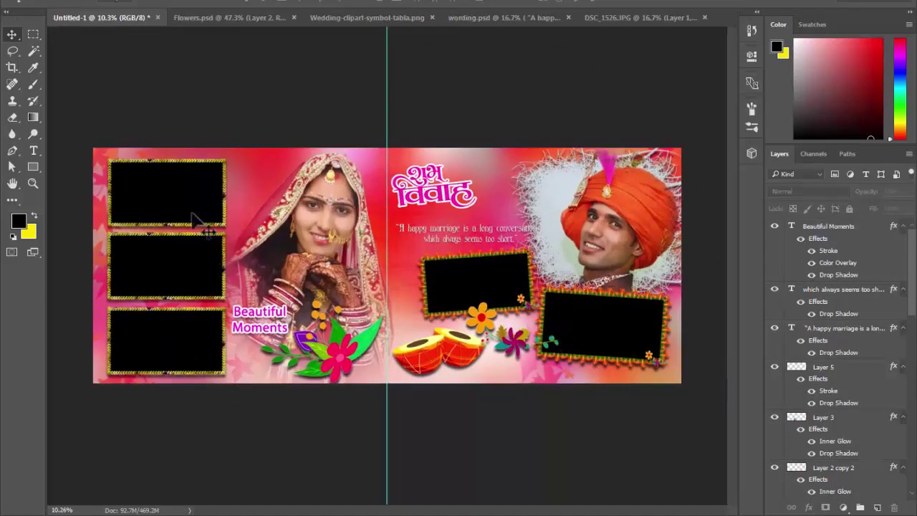
pyautogui.click(198, 230)
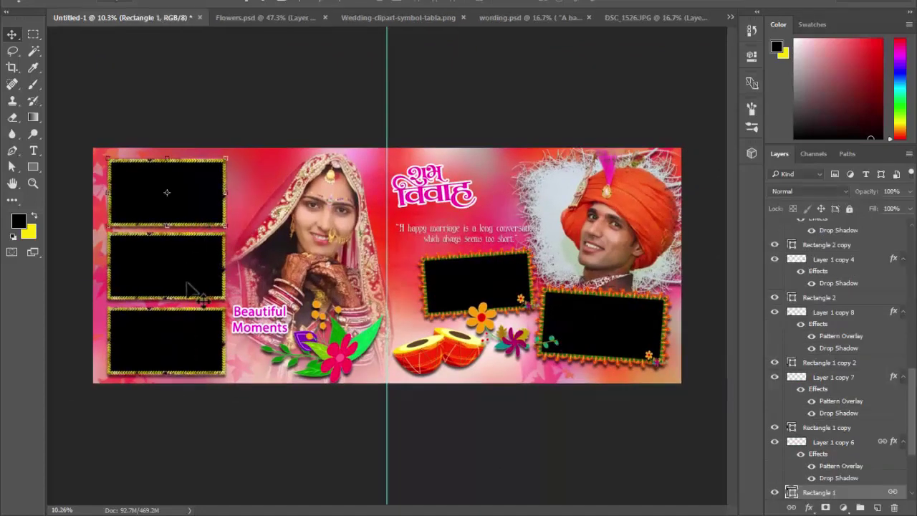
pyautogui.click(608, 328)
pyautogui.click(163, 218)
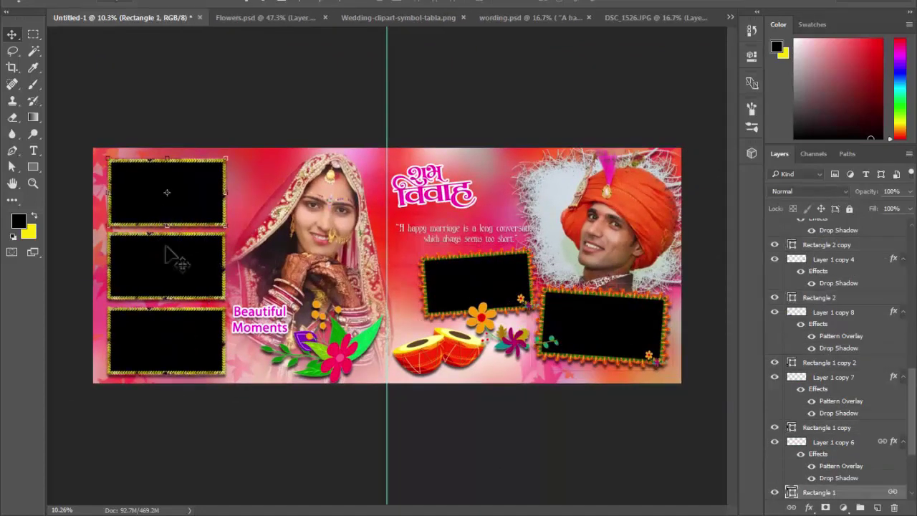
pyautogui.click(172, 351)
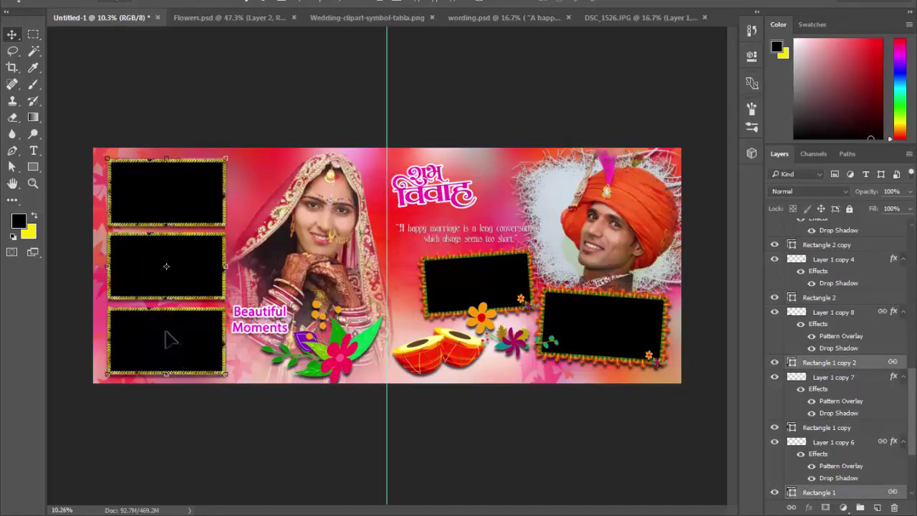
pyautogui.click(260, 135)
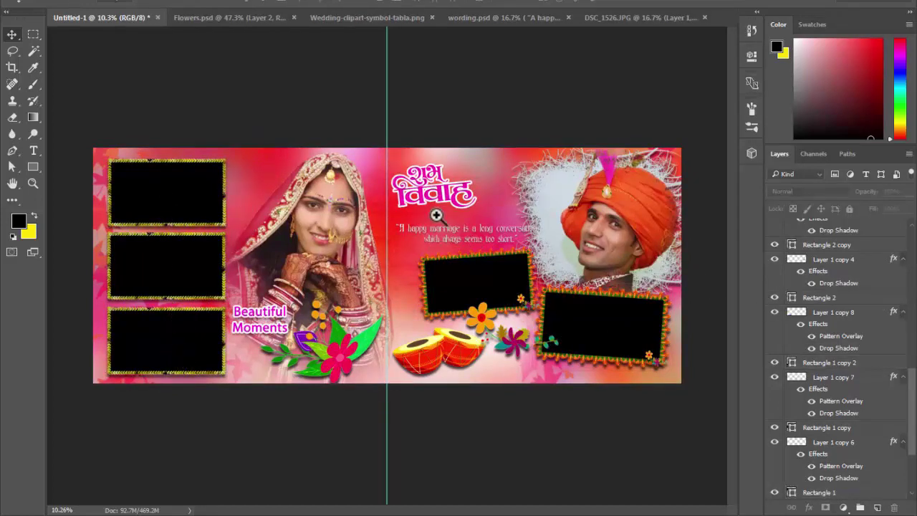